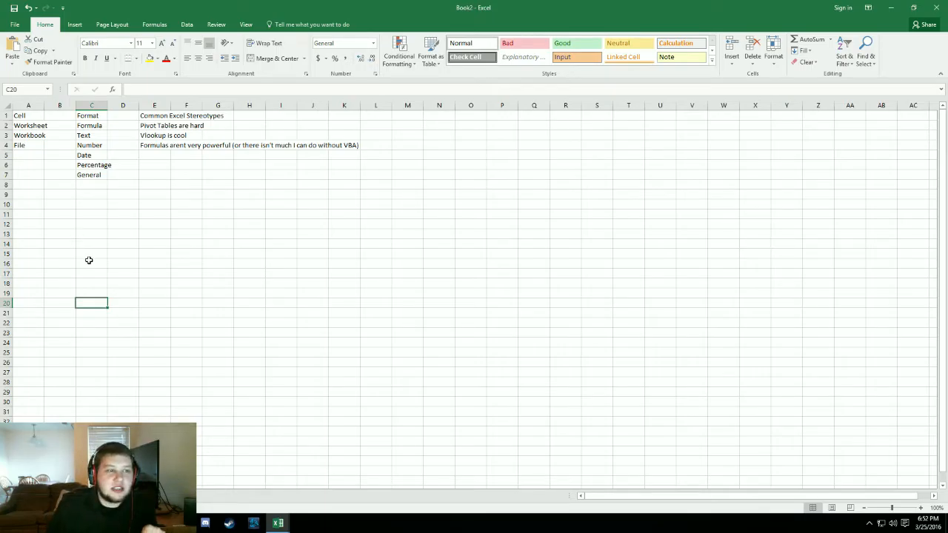
{"action": "left_click", "coordinate": [30, 117]}
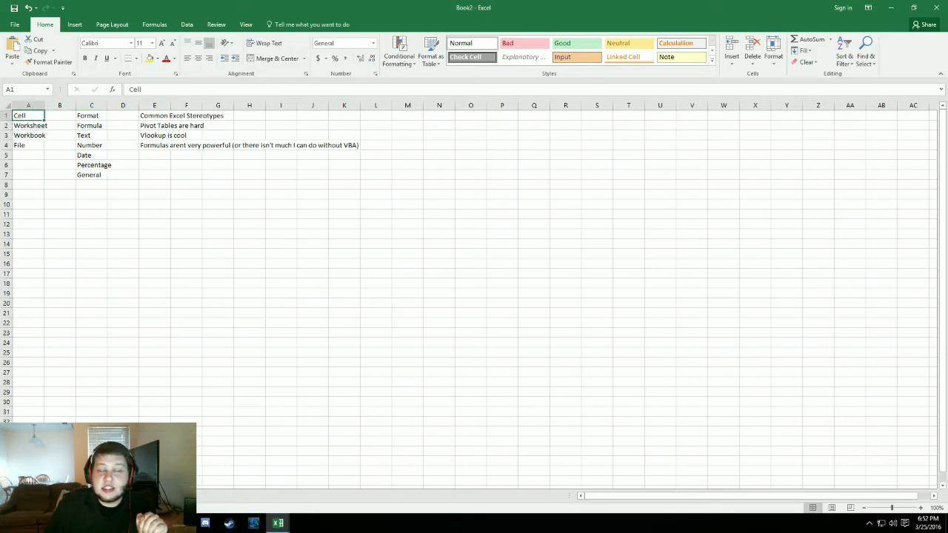
{"action": "left_click", "coordinate": [426, 264]}
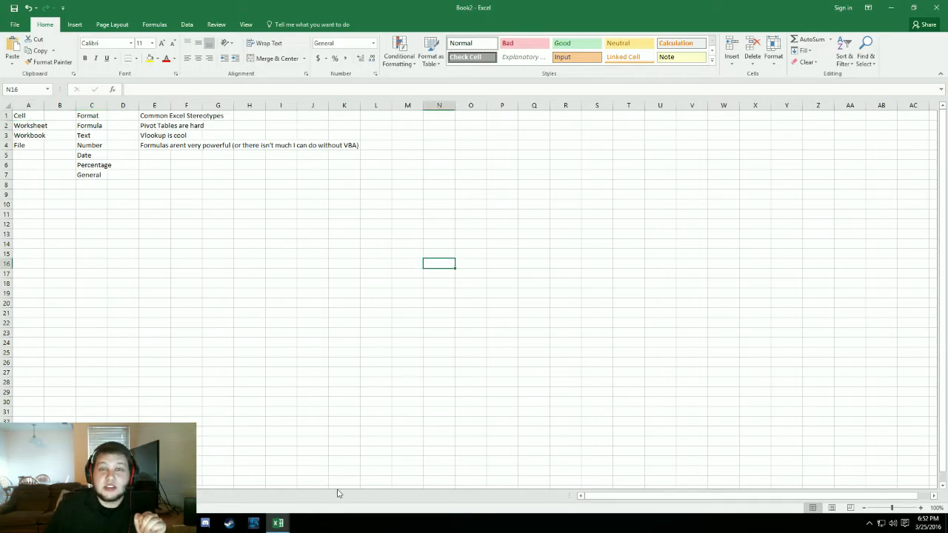
{"action": "left_click", "coordinate": [244, 331]}
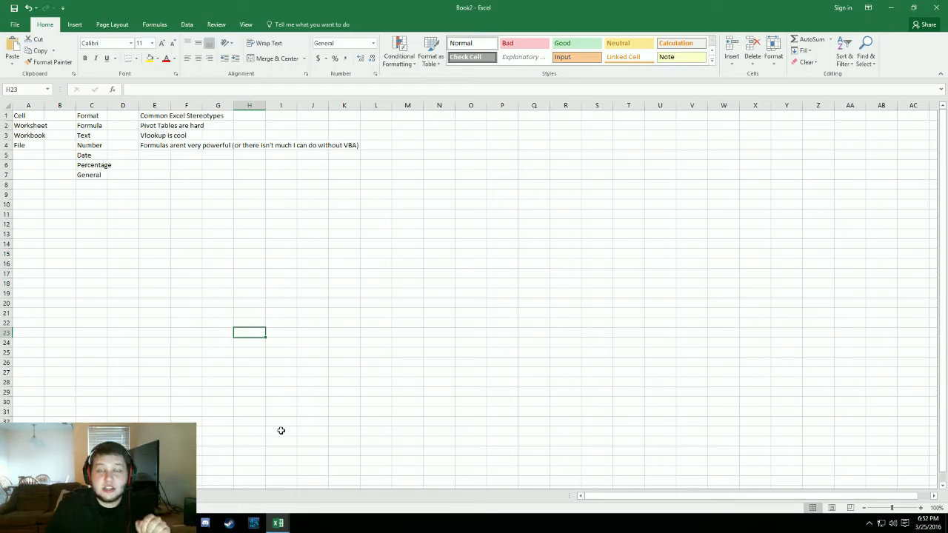
{"action": "left_click", "coordinate": [196, 215]}
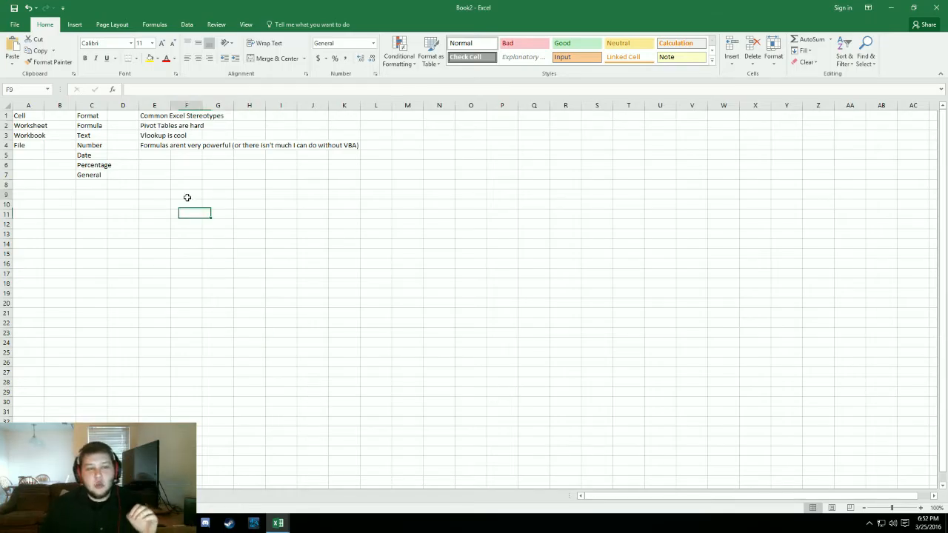
{"action": "left_click", "coordinate": [187, 196]}
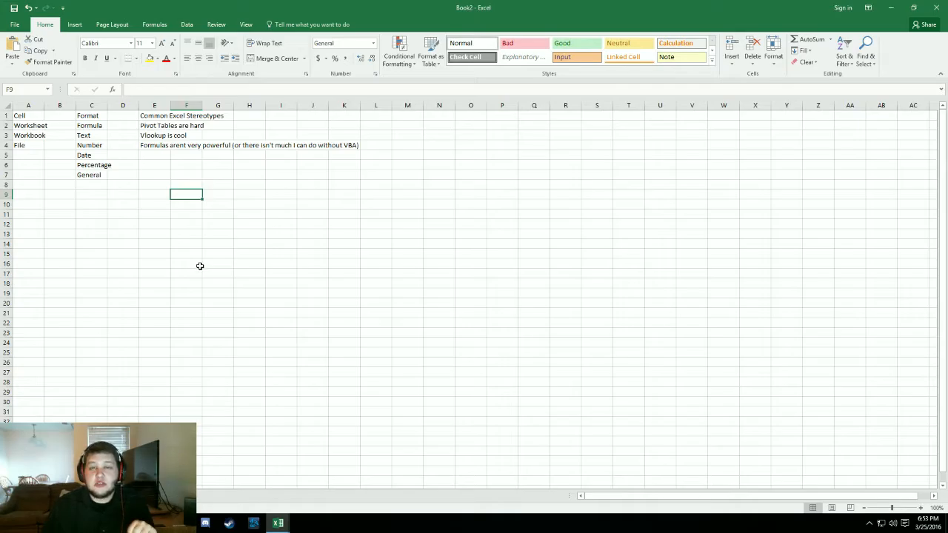
- Enter the sample text "sfbsaffvblsa" in cell D11
{"action": "left_click", "coordinate": [125, 217]}
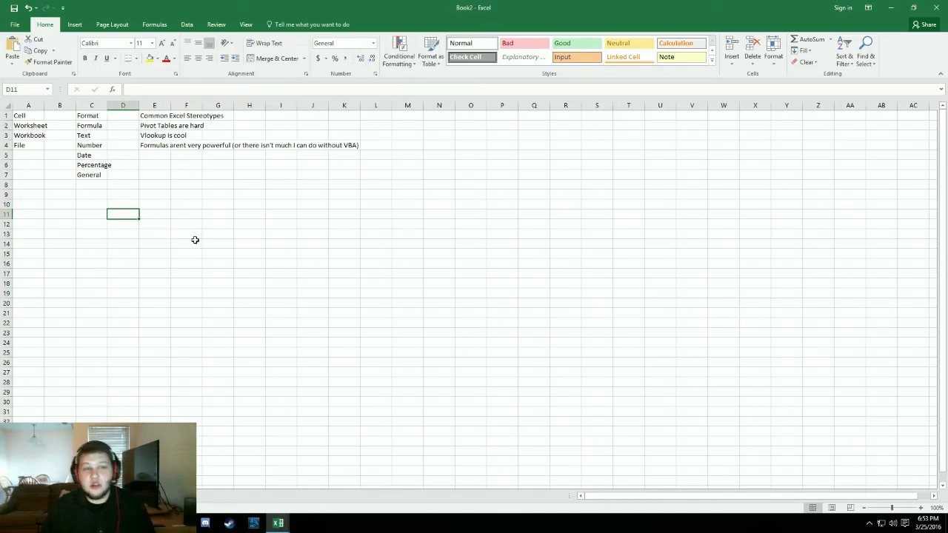
{"action": "type", "text": "sfbsaffvblsa"}
{"action": "key", "text": "Return"}
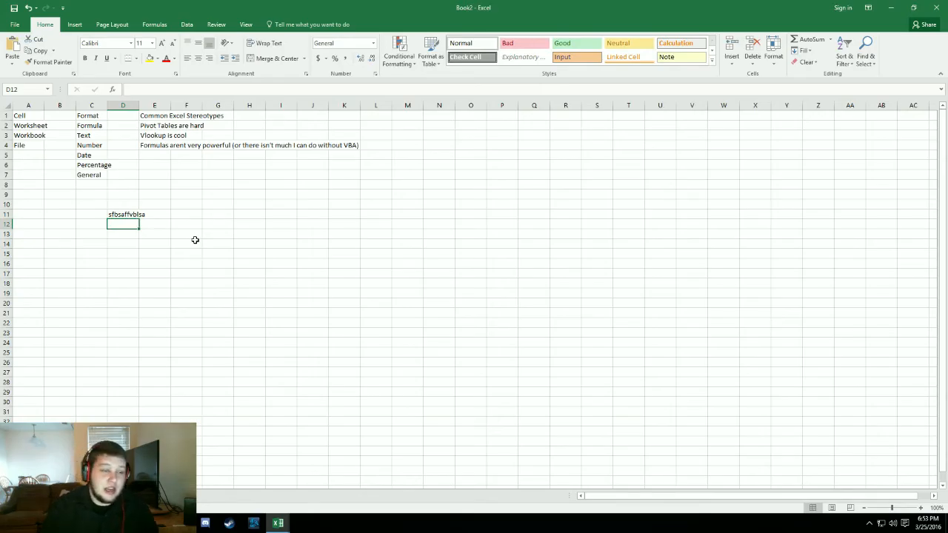
- Enter "wwssd" in cell E11, directly beside the sample text in D11
{"action": "left_click_drag", "start_coordinate": [132, 215], "coordinate": [159, 216]}
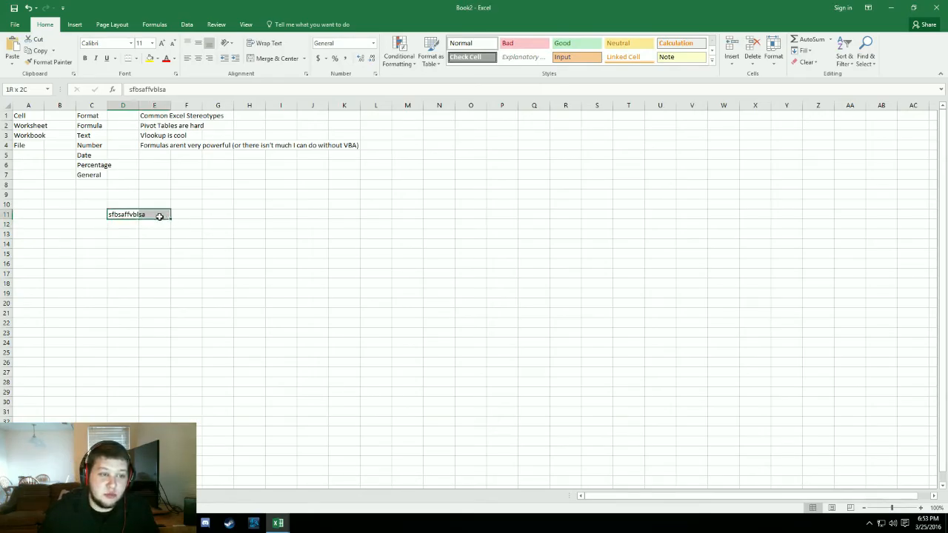
{"action": "left_click", "coordinate": [182, 320]}
{"action": "left_click", "coordinate": [165, 223]}
{"action": "left_click", "coordinate": [152, 205]}
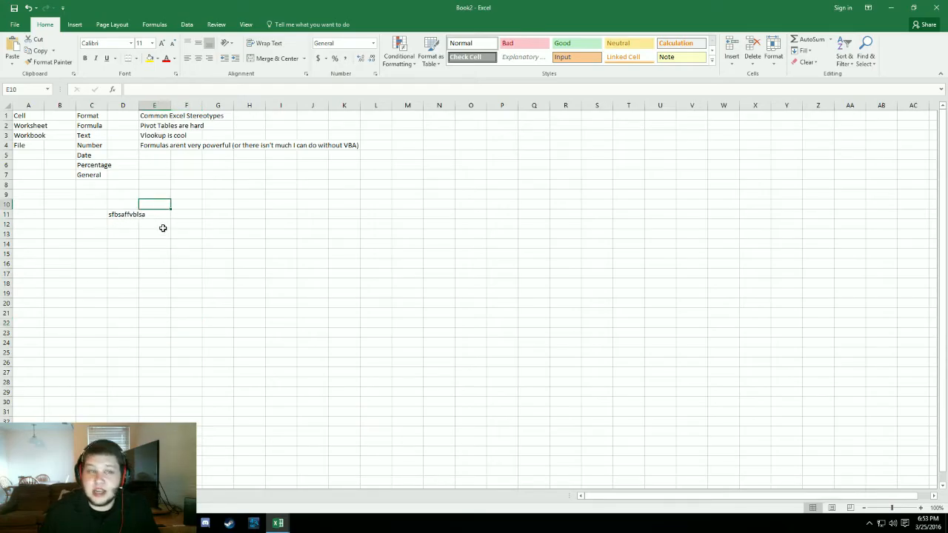
{"action": "left_click", "coordinate": [159, 216]}
{"action": "type", "text": "wwssd"}
{"action": "left_click", "coordinate": [257, 316]}
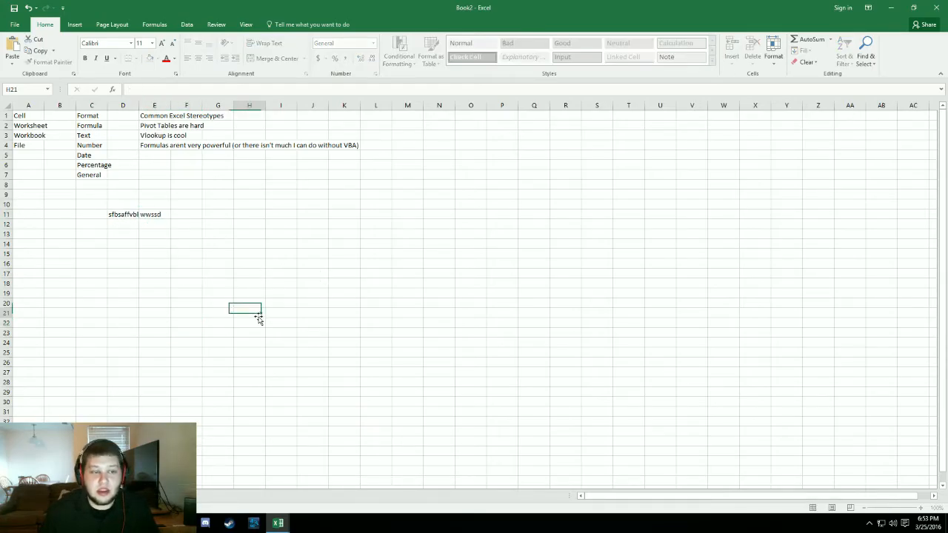
- Check the full content of cell D11, and clear the sample text from D11 and E11
{"action": "left_click", "coordinate": [122, 214]}
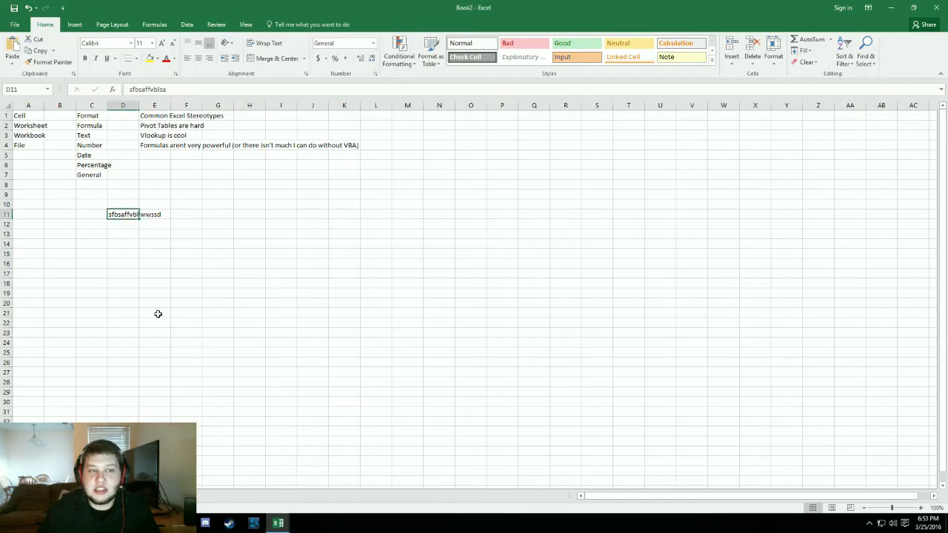
{"action": "left_click", "coordinate": [159, 313]}
{"action": "left_click", "coordinate": [118, 213]}
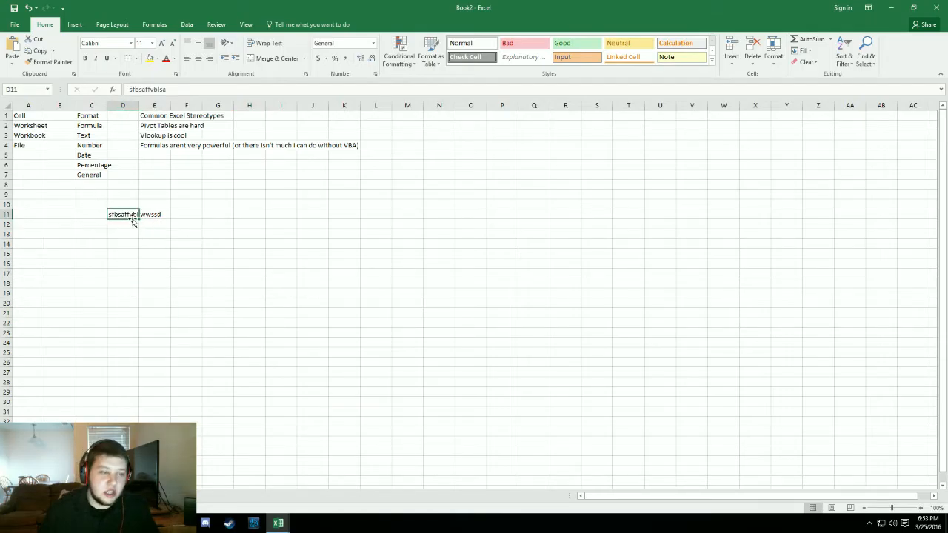
{"action": "left_click_drag", "start_coordinate": [134, 221], "coordinate": [156, 216]}
{"action": "key", "text": "Delete"}
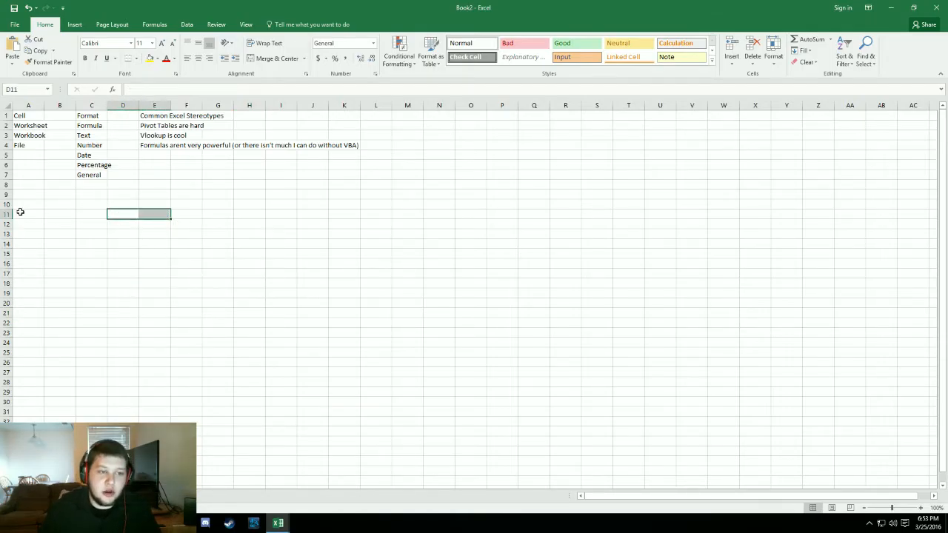
{"action": "left_click", "coordinate": [94, 265]}
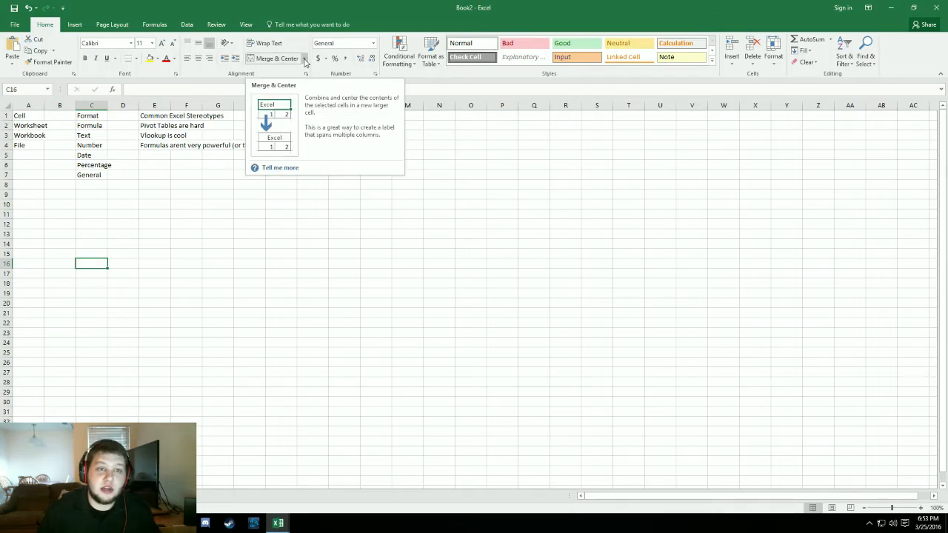
{"action": "left_click", "coordinate": [304, 59]}
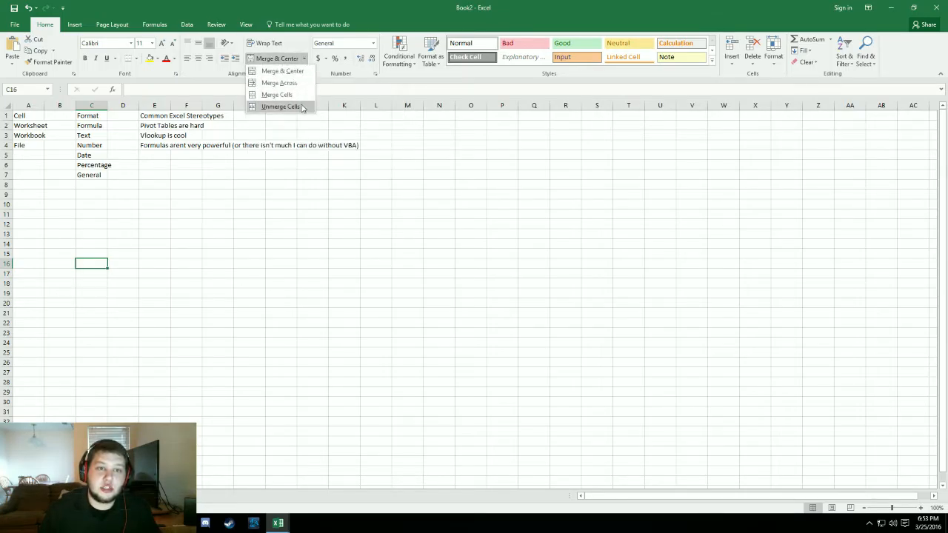
{"action": "left_click", "coordinate": [310, 222]}
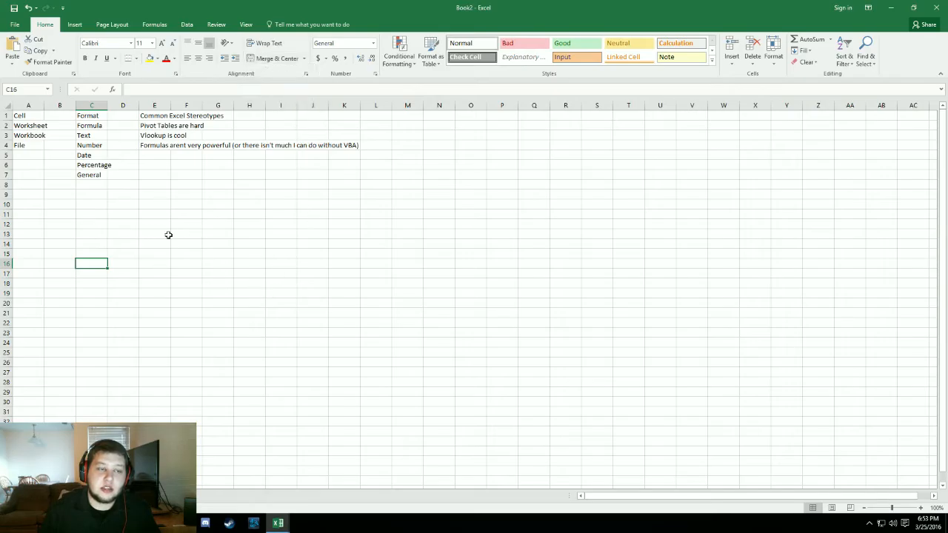
{"action": "left_click", "coordinate": [89, 215]}
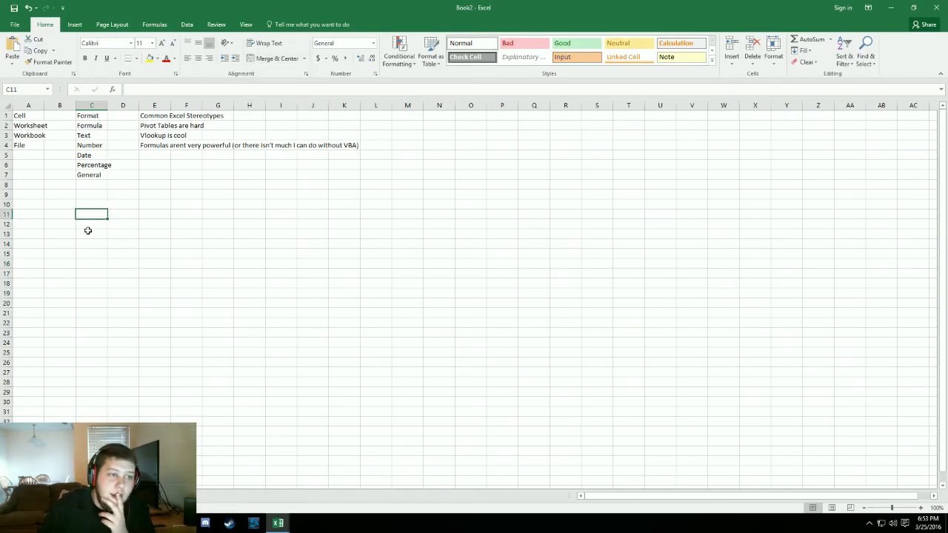
{"action": "left_click_drag", "start_coordinate": [26, 127], "coordinate": [28, 136]}
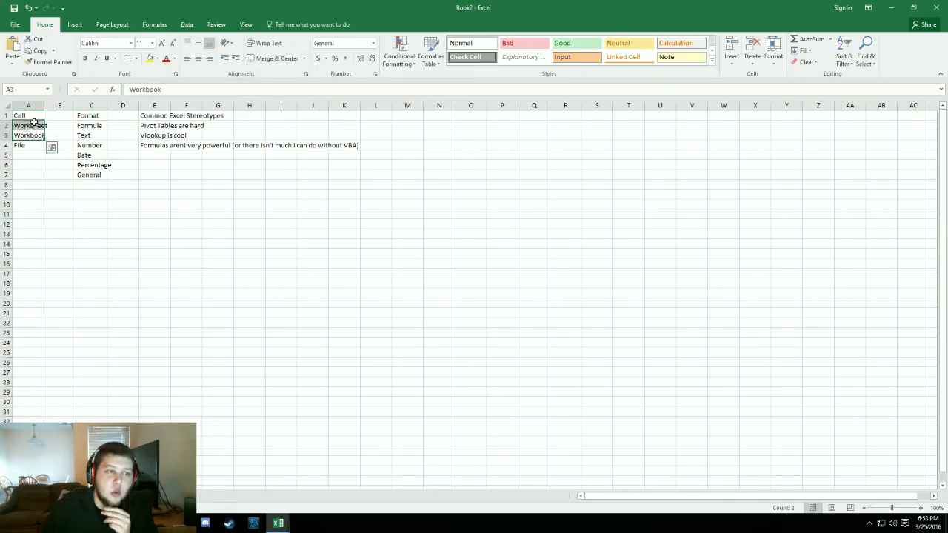
{"action": "left_click", "coordinate": [33, 124]}
{"action": "left_click", "coordinate": [157, 391]}
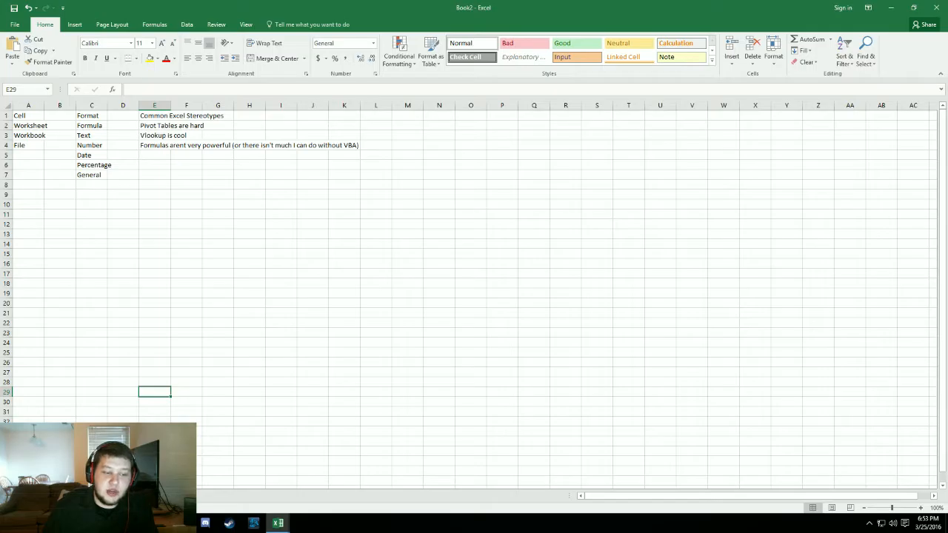
- Look at the empty worksheet in the workbook and return to the worksheet with the list of Excel terms
{"action": "left_click", "coordinate": [68, 496]}
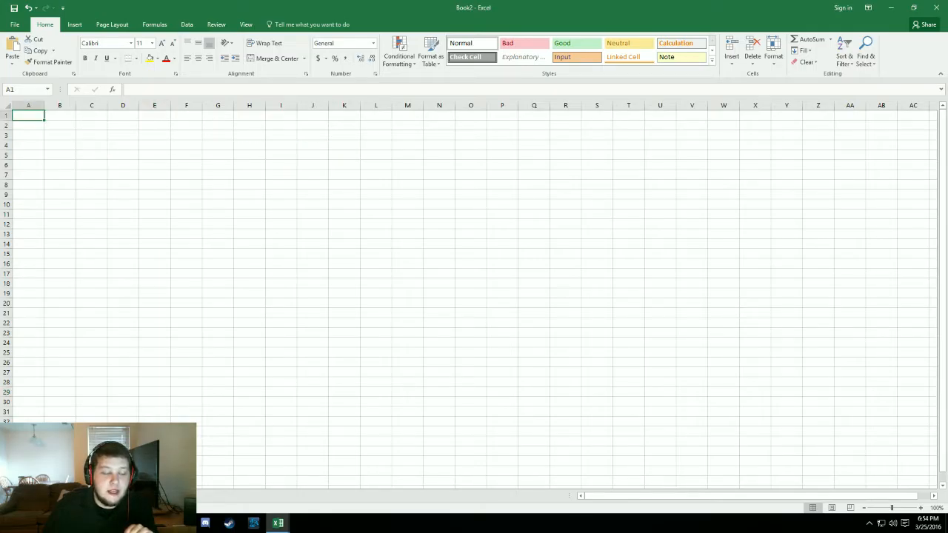
{"action": "left_click", "coordinate": [40, 496]}
{"action": "left_click", "coordinate": [68, 496]}
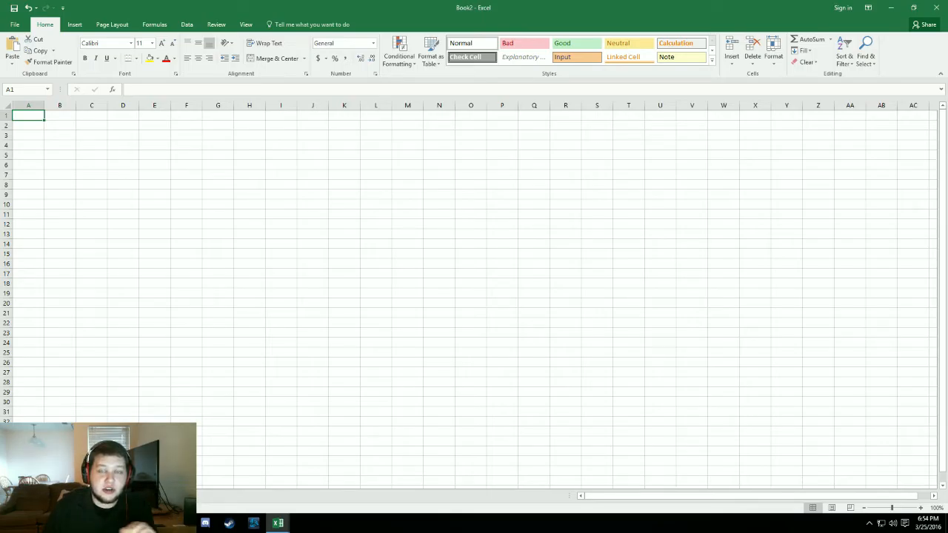
{"action": "key", "text": "ctrl+Page_Up"}
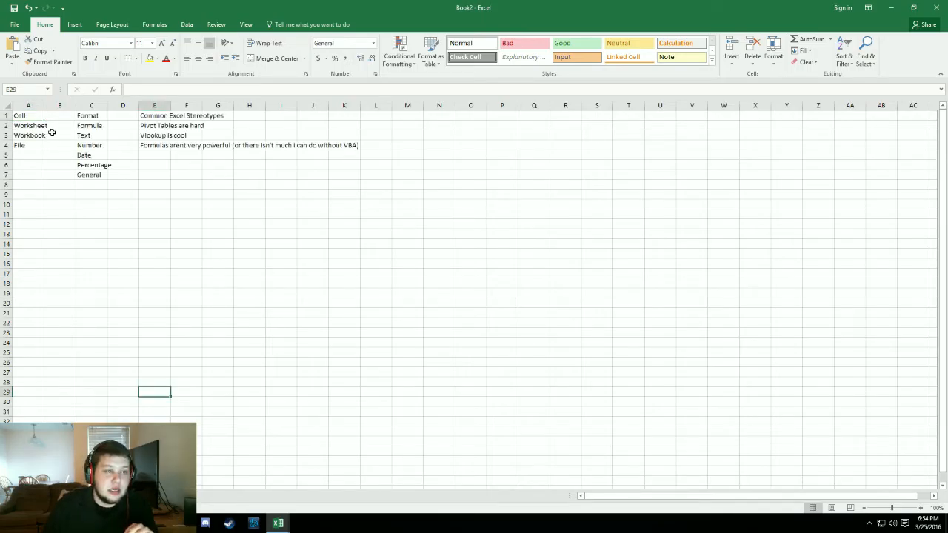
{"action": "left_click", "coordinate": [25, 135]}
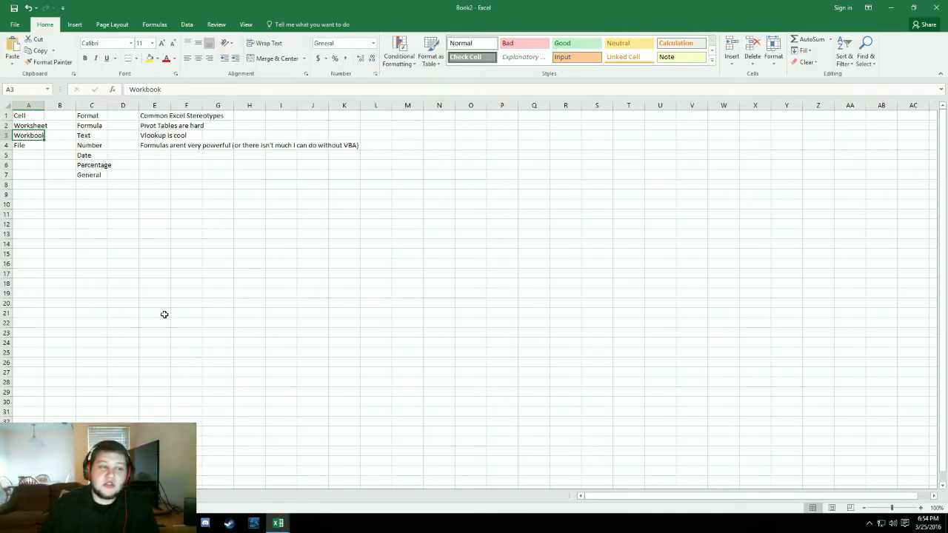
{"action": "key", "text": "Down"}
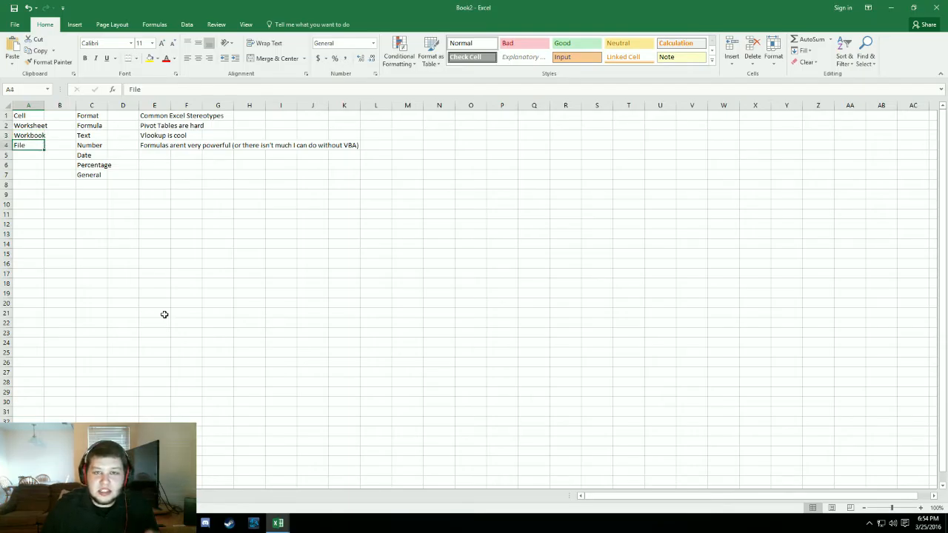
{"action": "key", "text": "Up"}
{"action": "key", "text": "Down"}
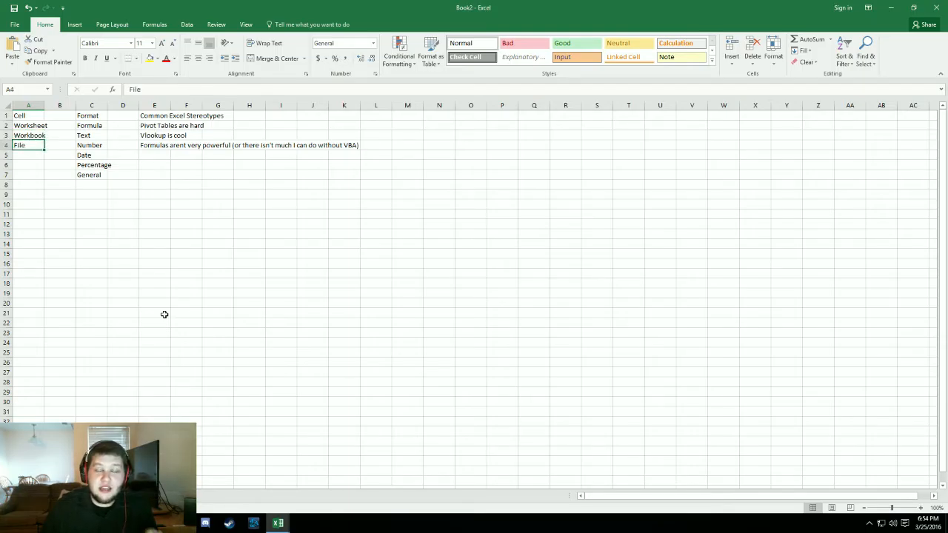
{"action": "key", "text": "Down"}
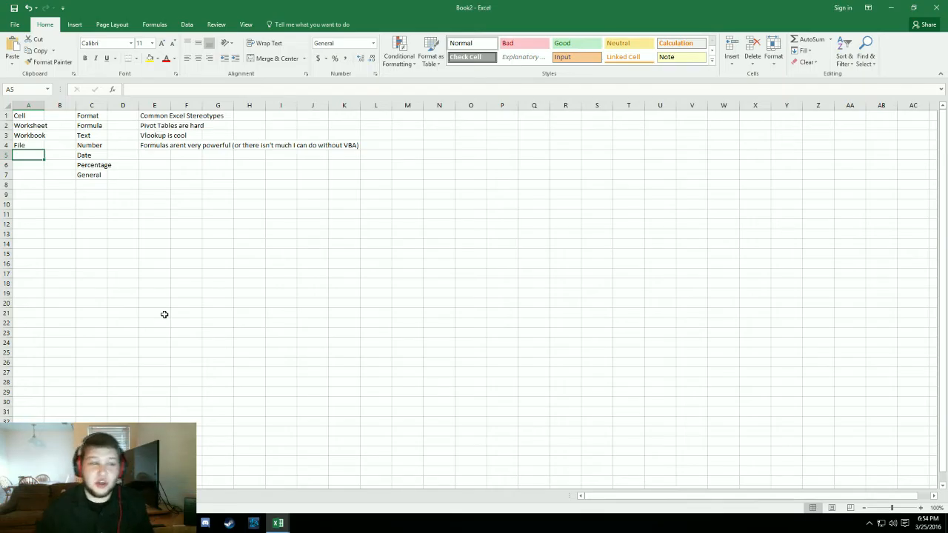
{"action": "left_click", "coordinate": [34, 145]}
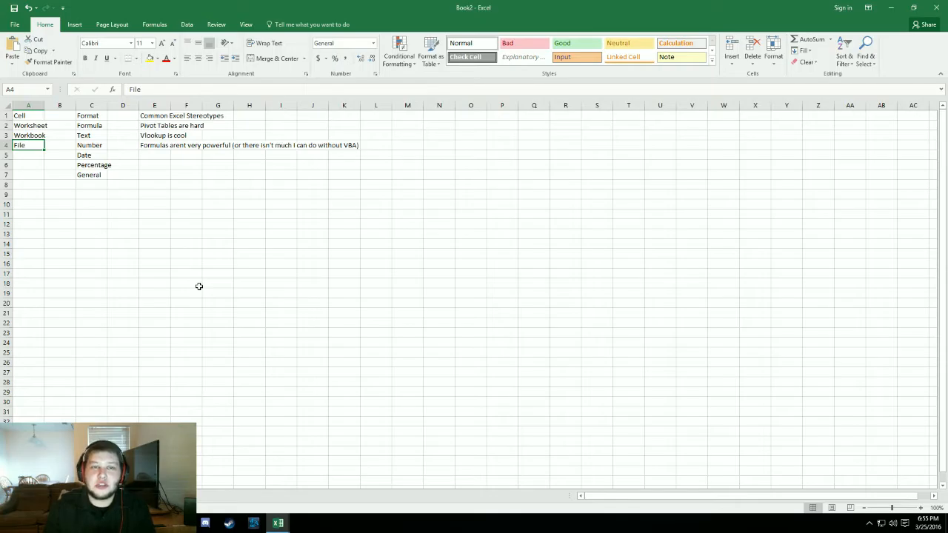
{"action": "left_click_drag", "start_coordinate": [154, 205], "coordinate": [298, 338]}
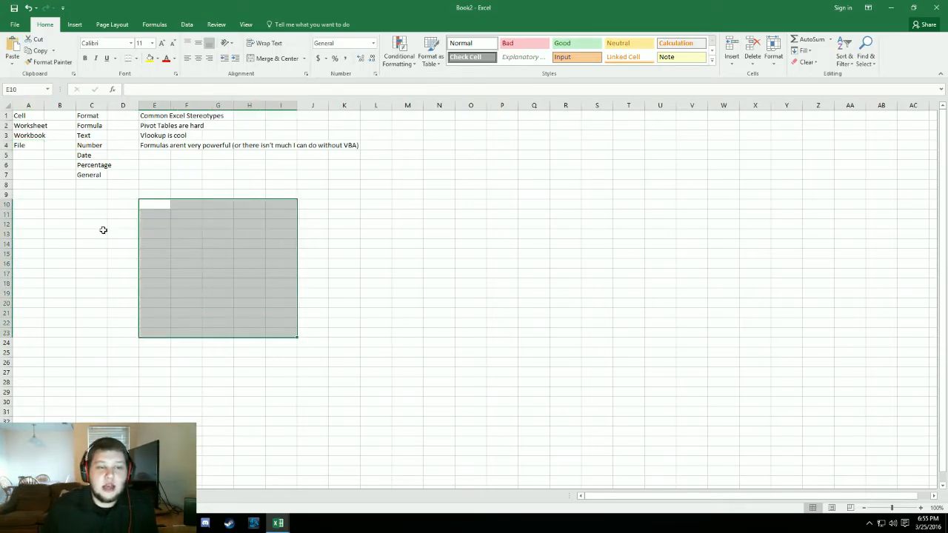
- Save the workbook to the Desktop as an Excel Workbook named Book2.xlsx
{"action": "left_click", "coordinate": [15, 24]}
{"action": "left_click", "coordinate": [22, 123]}
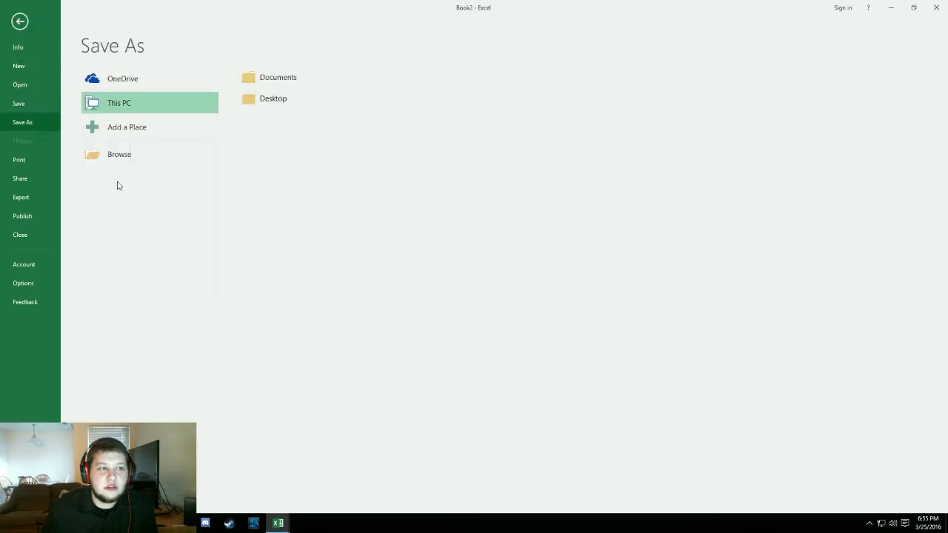
{"action": "left_click", "coordinate": [291, 104]}
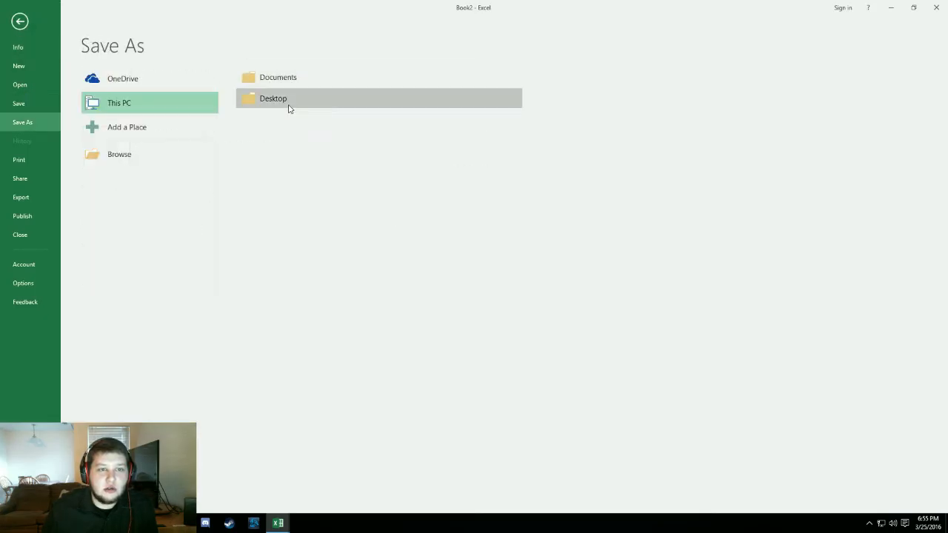
{"action": "scroll", "coordinate": [40, 74], "scroll_direction": "up", "scroll_amount": 1}
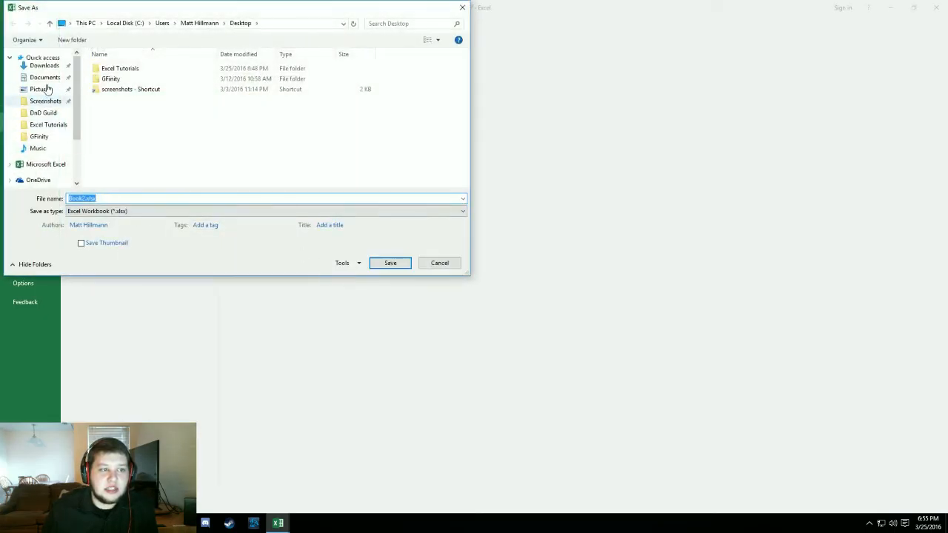
{"action": "scroll", "coordinate": [52, 97], "scroll_direction": "down", "scroll_amount": 1}
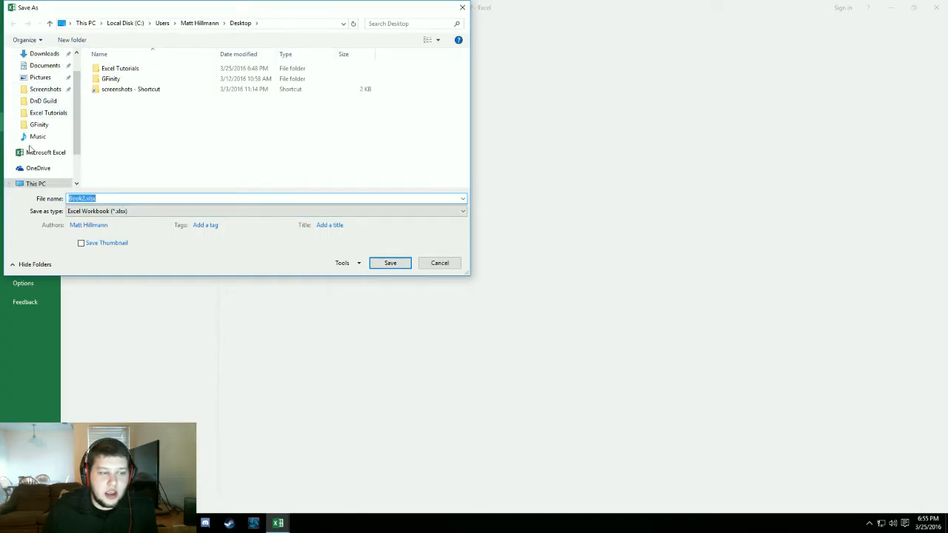
{"action": "scroll", "coordinate": [34, 135], "scroll_direction": "down", "scroll_amount": 2}
{"action": "scroll", "coordinate": [37, 103], "scroll_direction": "up", "scroll_amount": 3}
{"action": "left_click", "coordinate": [40, 70]}
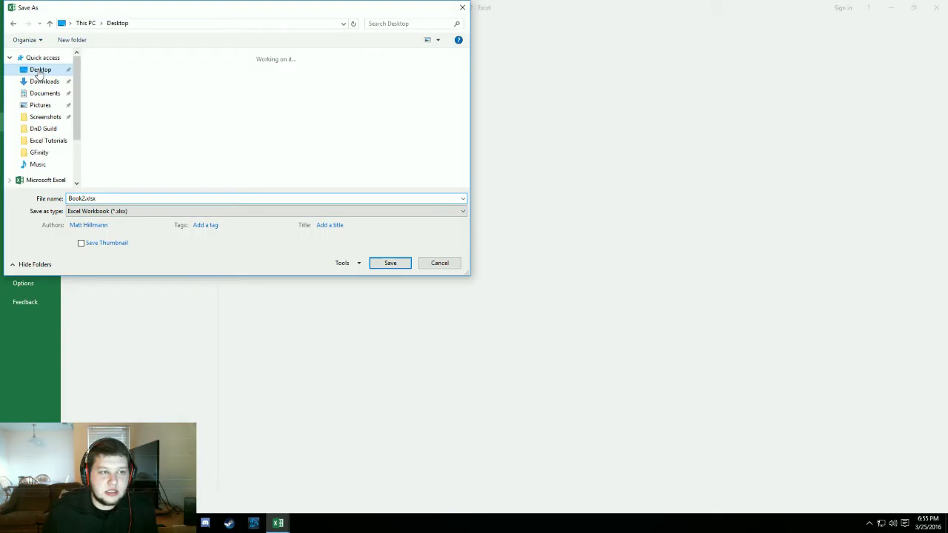
{"action": "double_click", "coordinate": [111, 199]}
{"action": "left_click", "coordinate": [398, 265]}
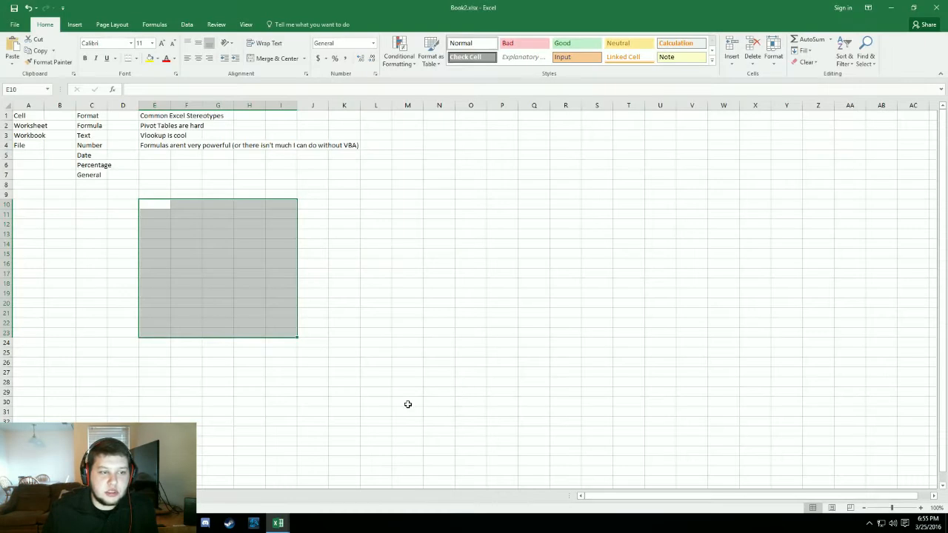
{"action": "left_click", "coordinate": [393, 316]}
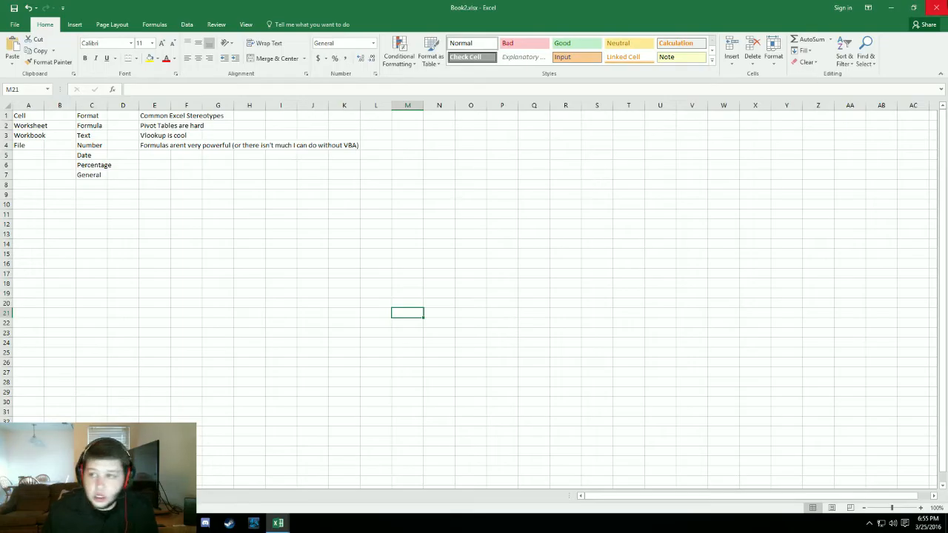
- Close the saved Book2.xlsx workbook, reopen it, and select cell A1 in the list of Excel terms
{"action": "left_click", "coordinate": [937, 8]}
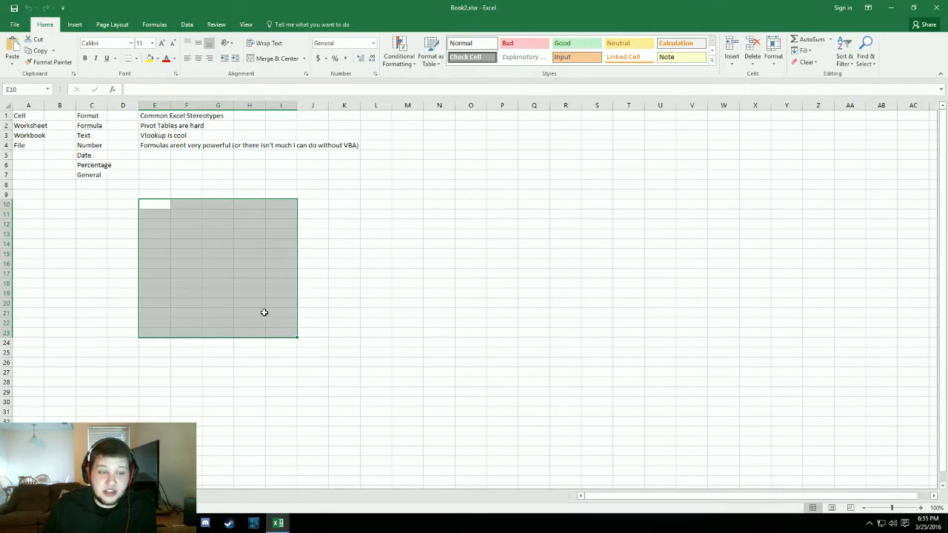
{"action": "left_click", "coordinate": [375, 273]}
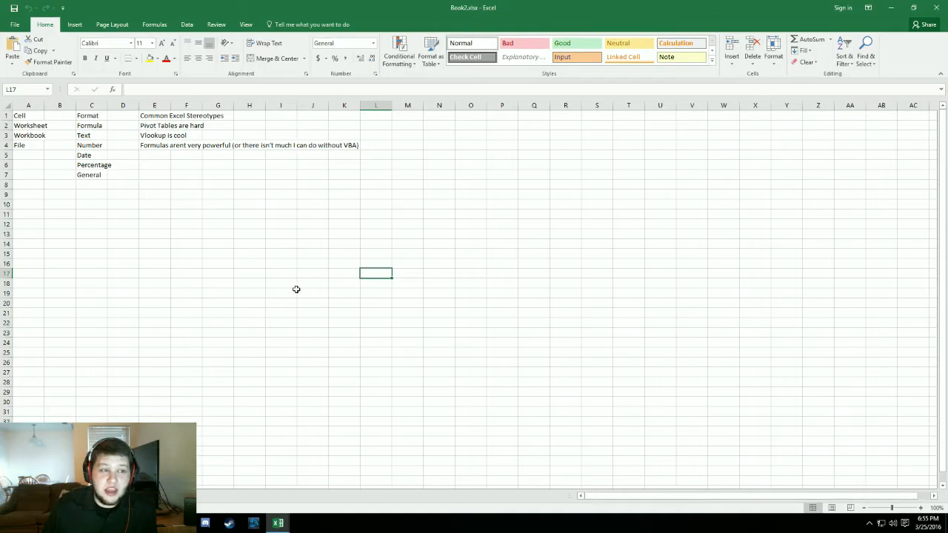
{"action": "left_click", "coordinate": [39, 116]}
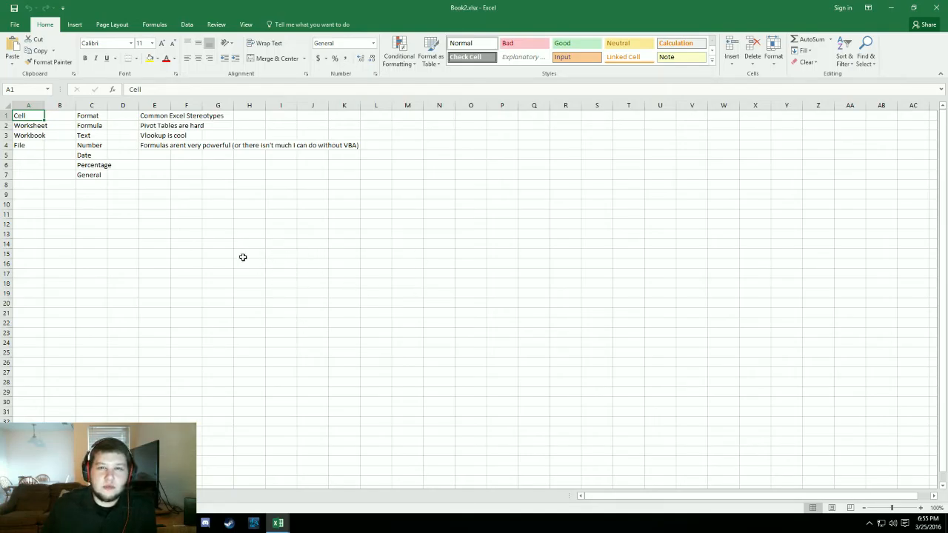
- Enter the number 151 in cell C12, below the list of format terms
{"action": "left_click", "coordinate": [89, 118]}
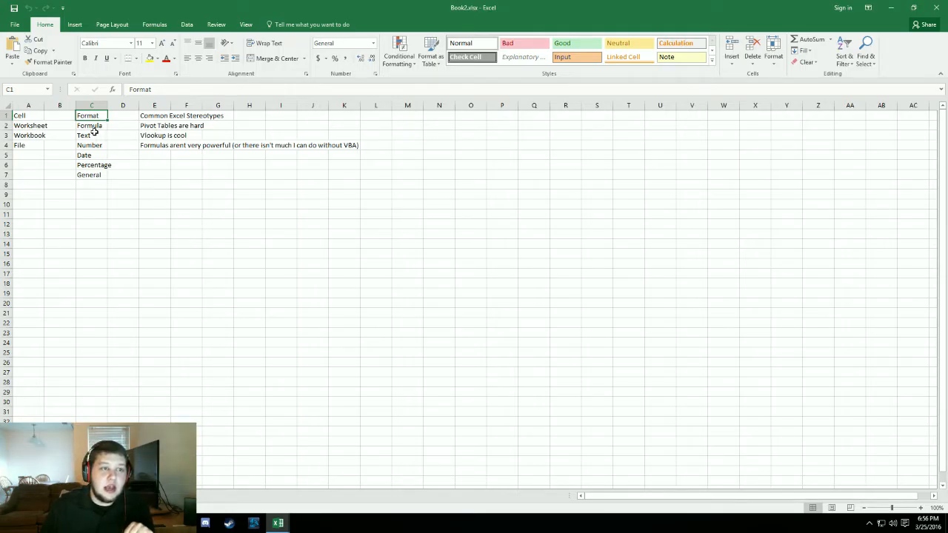
{"action": "left_click", "coordinate": [151, 256]}
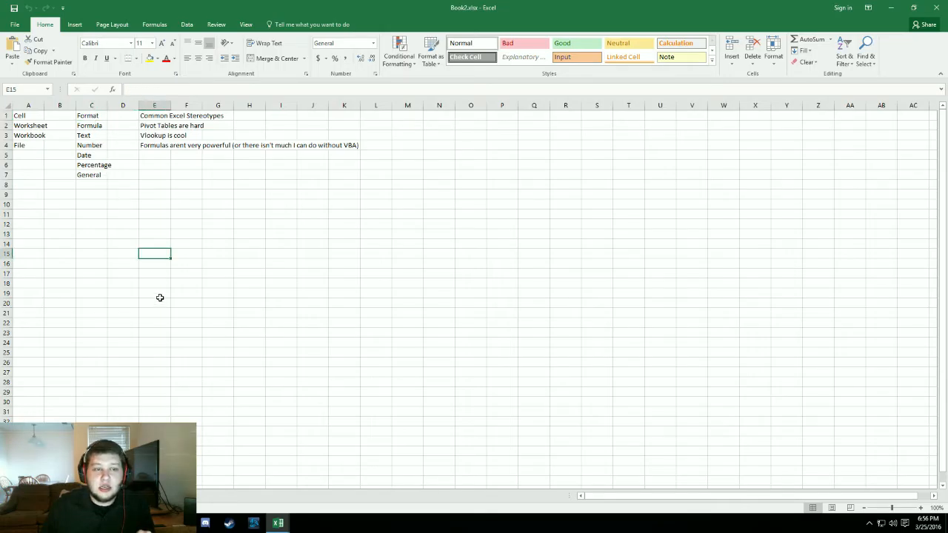
{"action": "left_click", "coordinate": [122, 233]}
{"action": "left_click", "coordinate": [96, 225]}
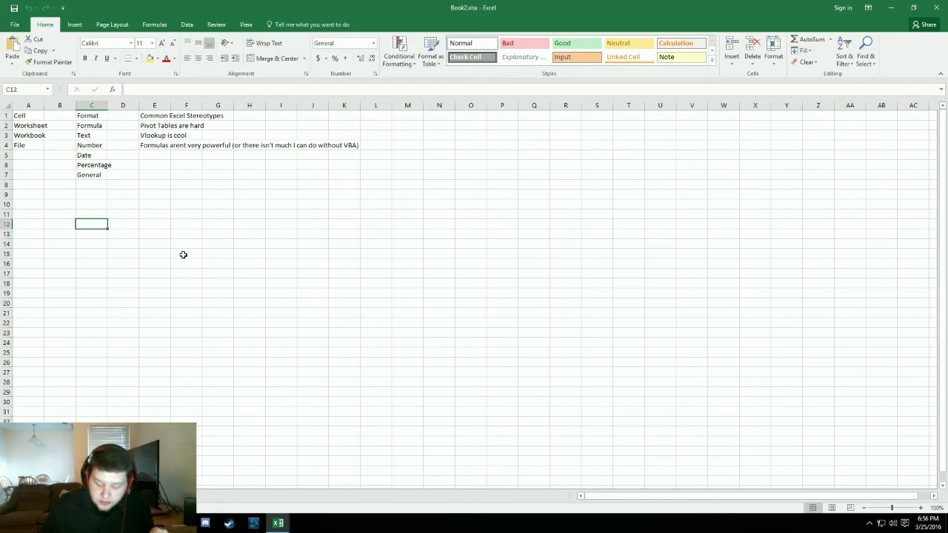
{"action": "type", "text": "151"}
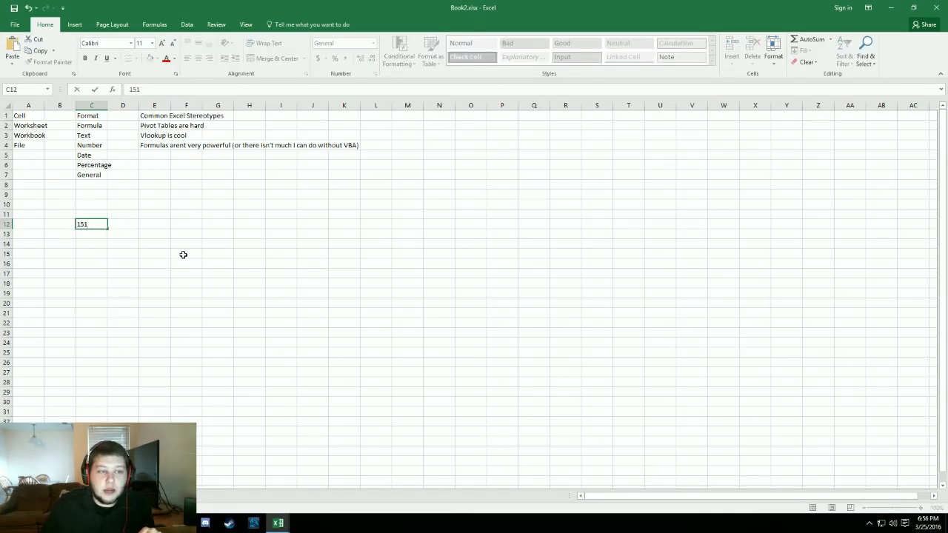
{"action": "key", "text": "Return"}
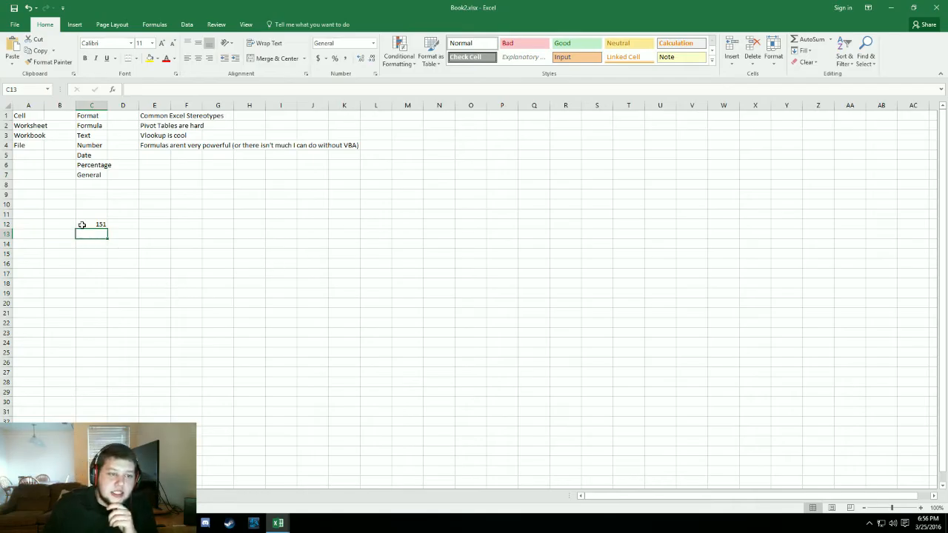
- Apply the Number format to the value in cell C12
{"action": "left_click", "coordinate": [82, 224]}
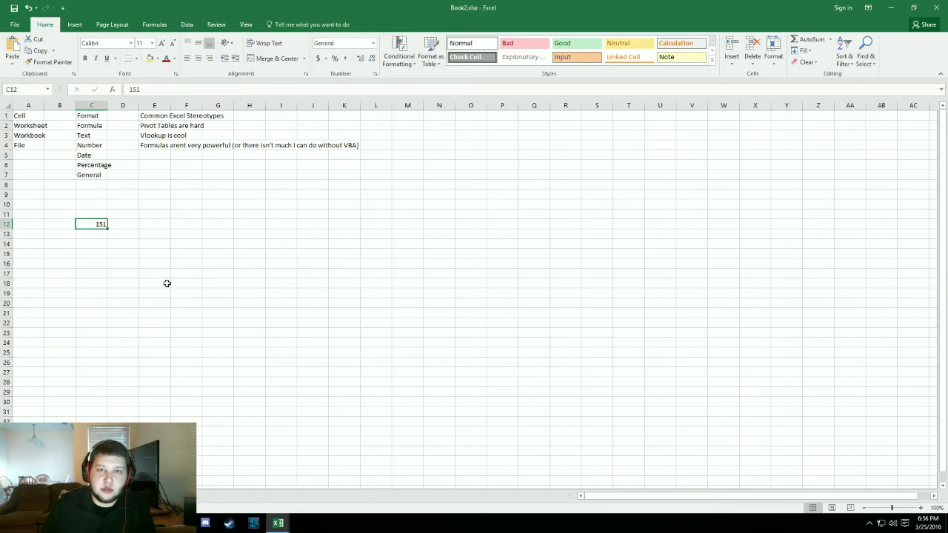
{"action": "left_click", "coordinate": [373, 43]}
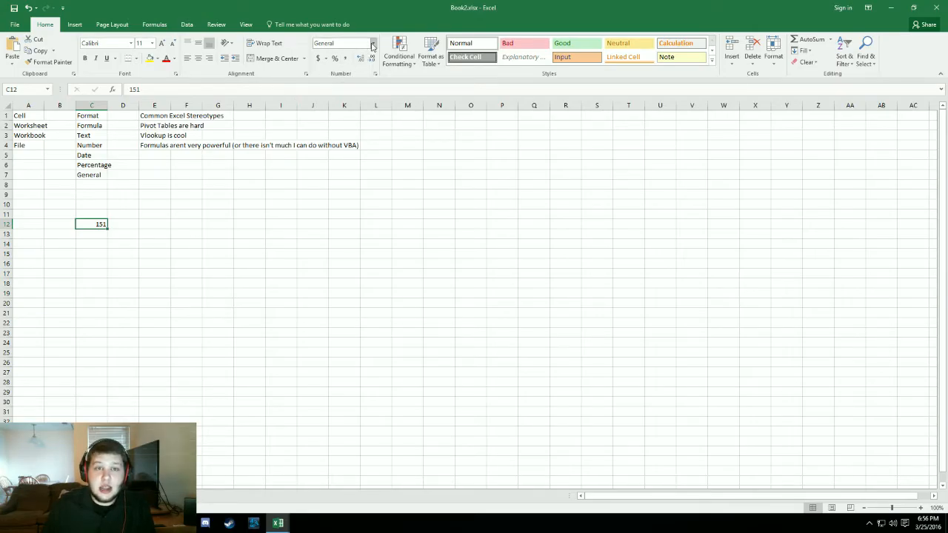
{"action": "left_click", "coordinate": [366, 81]}
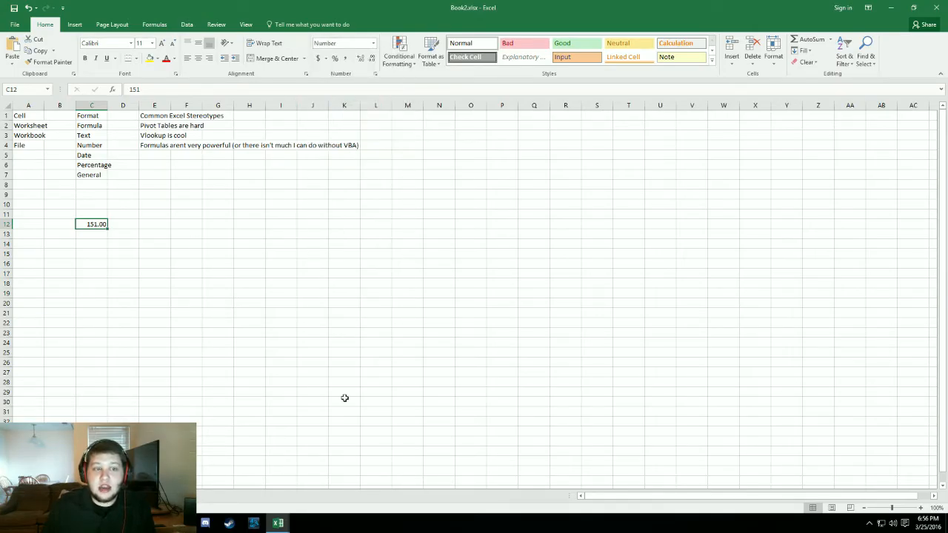
{"action": "left_click", "coordinate": [317, 377]}
{"action": "left_click", "coordinate": [101, 225]}
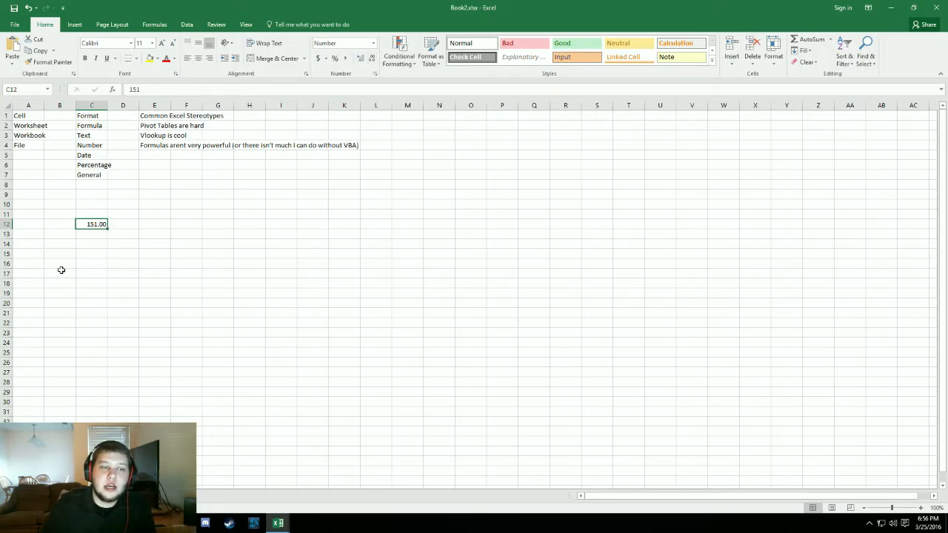
- Look at the number format categories for cell C12 in the Format Cells dialog, and close it without changes
{"action": "right_click", "coordinate": [102, 223]}
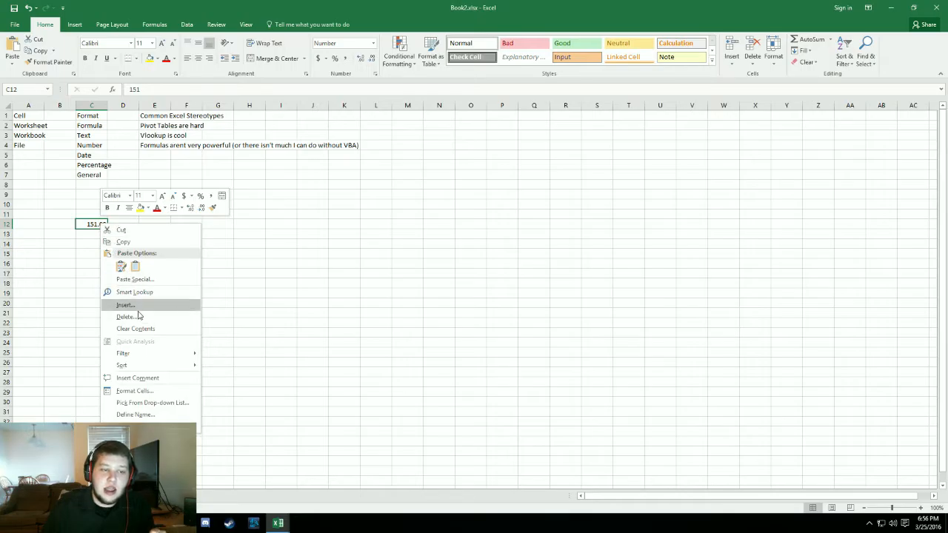
{"action": "left_click", "coordinate": [137, 393]}
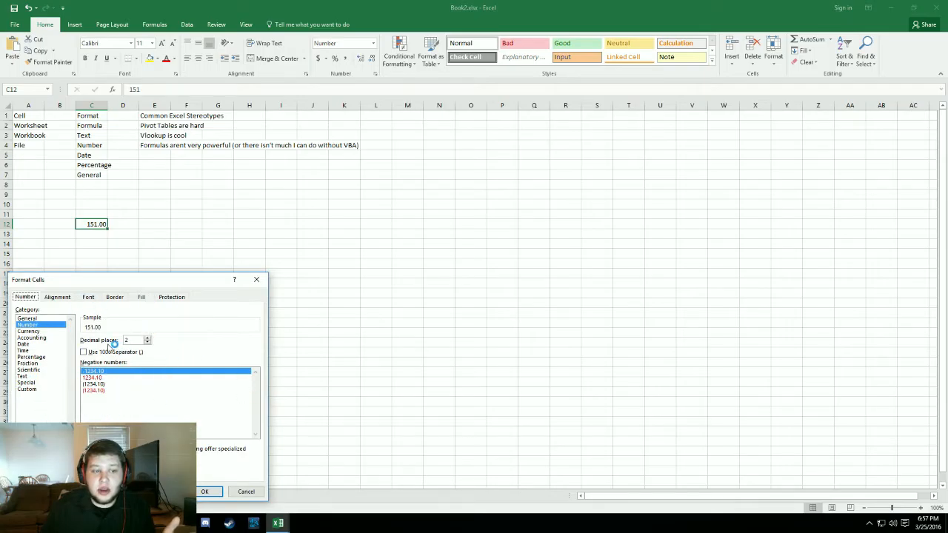
{"action": "left_click", "coordinate": [256, 279]}
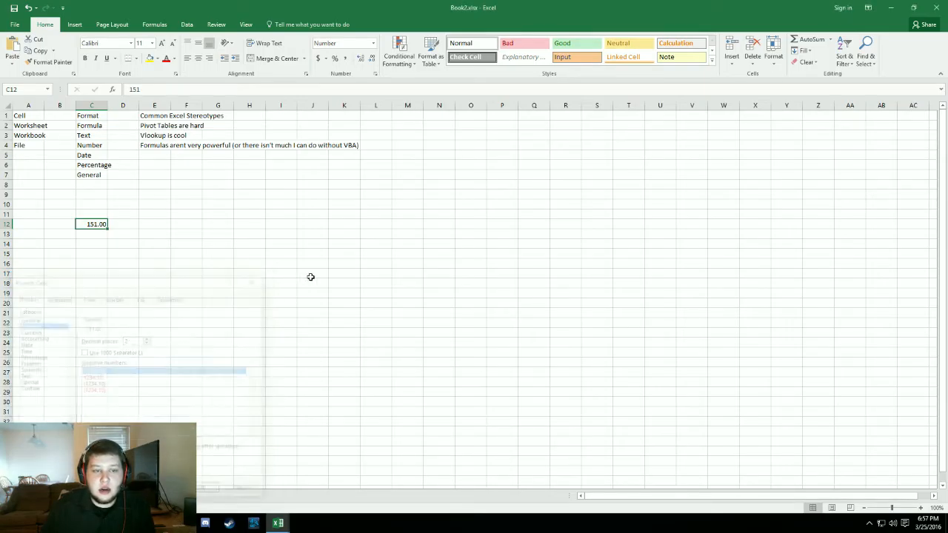
- Reduce cell C12 to one decimal place, and increase its decimals step by step to 14 places
{"action": "left_click", "coordinate": [371, 62]}
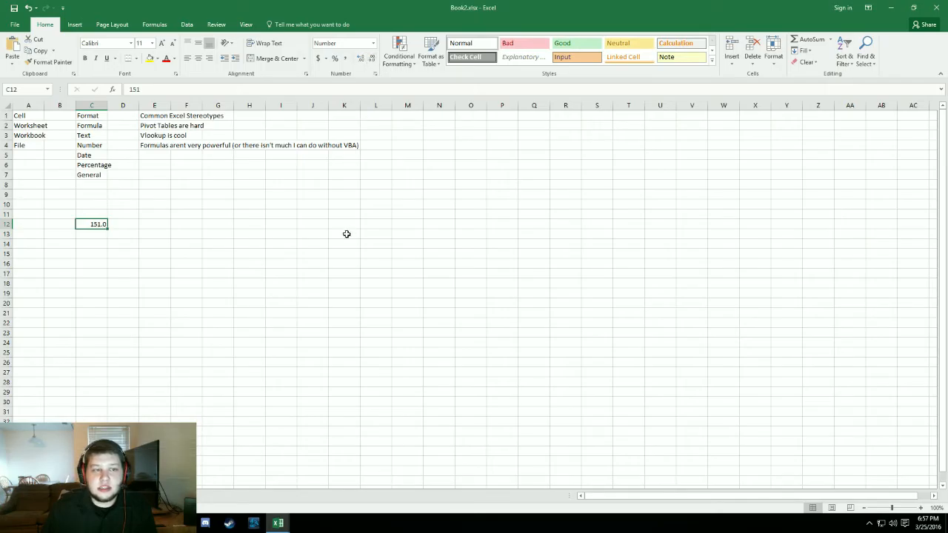
{"action": "left_click", "coordinate": [362, 59]}
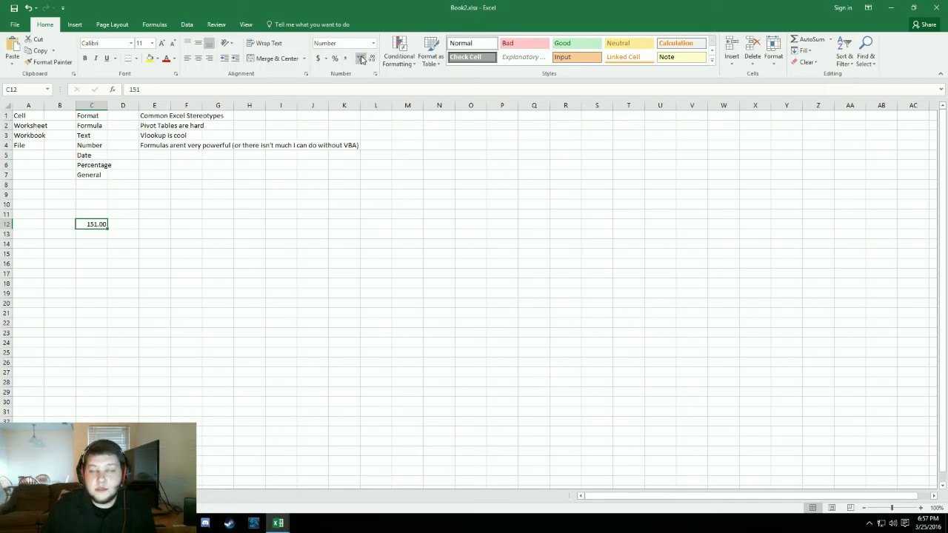
{"action": "left_click", "coordinate": [361, 59]}
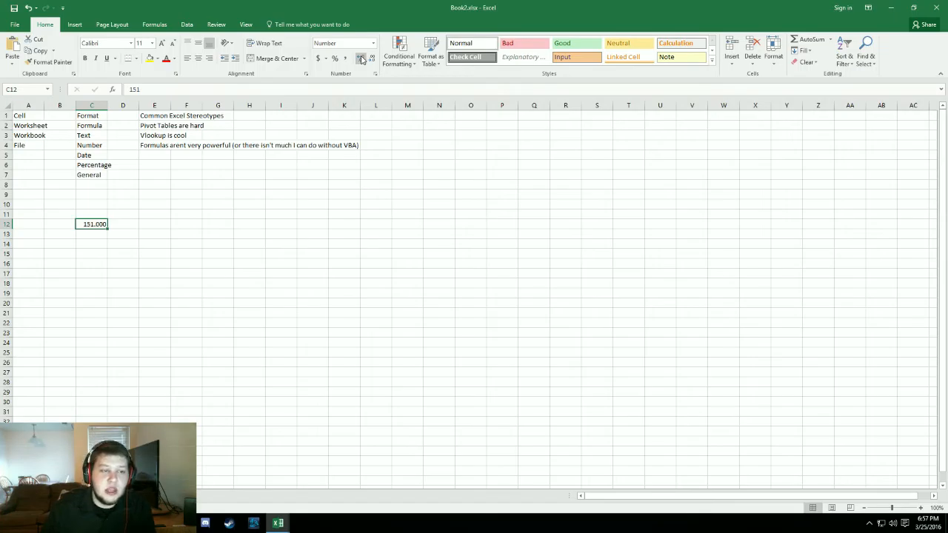
{"action": "left_click", "coordinate": [361, 59]}
{"action": "left_click", "coordinate": [361, 59]}
{"action": "left_click", "coordinate": [362, 59]}
{"action": "left_click", "coordinate": [361, 59]}
{"action": "left_click", "coordinate": [361, 59]}
{"action": "left_click", "coordinate": [362, 59]}
{"action": "left_click", "coordinate": [361, 59]}
{"action": "left_click", "coordinate": [361, 59]}
{"action": "left_click", "coordinate": [362, 59]}
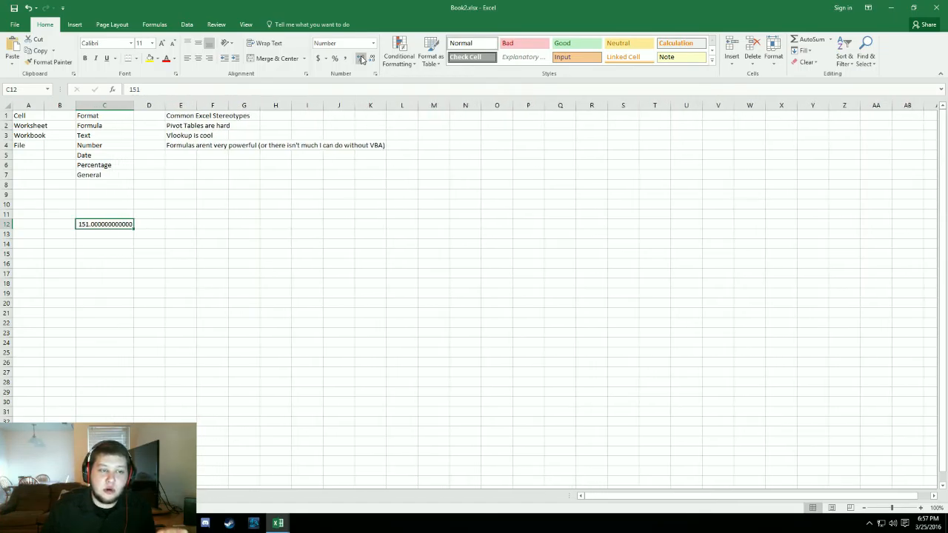
{"action": "left_click", "coordinate": [362, 59]}
{"action": "left_click", "coordinate": [361, 59]}
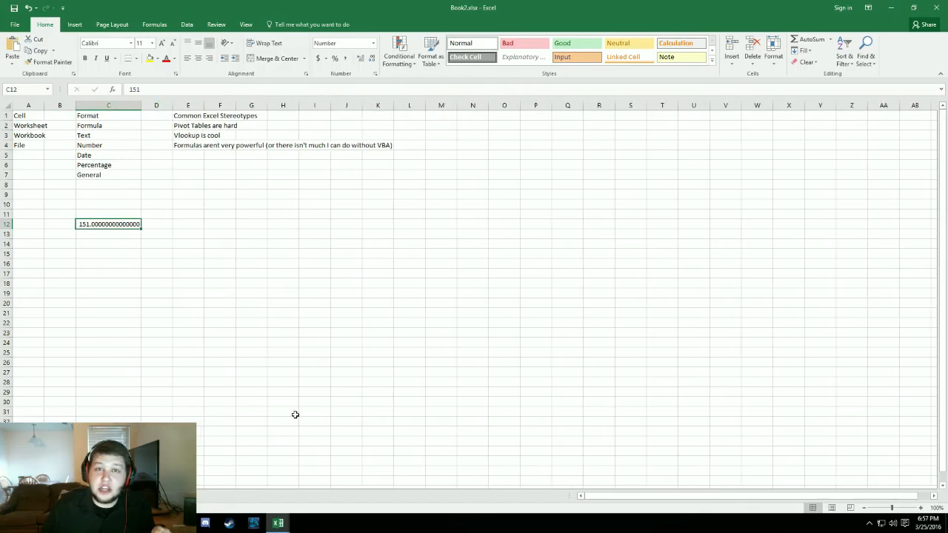
- Reduce the decimals of cell C12 to two places, and change its format to Short Date
{"action": "double_click", "coordinate": [373, 59]}
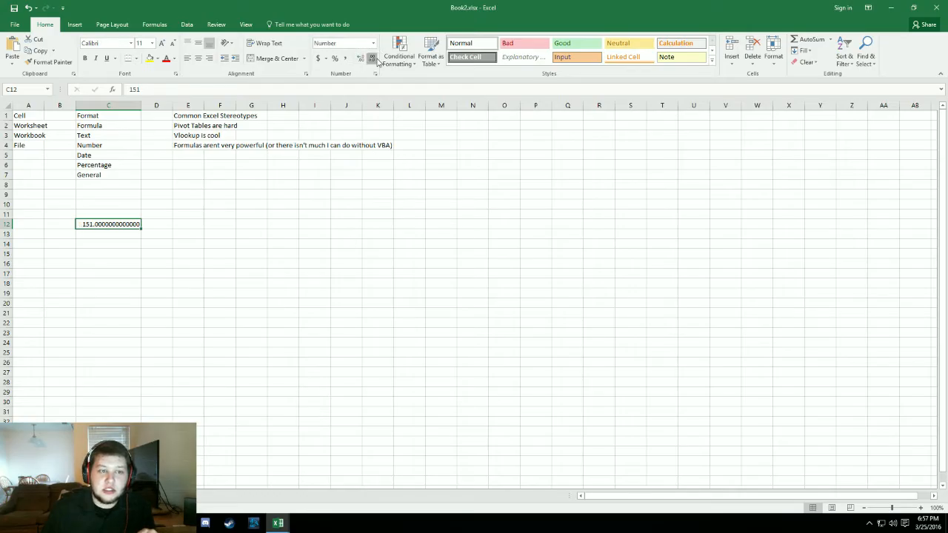
{"action": "triple_click", "coordinate": [373, 59]}
{"action": "double_click", "coordinate": [373, 59]}
{"action": "triple_click", "coordinate": [373, 59]}
{"action": "double_click", "coordinate": [373, 60]}
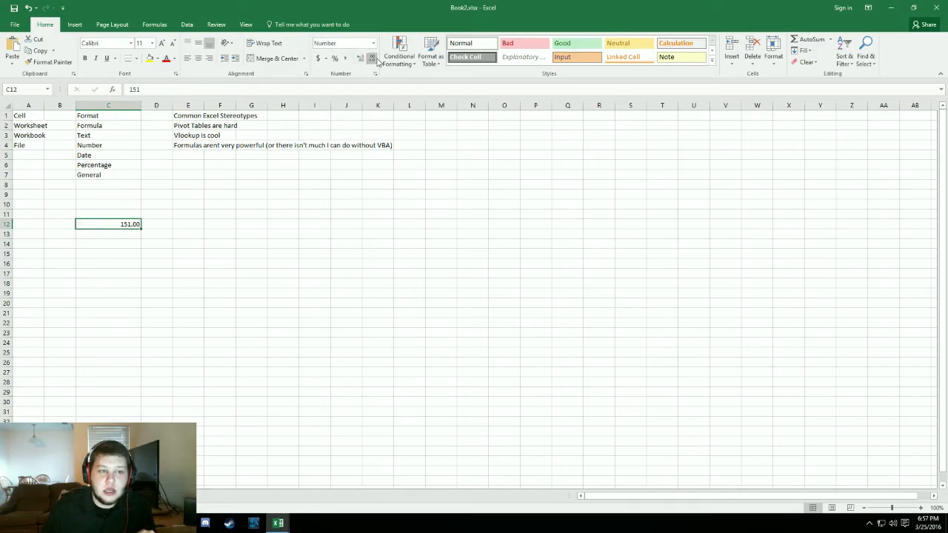
{"action": "left_click", "coordinate": [374, 43]}
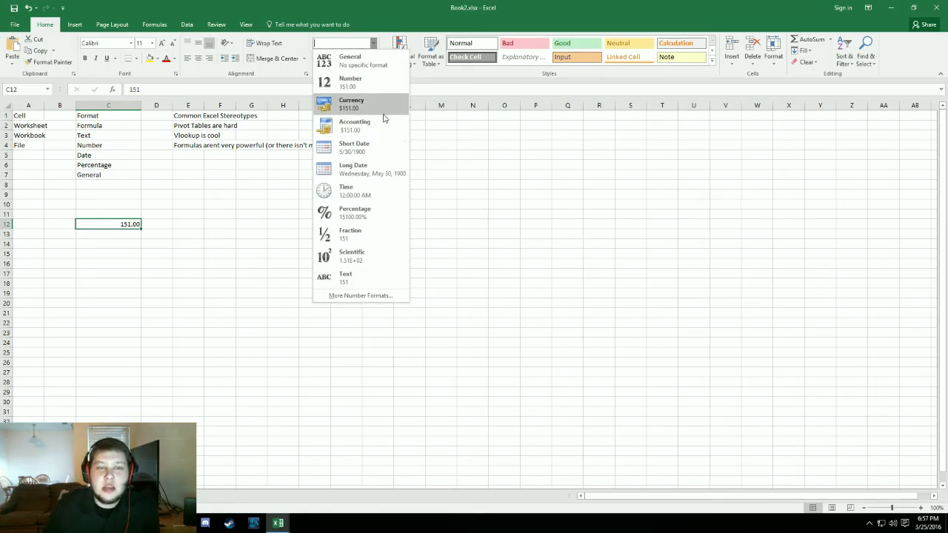
{"action": "left_click", "coordinate": [351, 150]}
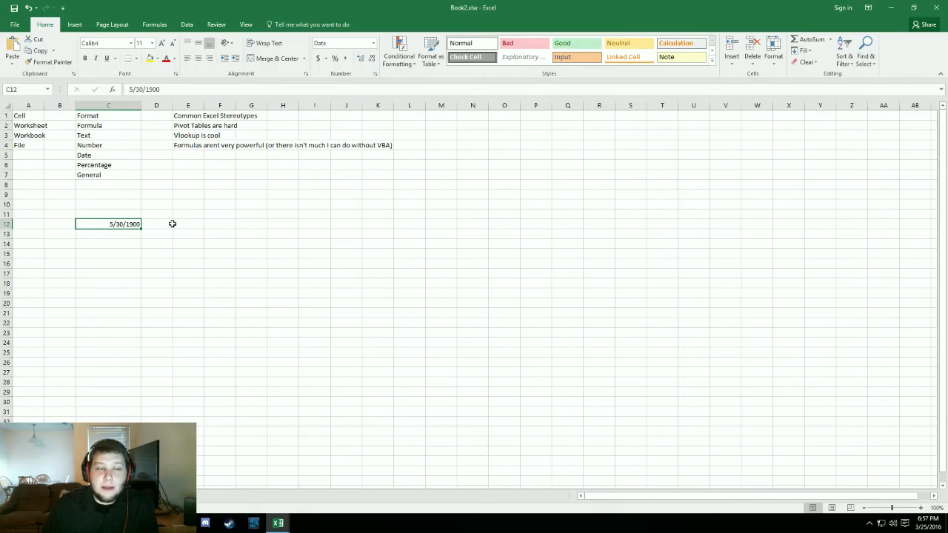
- Enter 42159 in cell C14 and format it as Short Date
{"action": "left_click", "coordinate": [111, 247]}
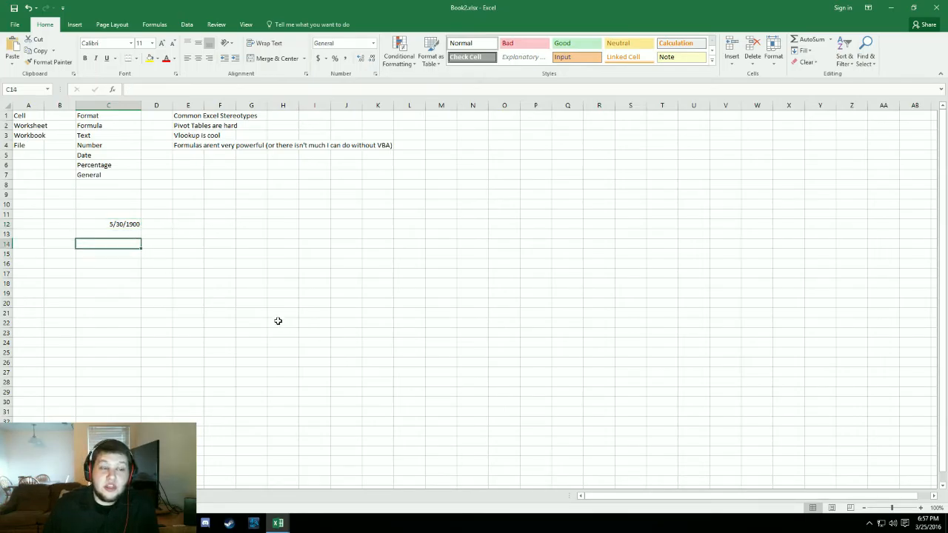
{"action": "type", "text": "42159"}
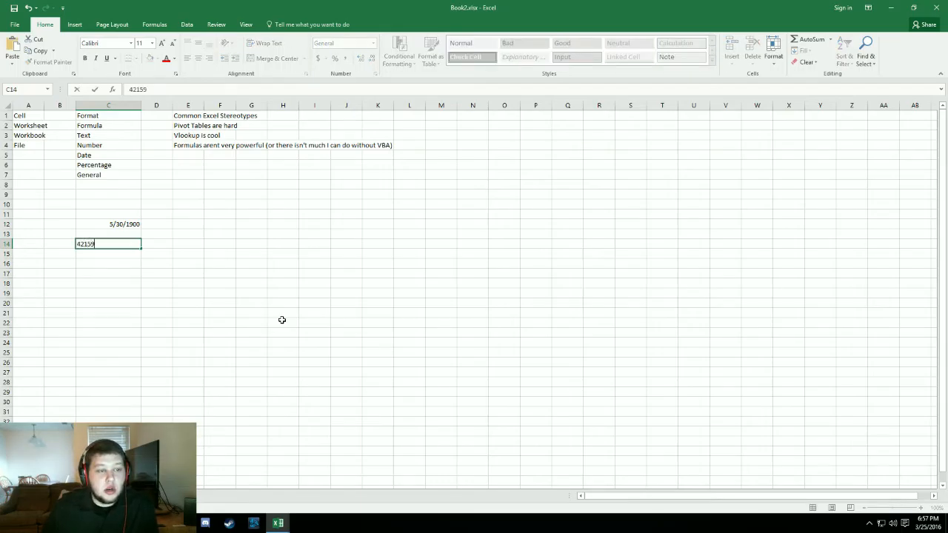
{"action": "key", "text": "Return"}
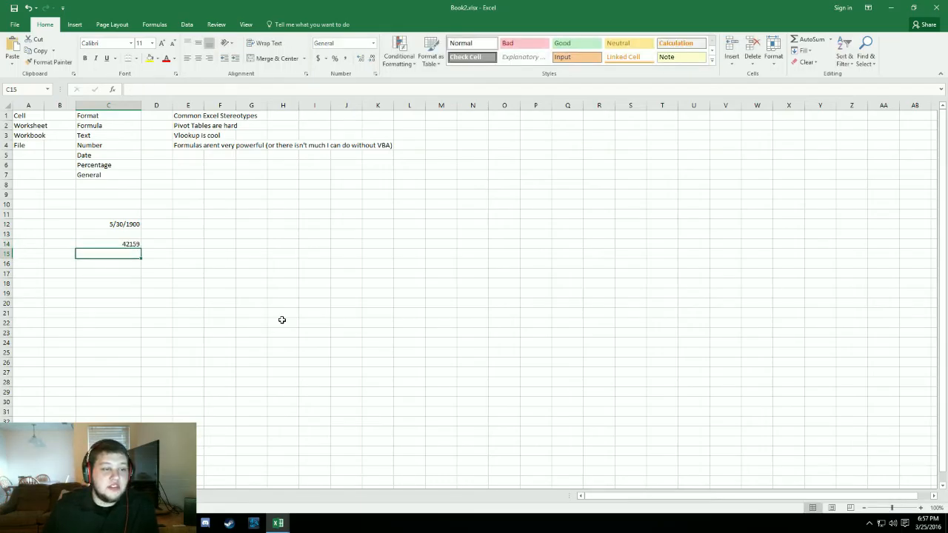
{"action": "left_click", "coordinate": [117, 245]}
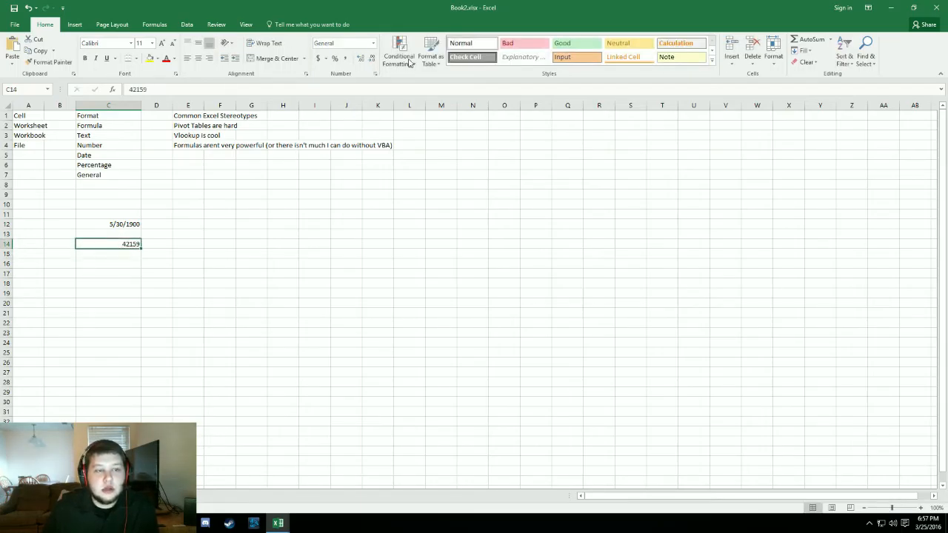
{"action": "left_click", "coordinate": [373, 43]}
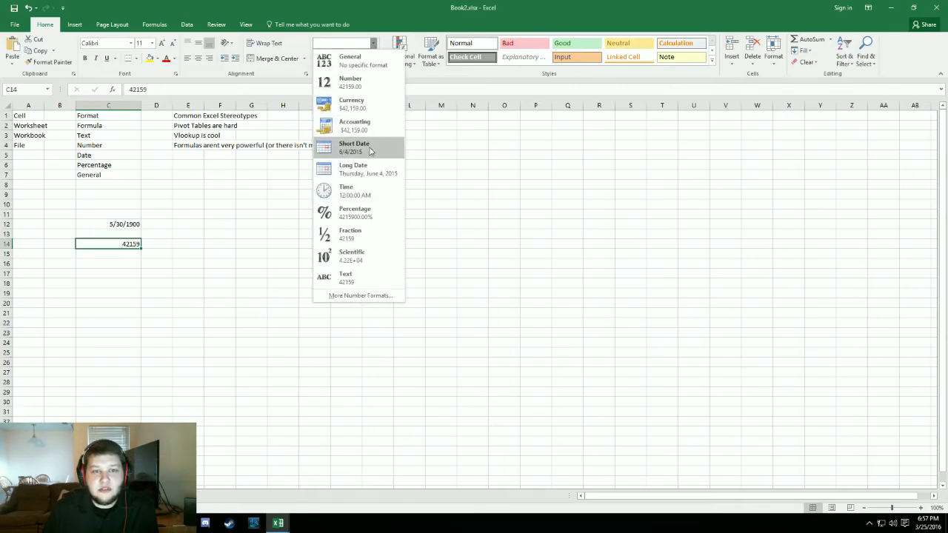
{"action": "left_click", "coordinate": [366, 148]}
{"action": "left_click", "coordinate": [334, 345]}
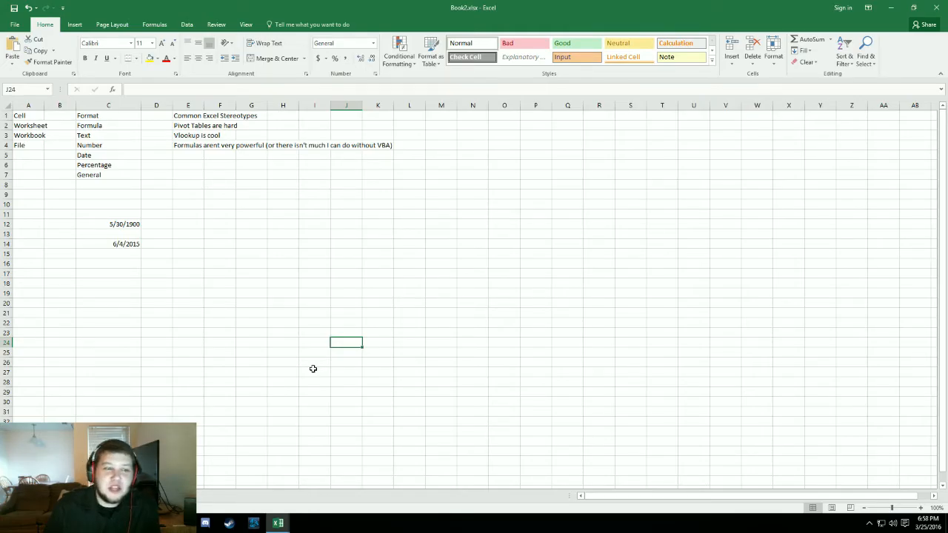
- Enter 1 in cell C10 and format it as Short Date
{"action": "left_click", "coordinate": [113, 203]}
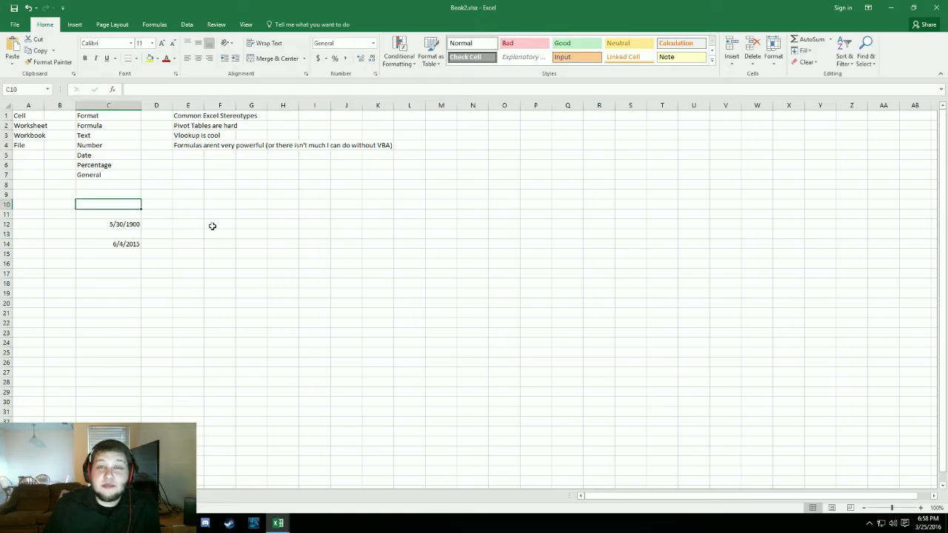
{"action": "type", "text": "1"}
{"action": "key", "text": "Return"}
{"action": "left_click", "coordinate": [123, 204]}
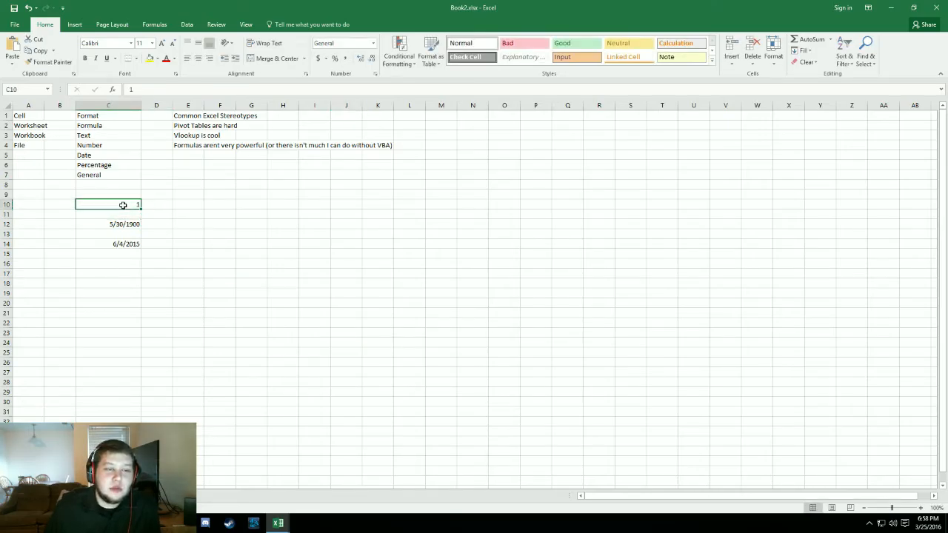
{"action": "left_click", "coordinate": [373, 43]}
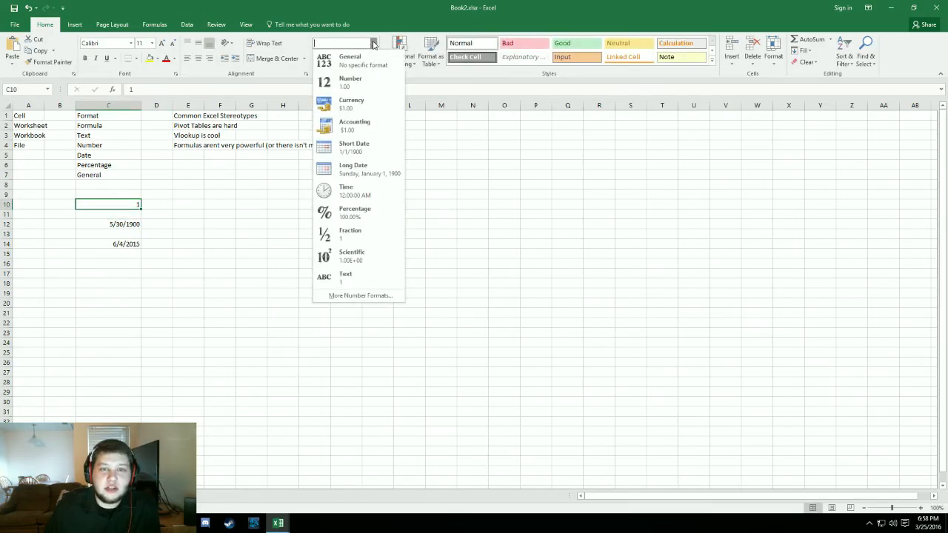
{"action": "left_click", "coordinate": [354, 148]}
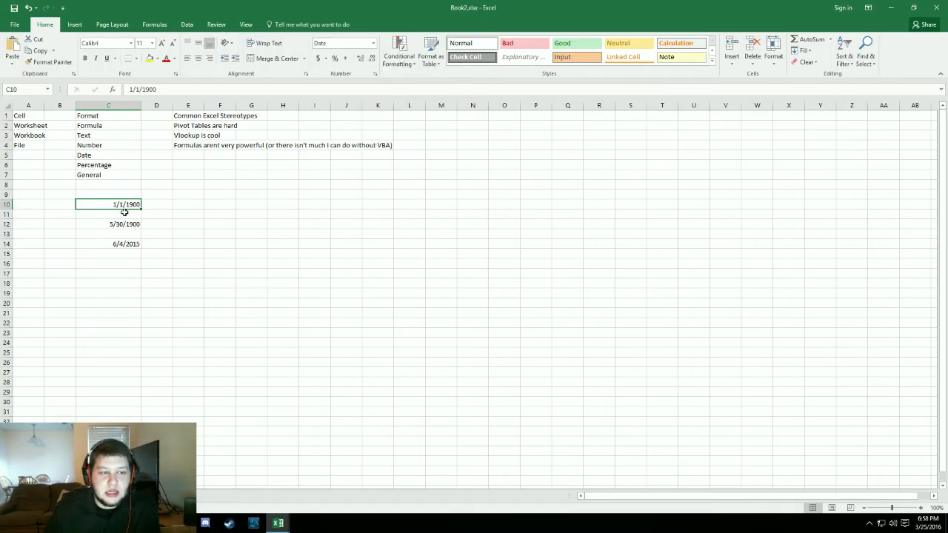
{"action": "left_click", "coordinate": [158, 294]}
{"action": "left_click", "coordinate": [126, 204]}
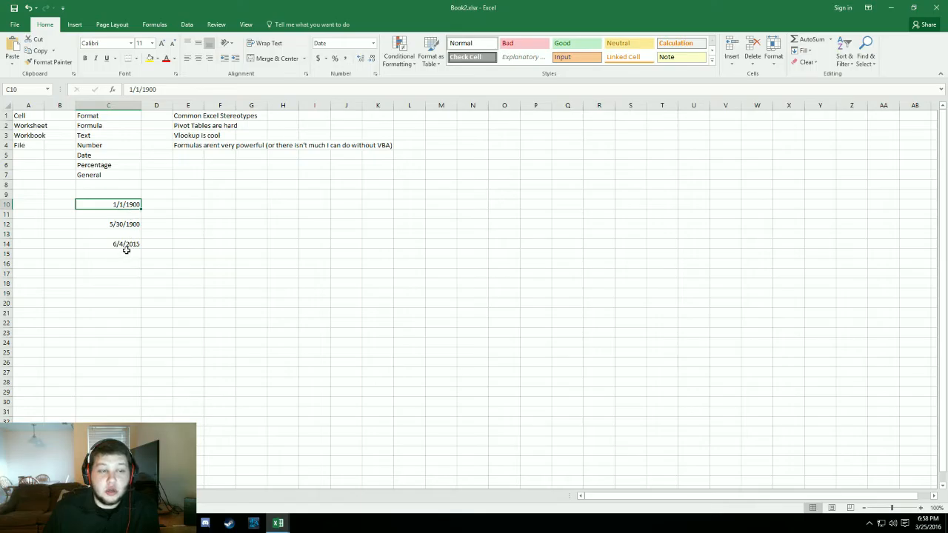
- Change the format of cell C10 to Text
{"action": "left_click_drag", "start_coordinate": [127, 249], "coordinate": [125, 202]}
{"action": "left_click", "coordinate": [251, 253]}
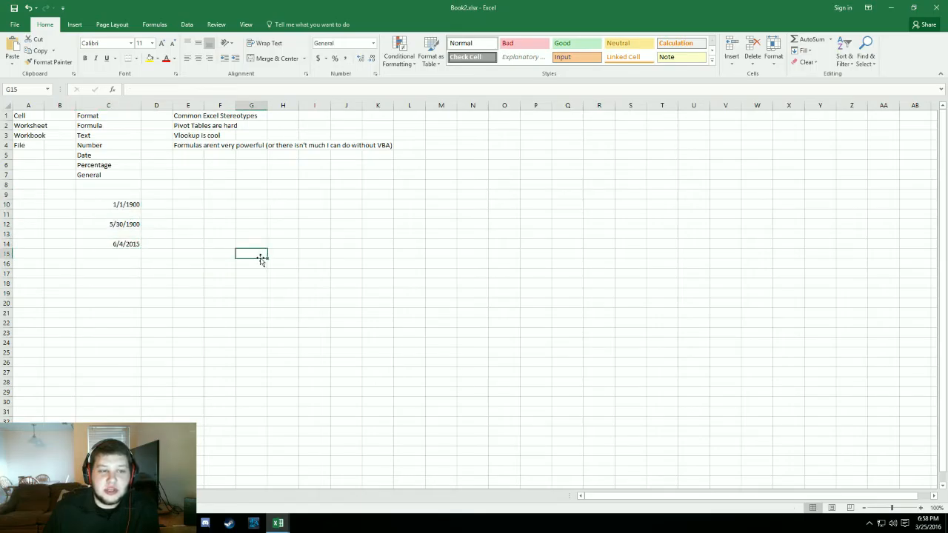
{"action": "left_click", "coordinate": [131, 194]}
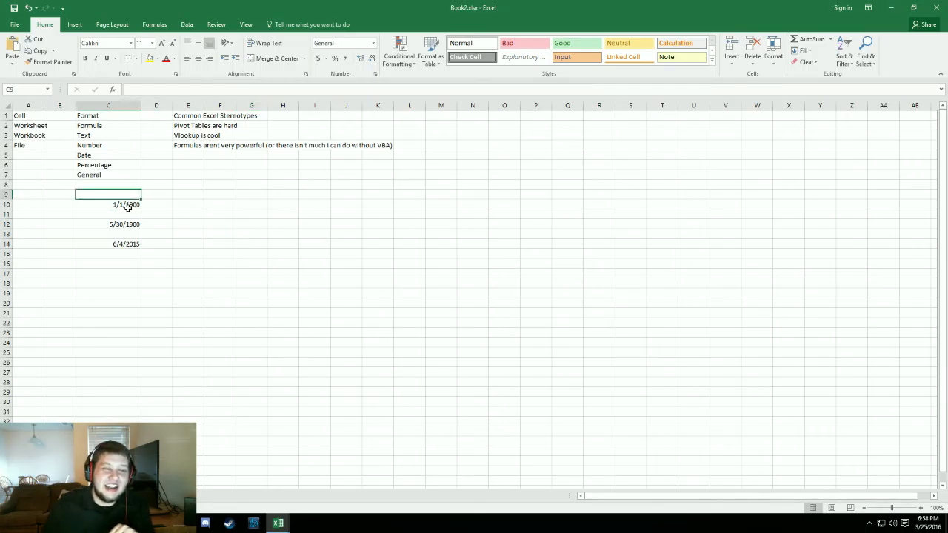
{"action": "left_click", "coordinate": [131, 205]}
{"action": "left_click", "coordinate": [372, 44]}
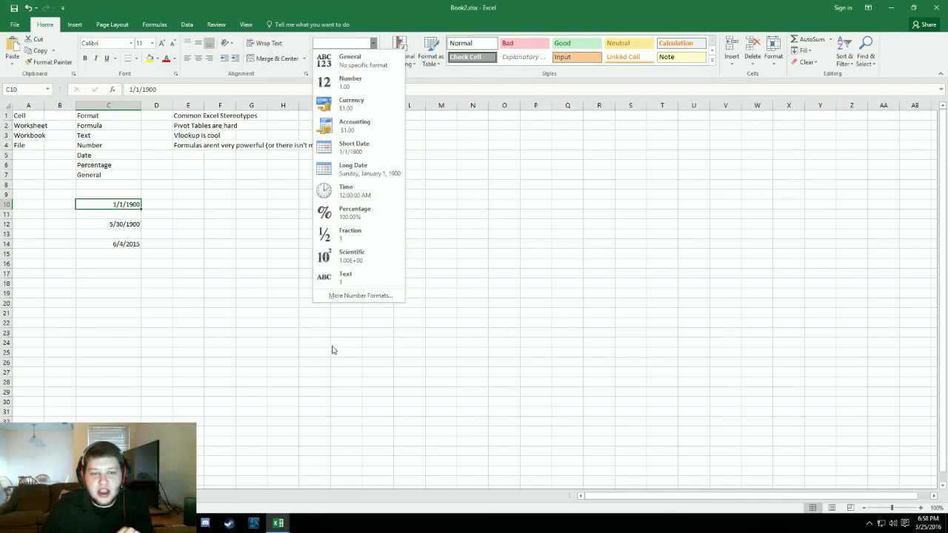
{"action": "left_click", "coordinate": [208, 353]}
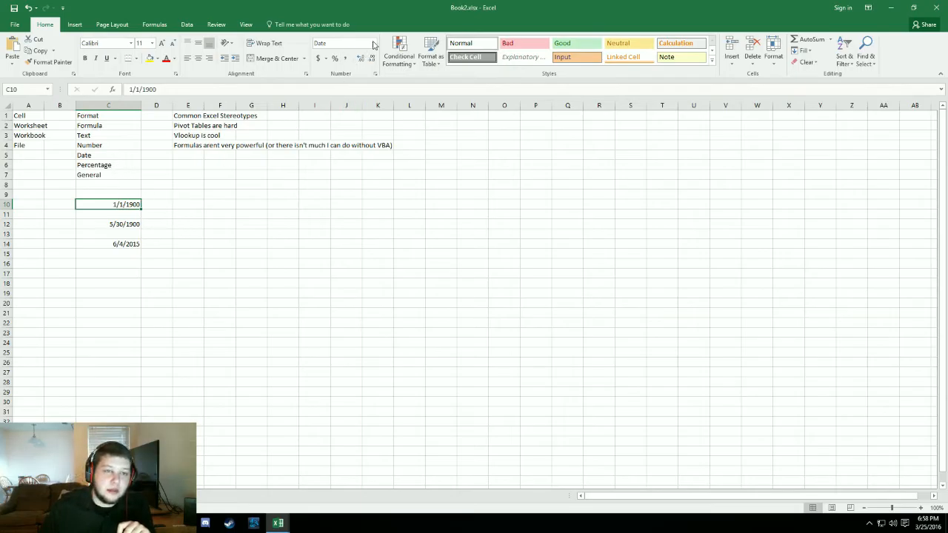
{"action": "left_click", "coordinate": [374, 43]}
{"action": "left_click", "coordinate": [342, 275]}
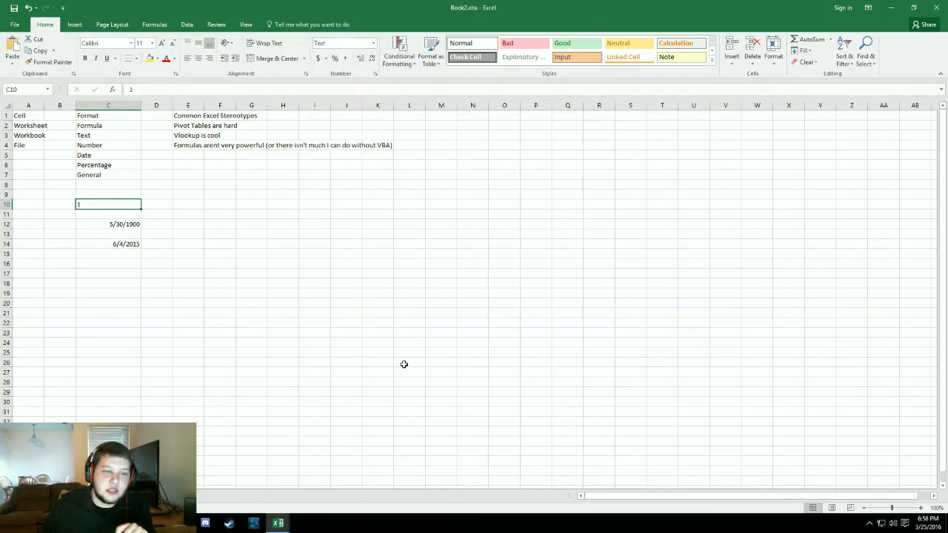
{"action": "left_click", "coordinate": [284, 303]}
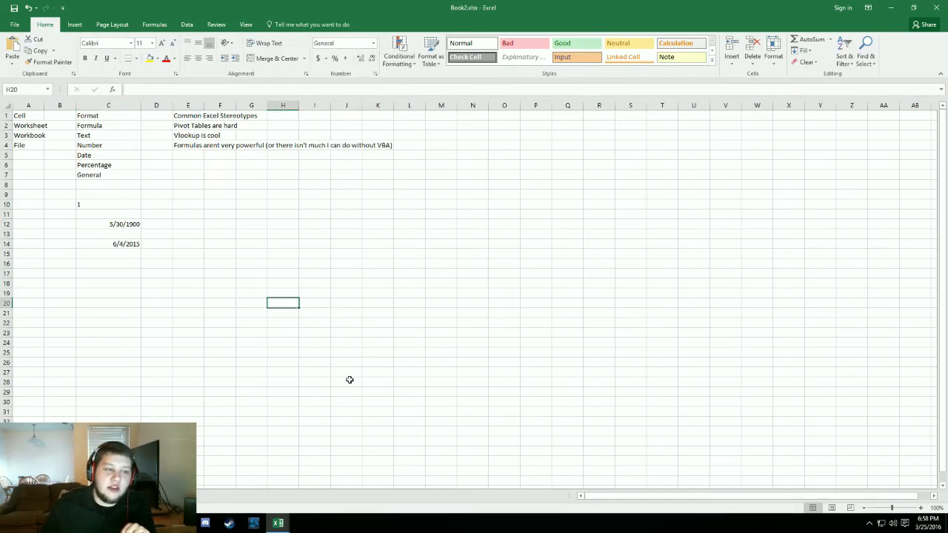
- Change the format of cell C12 to Text
{"action": "left_click", "coordinate": [108, 224]}
{"action": "left_click", "coordinate": [374, 43]}
{"action": "left_click", "coordinate": [342, 274]}
{"action": "left_click", "coordinate": [472, 313]}
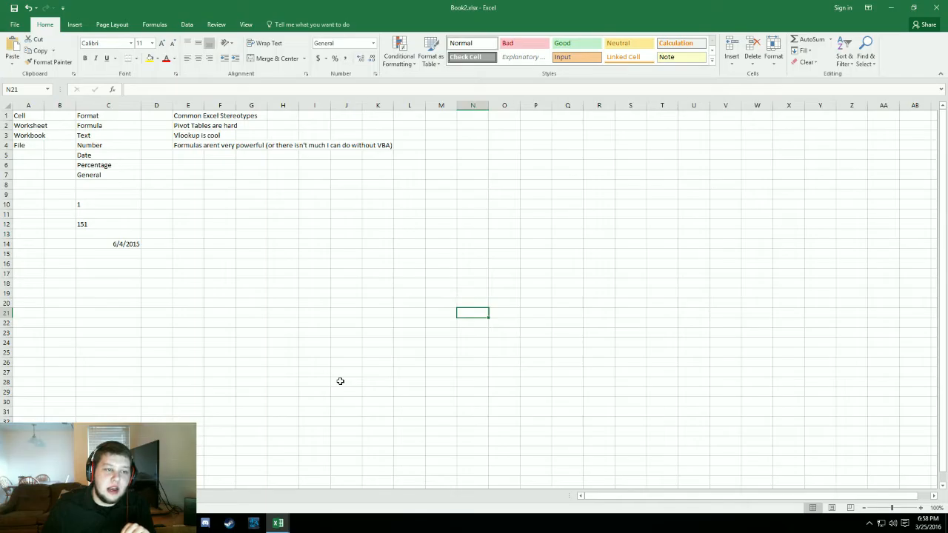
- Switch cell C12 to the General format and back to Text to compare the alignment
{"action": "left_click", "coordinate": [96, 224]}
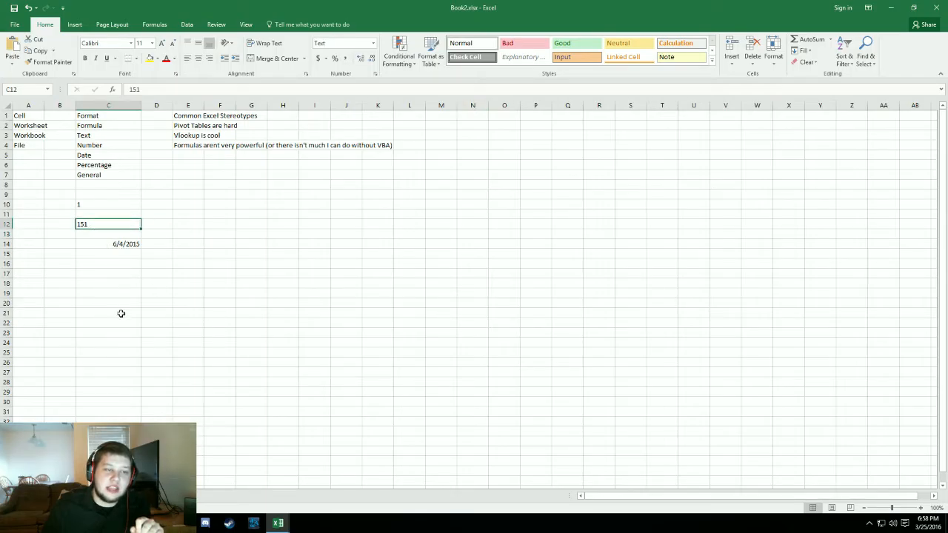
{"action": "left_click", "coordinate": [207, 293]}
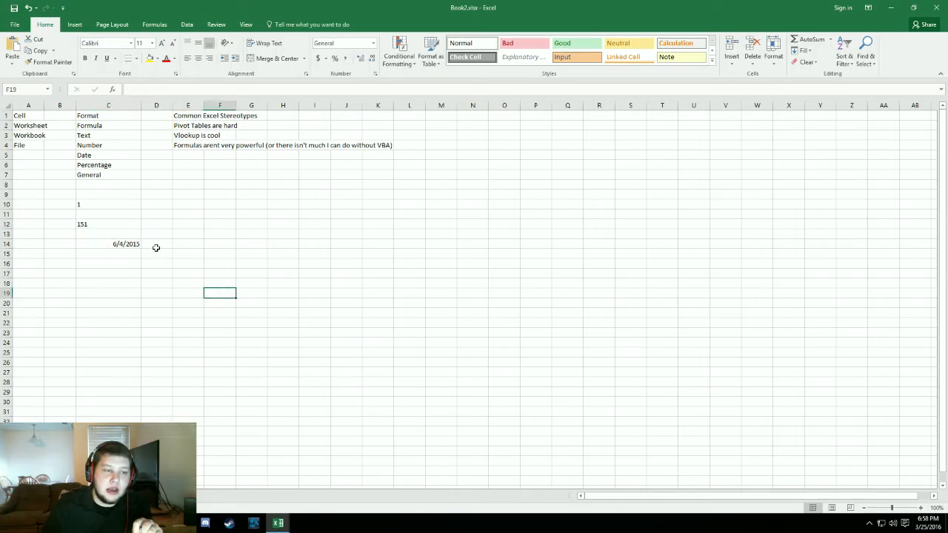
{"action": "left_click", "coordinate": [115, 228]}
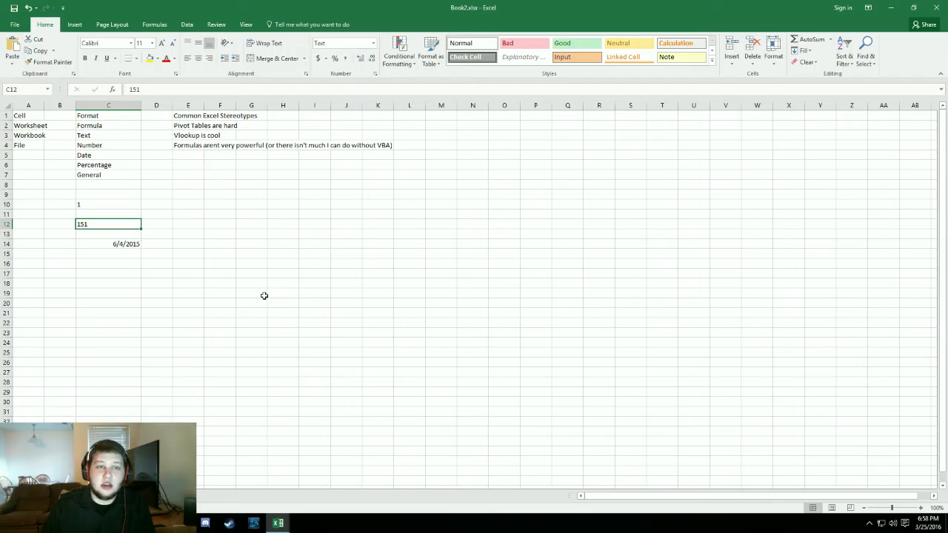
{"action": "left_click", "coordinate": [372, 43]}
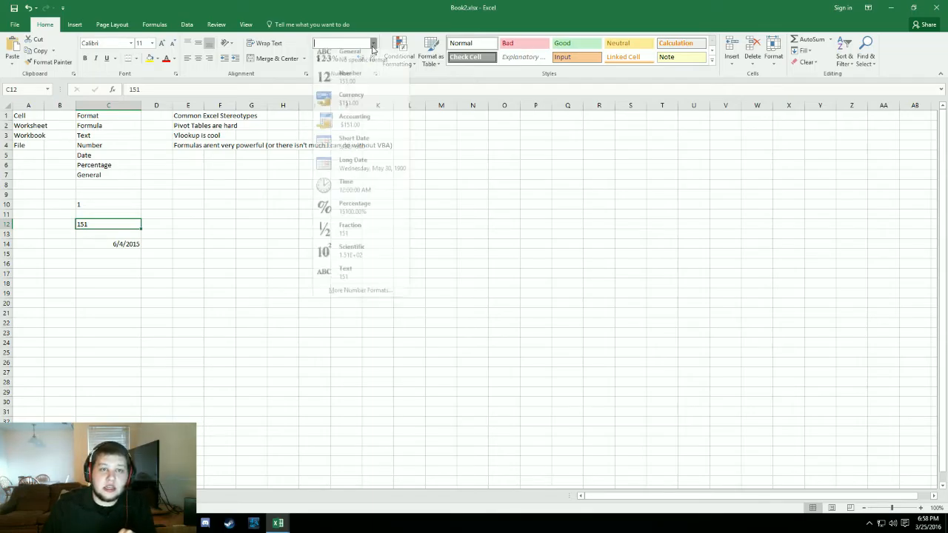
{"action": "left_click", "coordinate": [348, 57]}
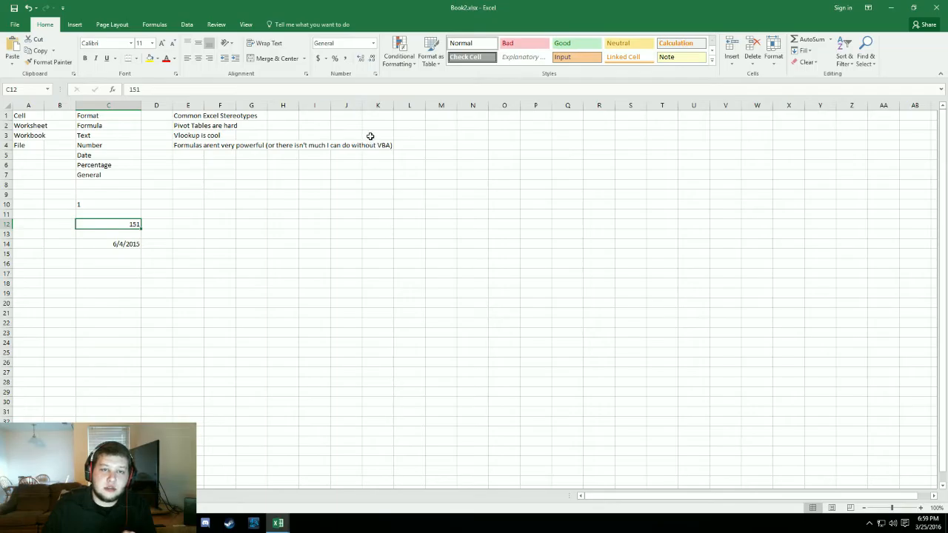
{"action": "left_click", "coordinate": [373, 43]}
{"action": "left_click", "coordinate": [348, 277]}
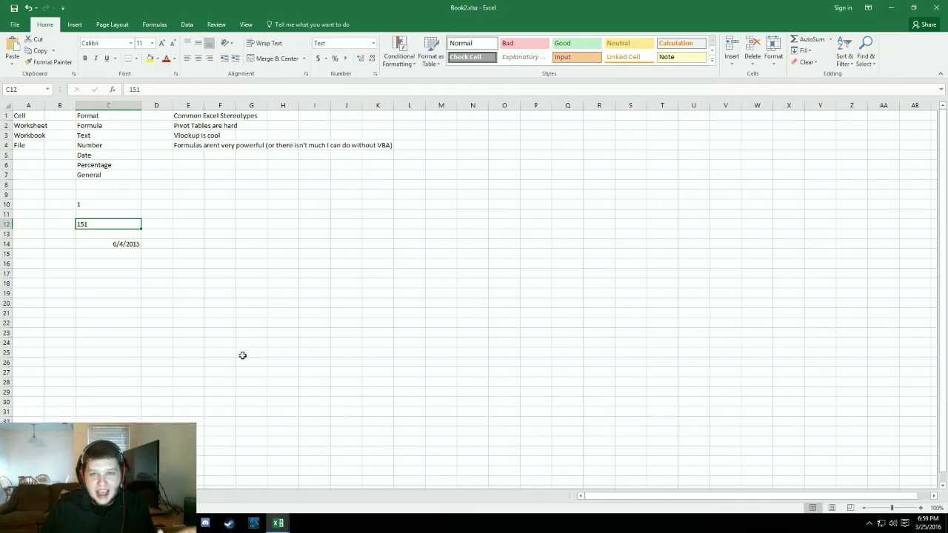
- Enter the formula =2+C12 in cell D12, and delete it
{"action": "left_click", "coordinate": [160, 216]}
{"action": "left_click", "coordinate": [160, 224]}
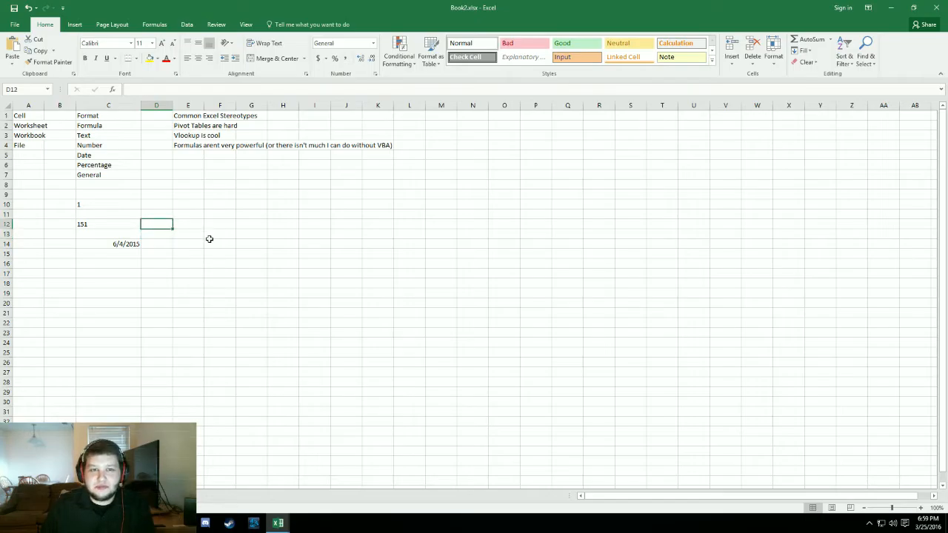
{"action": "left_click", "coordinate": [106, 224]}
{"action": "left_click", "coordinate": [161, 224]}
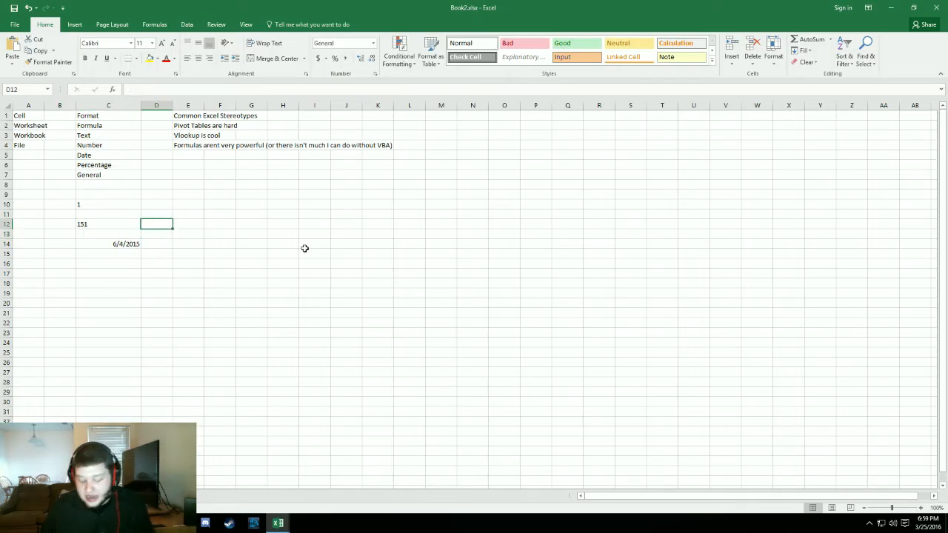
{"action": "type", "text": "="}
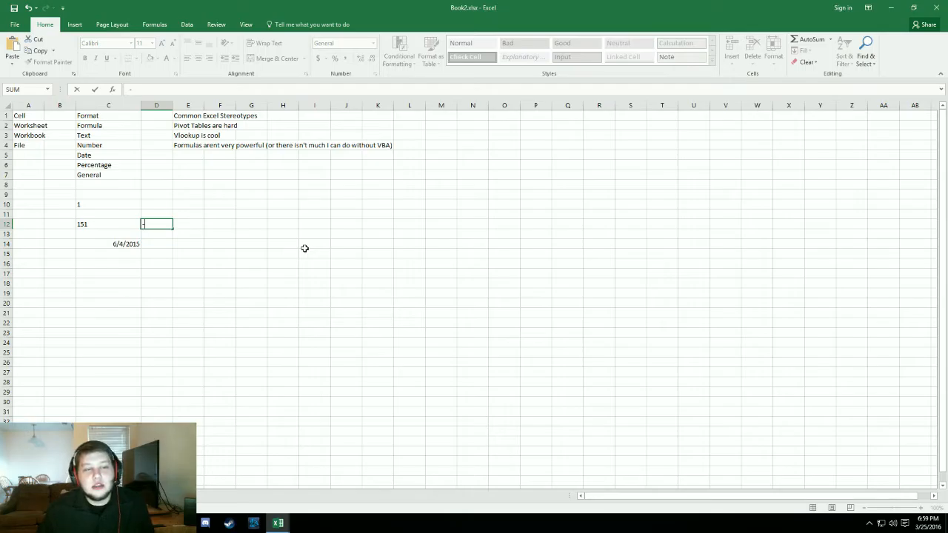
{"action": "key", "text": "BackSpace"}
{"action": "type", "text": "=2"}
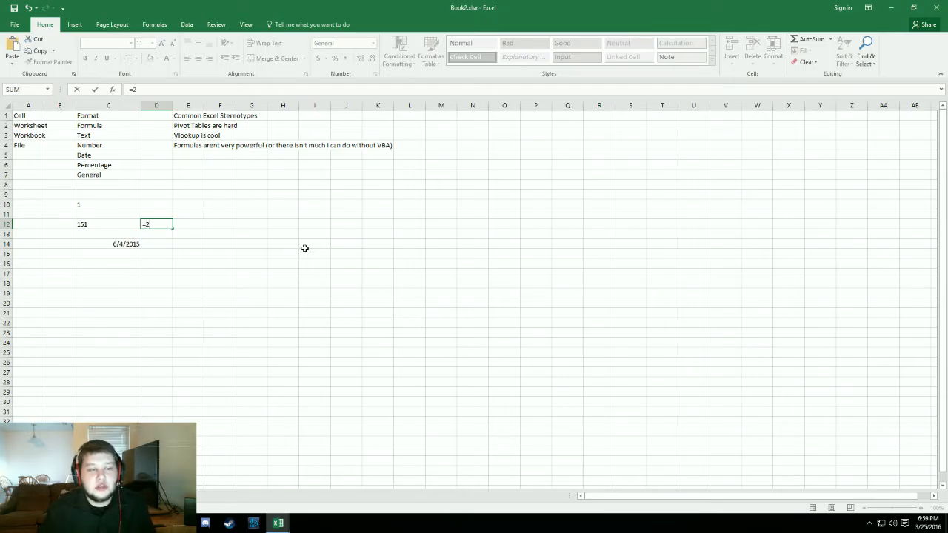
{"action": "type", "text": "+"}
{"action": "key", "text": "Left"}
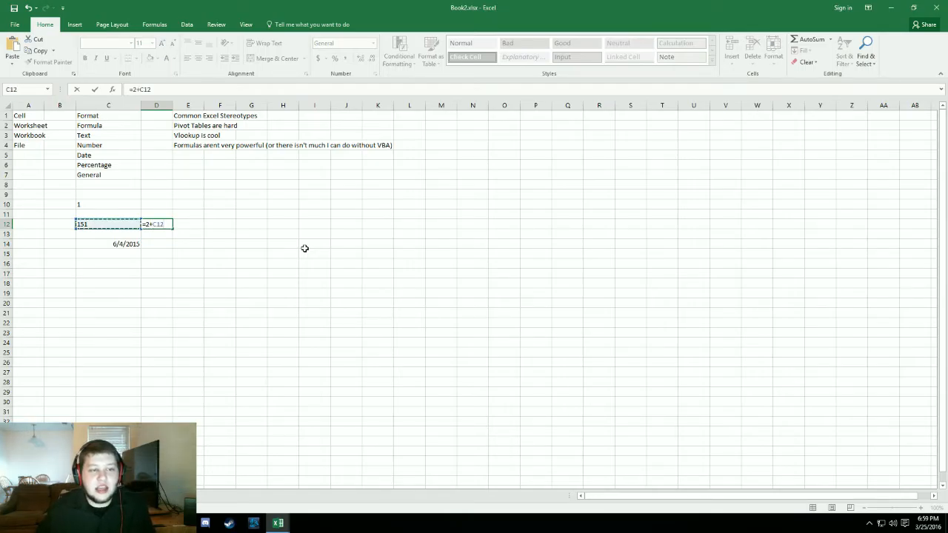
{"action": "key", "text": "Return"}
{"action": "key", "text": "Up"}
{"action": "key", "text": "Delete"}
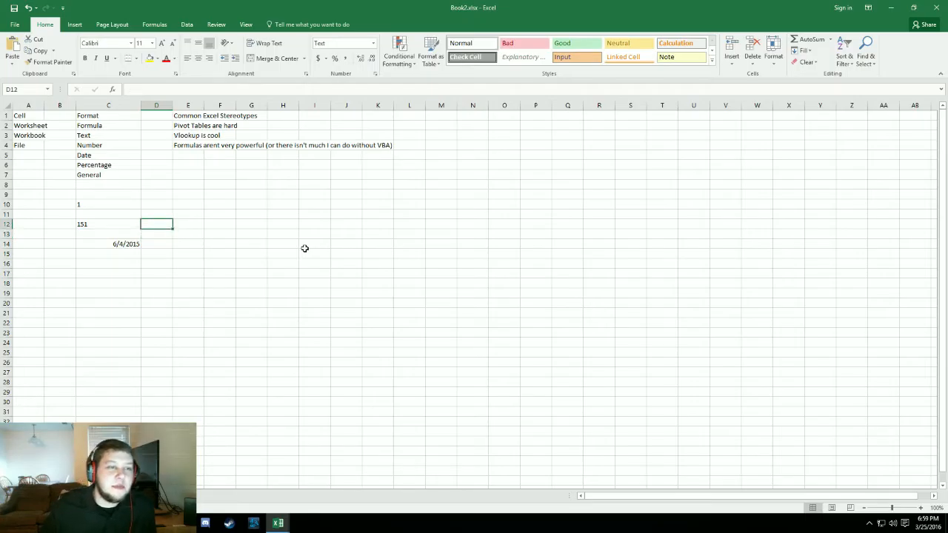
{"action": "key", "text": "Up"}
{"action": "key", "text": "Down"}
{"action": "key", "text": "Up"}
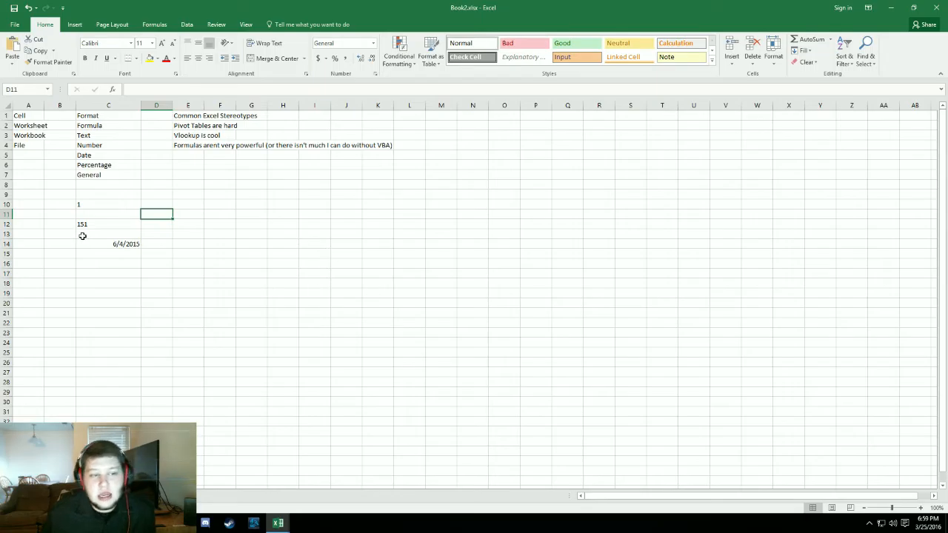
- Add two leading zeros to the text-formatted value in cell C12, making it 00151
{"action": "left_click", "coordinate": [119, 245]}
{"action": "left_click", "coordinate": [95, 227]}
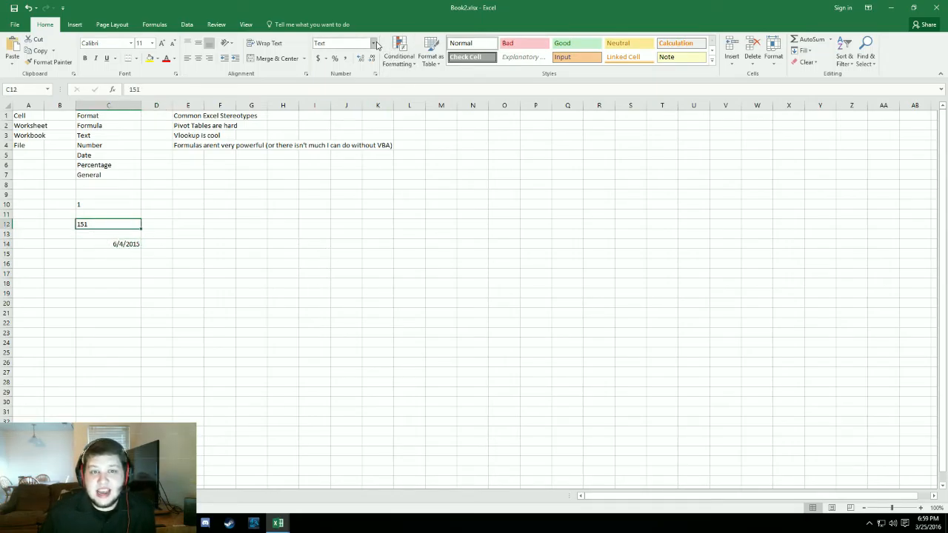
{"action": "double_click", "coordinate": [94, 225]}
{"action": "type", "text": "00"}
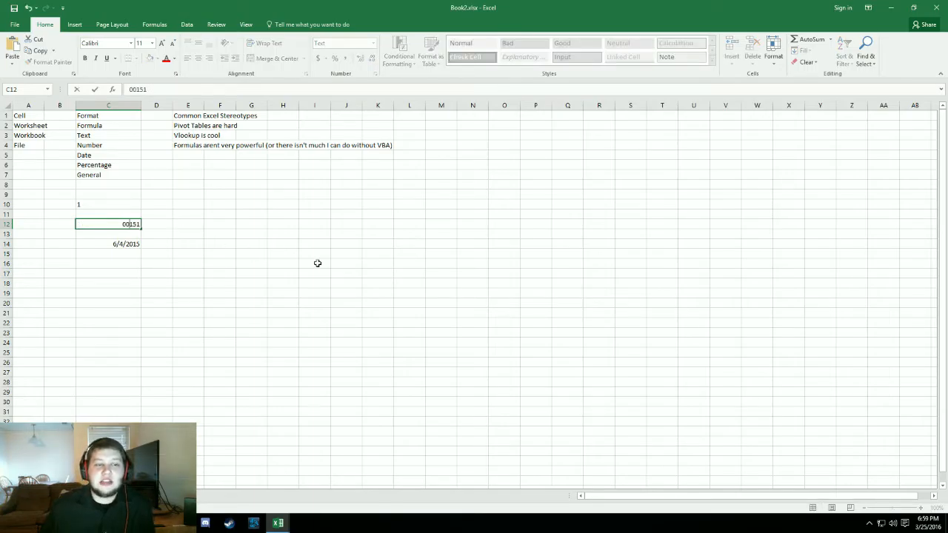
{"action": "key", "text": "Return"}
{"action": "type", "text": "0"}
{"action": "key", "text": "BackSpace"}
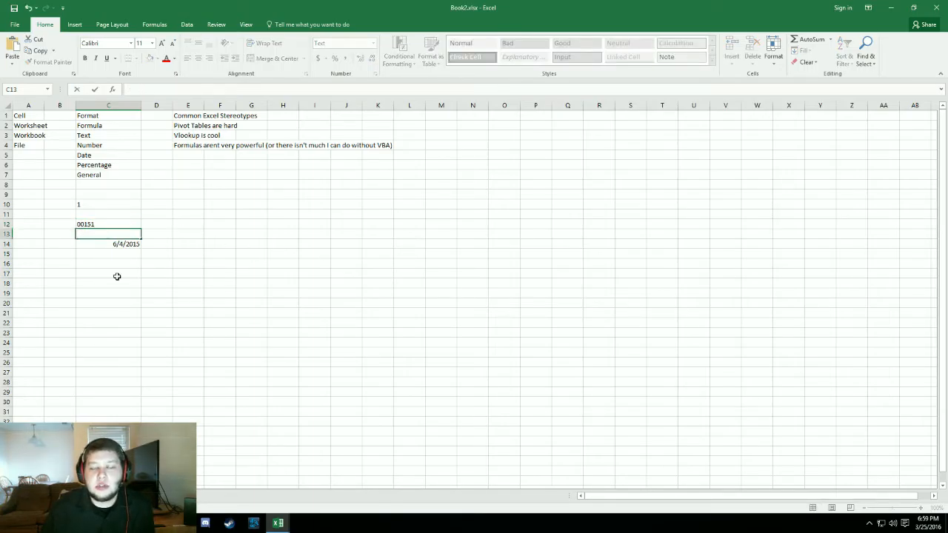
{"action": "key", "text": "Escape"}
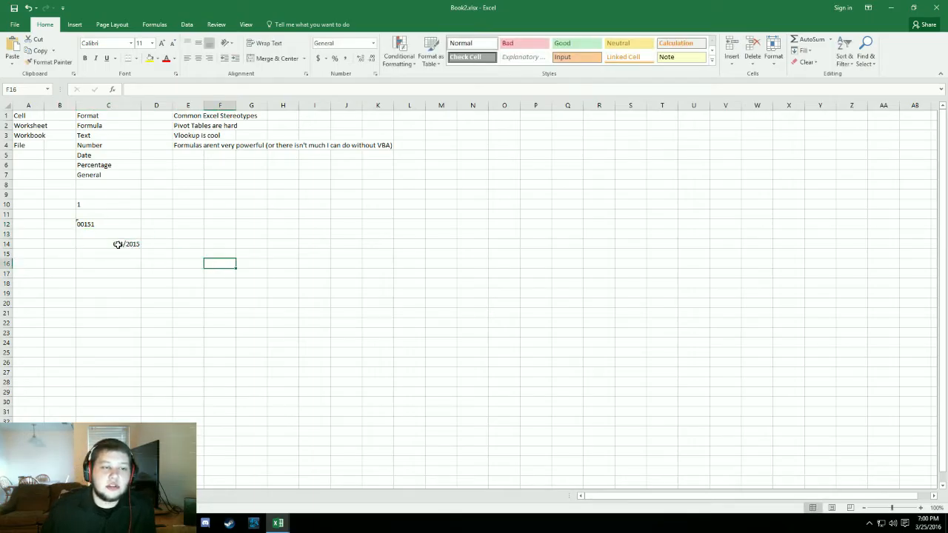
- Enter 00151 in the General-formatted cell C13 and compare it with cell C12
{"action": "type", "text": "00"}
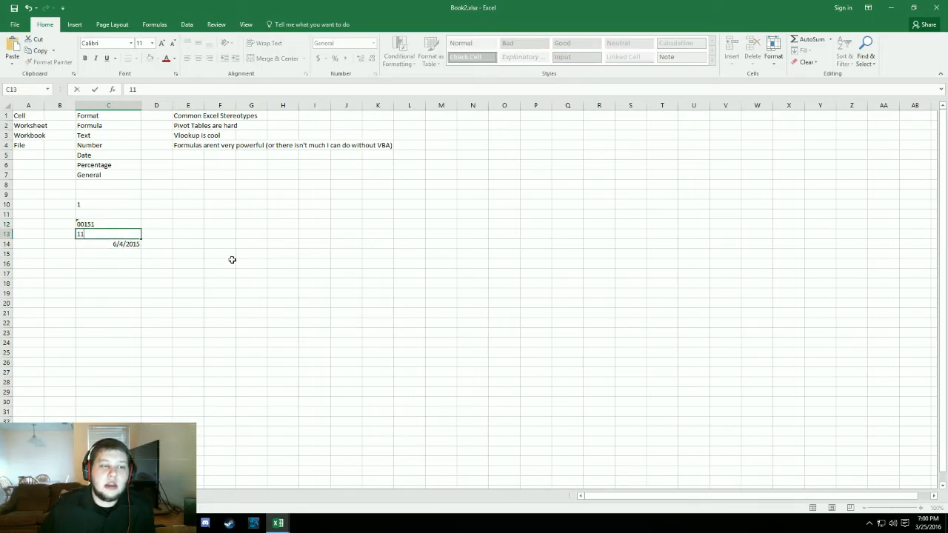
{"action": "key", "text": "BackSpace"}
{"action": "key", "text": "BackSpace"}
{"action": "type", "text": "00151"}
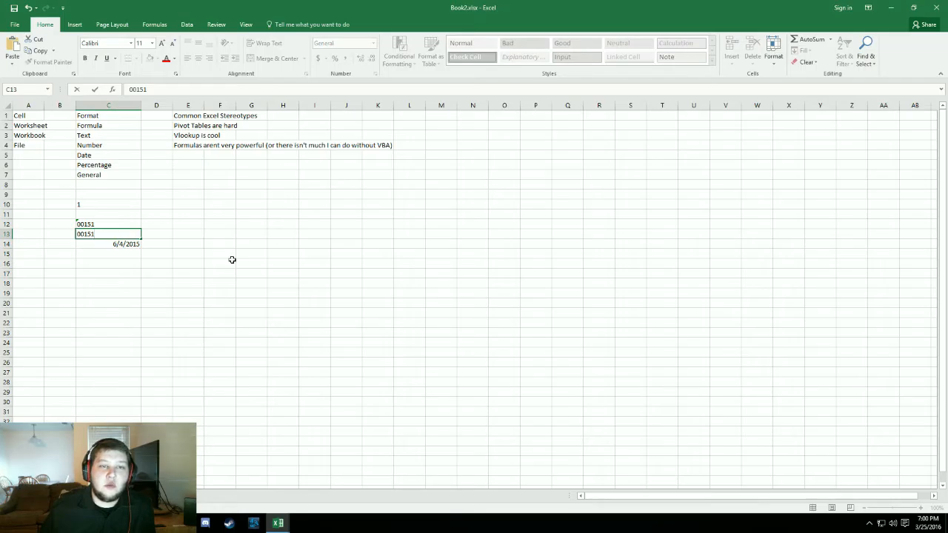
{"action": "key", "text": "Return"}
{"action": "key", "text": "Up"}
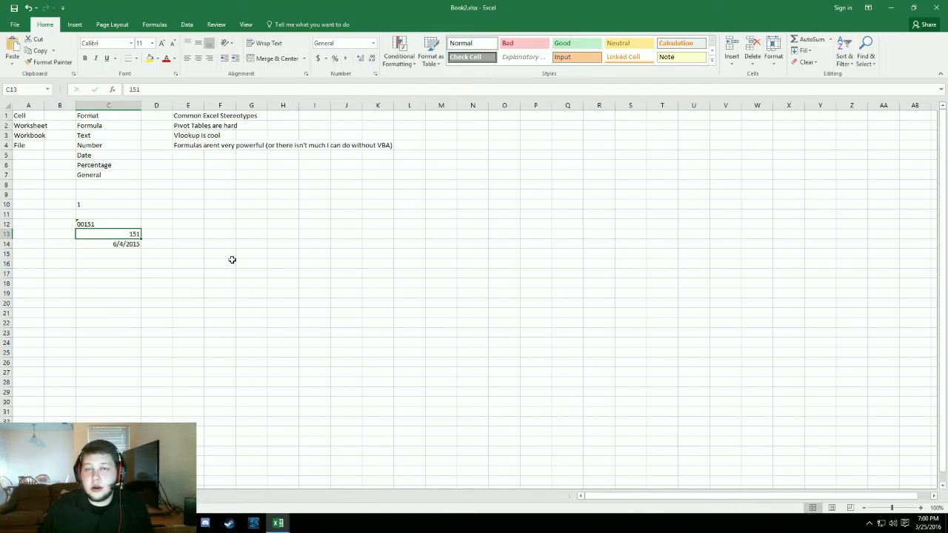
{"action": "key", "text": "Up"}
{"action": "key", "text": "Down"}
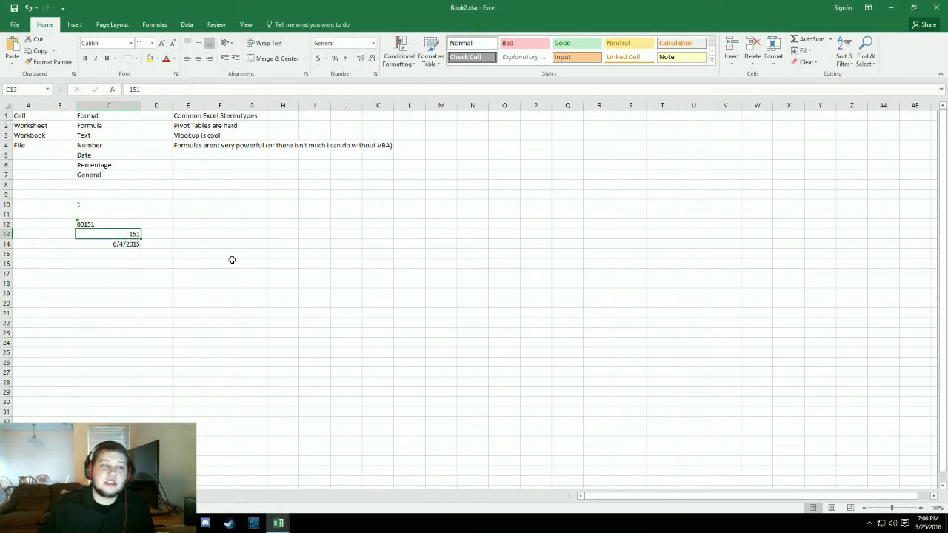
- Convert the text value 00151 in cell C12 to a number through its error-checking options
{"action": "left_click_drag", "start_coordinate": [86, 216], "coordinate": [110, 225]}
{"action": "left_click", "coordinate": [314, 254]}
{"action": "left_click", "coordinate": [109, 224]}
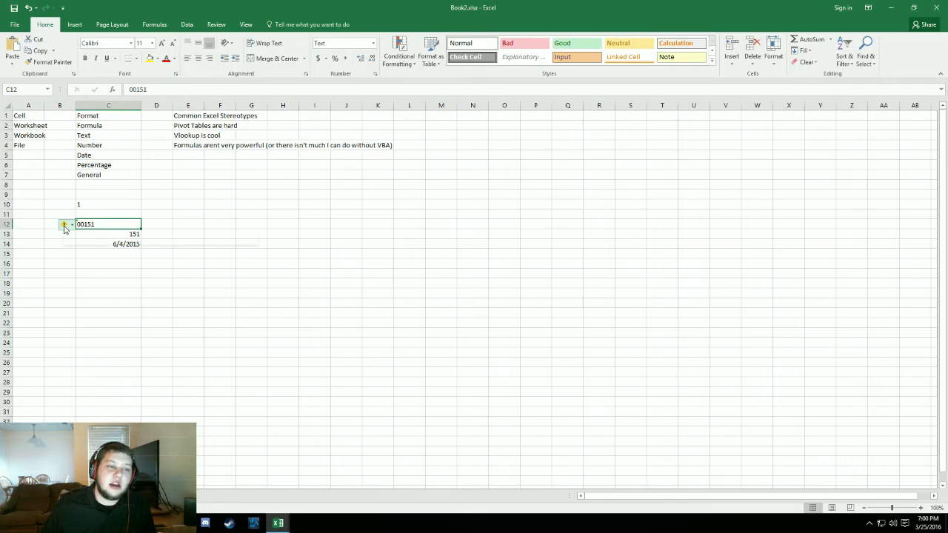
{"action": "mouse_move", "coordinate": [63, 229]}
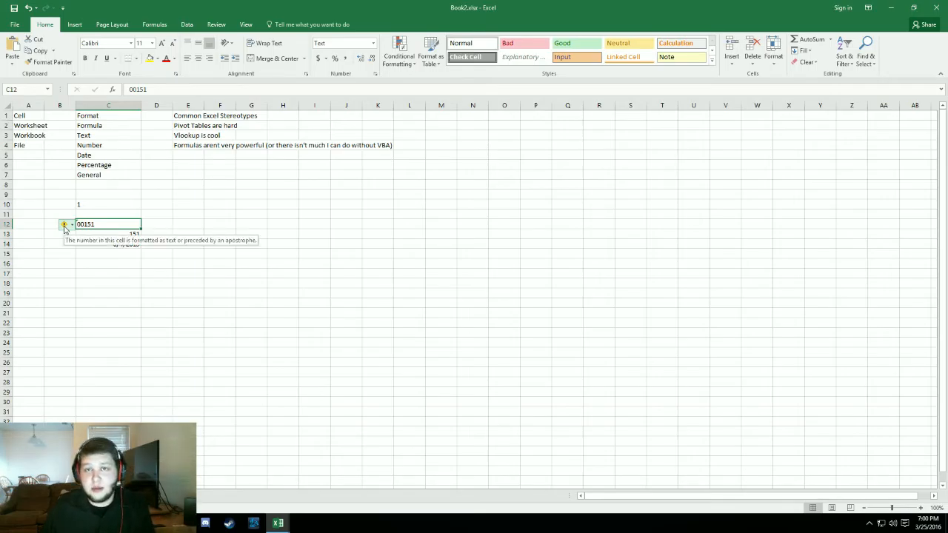
{"action": "left_click", "coordinate": [64, 226]}
{"action": "left_click", "coordinate": [107, 251]}
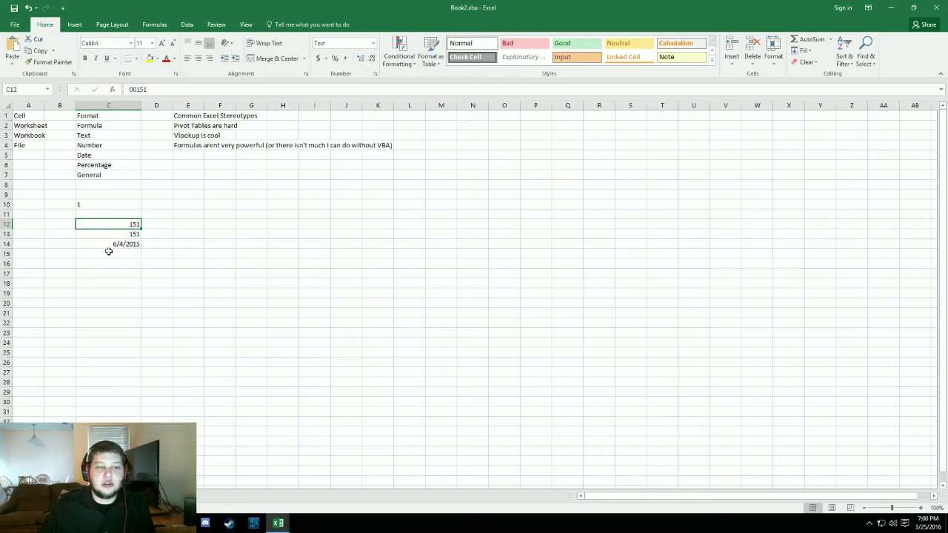
{"action": "left_click_drag", "start_coordinate": [190, 341], "coordinate": [185, 334]}
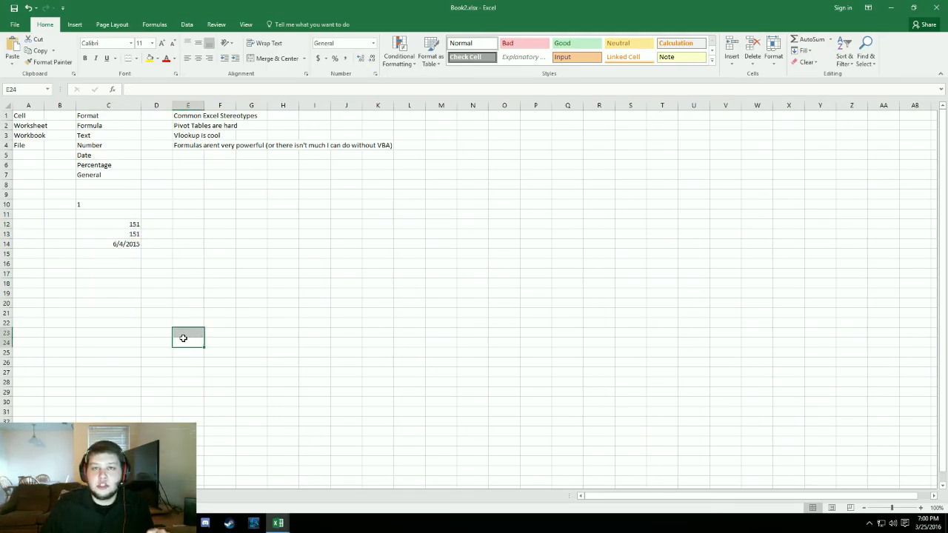
- Open cell C12 for editing twice to check its stored content, leaving the value as it is
{"action": "left_click", "coordinate": [123, 225]}
{"action": "double_click", "coordinate": [123, 223]}
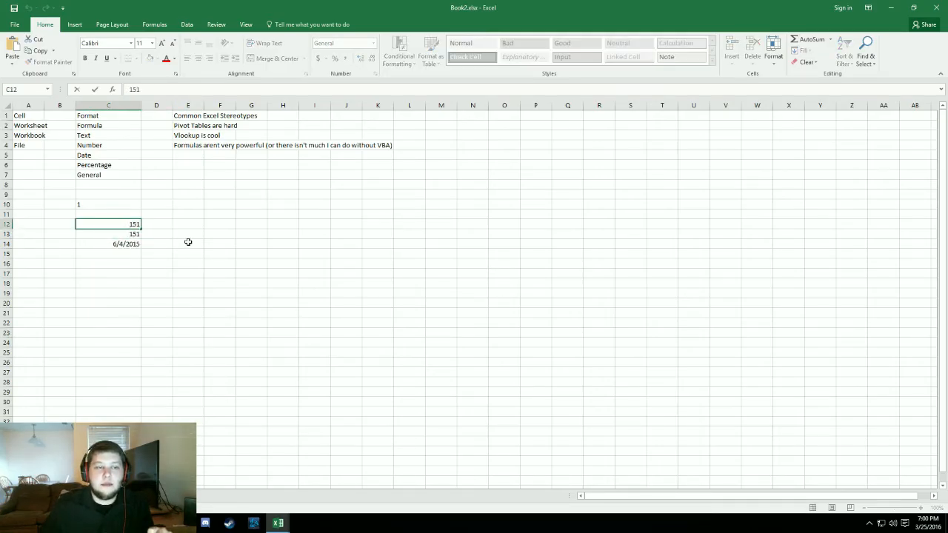
{"action": "key", "text": "Return"}
{"action": "left_click", "coordinate": [134, 225]}
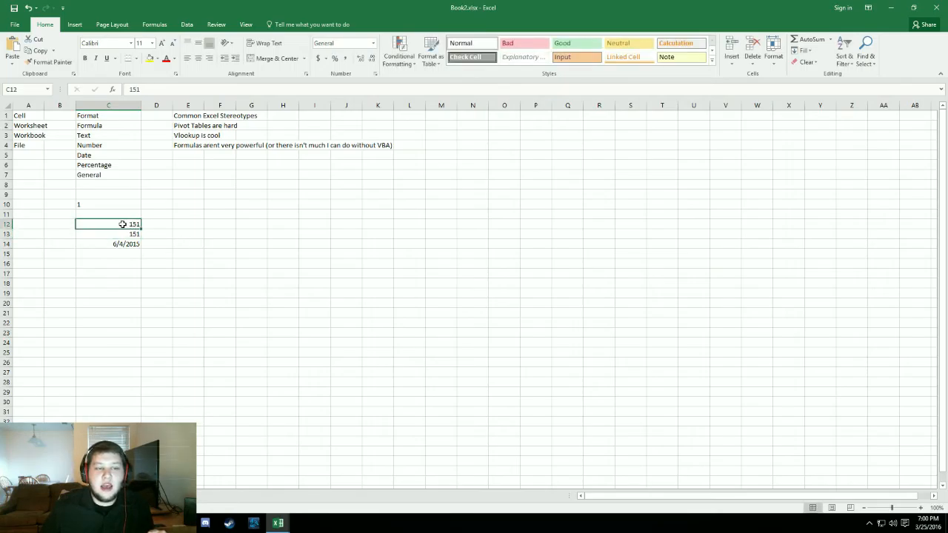
{"action": "double_click", "coordinate": [123, 224]}
{"action": "key", "text": "Return"}
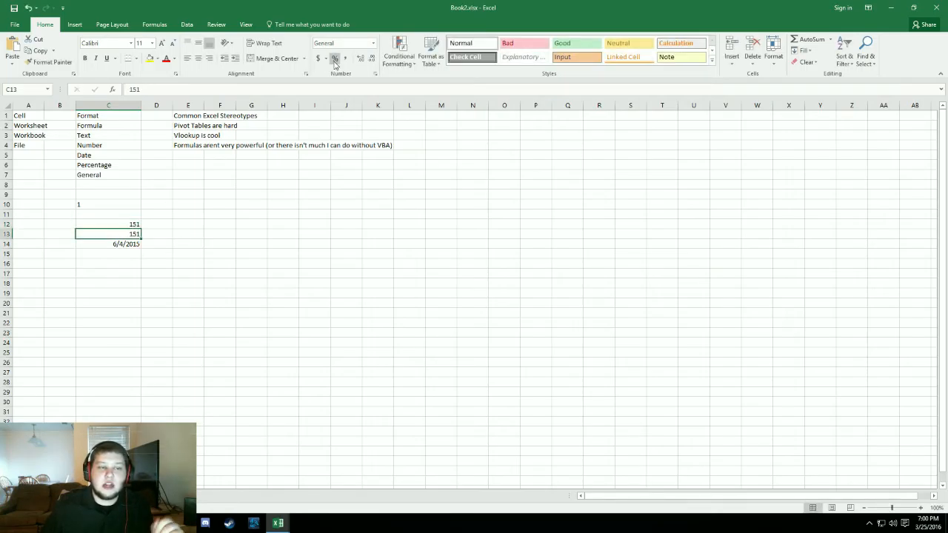
- Format cell C13 as Text and add two leading zeros to its value, making it 00151
{"action": "left_click", "coordinate": [372, 45]}
{"action": "left_click", "coordinate": [338, 280]}
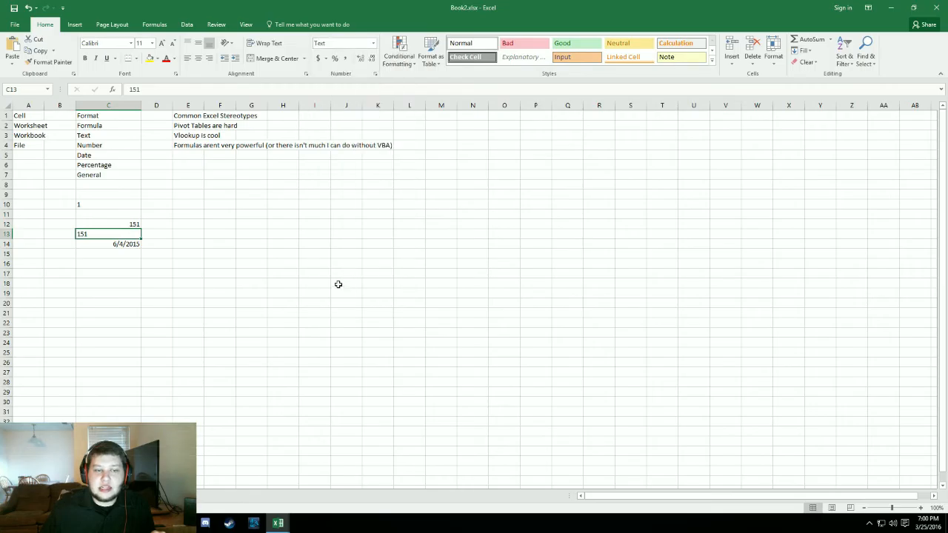
{"action": "double_click", "coordinate": [88, 235]}
{"action": "type", "text": "00"}
{"action": "key", "text": "Return"}
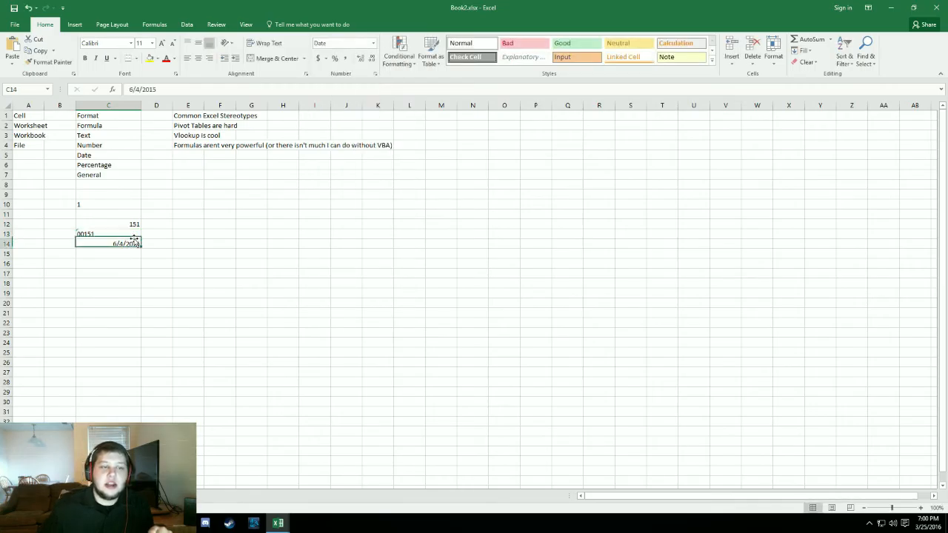
{"action": "left_click", "coordinate": [281, 263]}
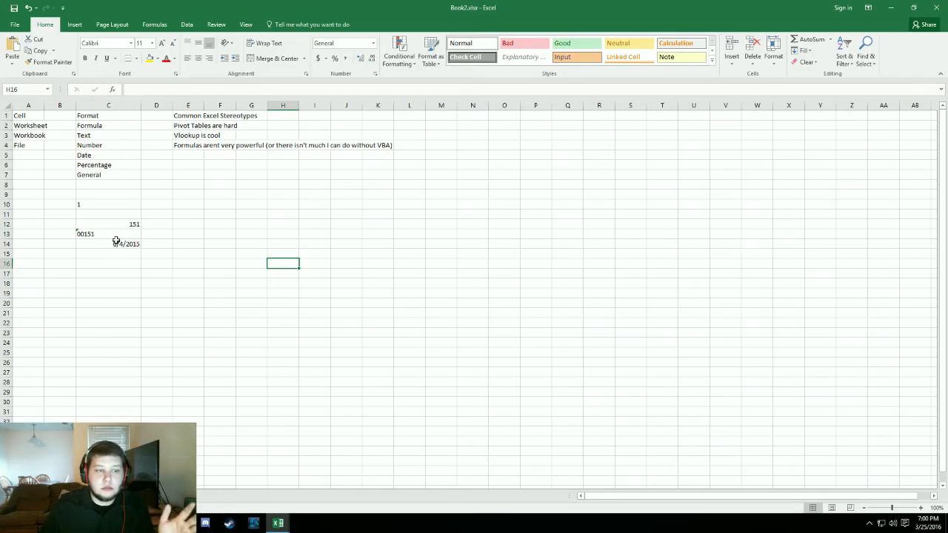
- Test adding 9 to the text value with the formula =9+C13 in cell D13 and delete the formula again
{"action": "left_click", "coordinate": [156, 234]}
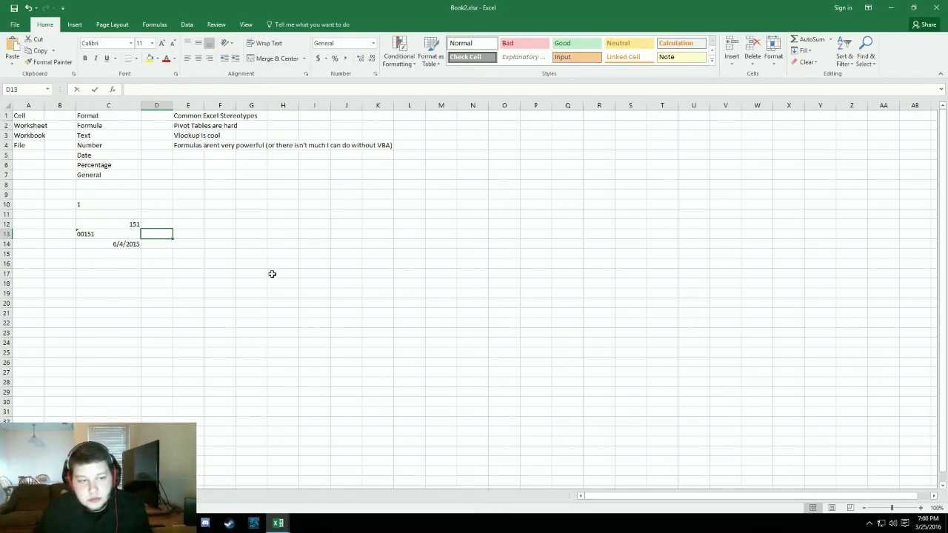
{"action": "type", "text": "9+"}
{"action": "key", "text": "BackSpace"}
{"action": "key", "text": "BackSpace"}
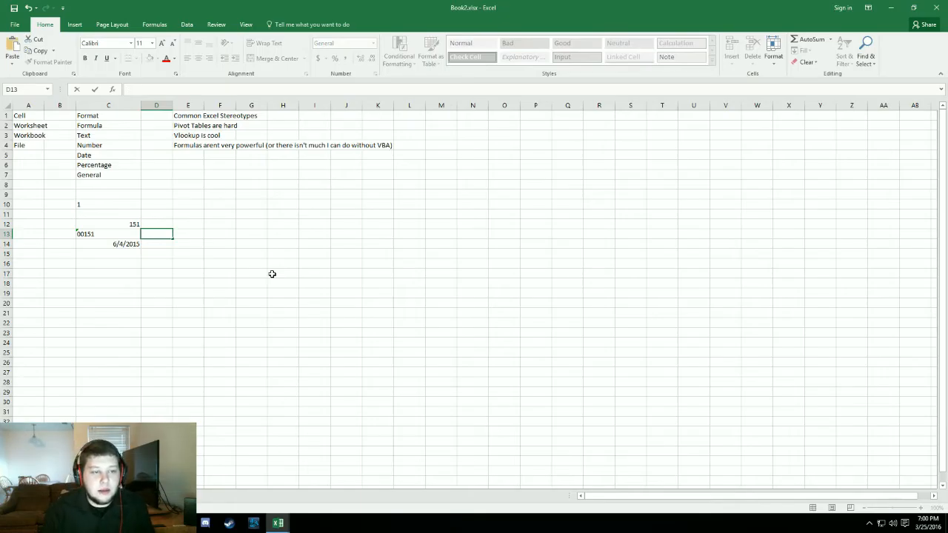
{"action": "type", "text": "=9+"}
{"action": "key", "text": "Left"}
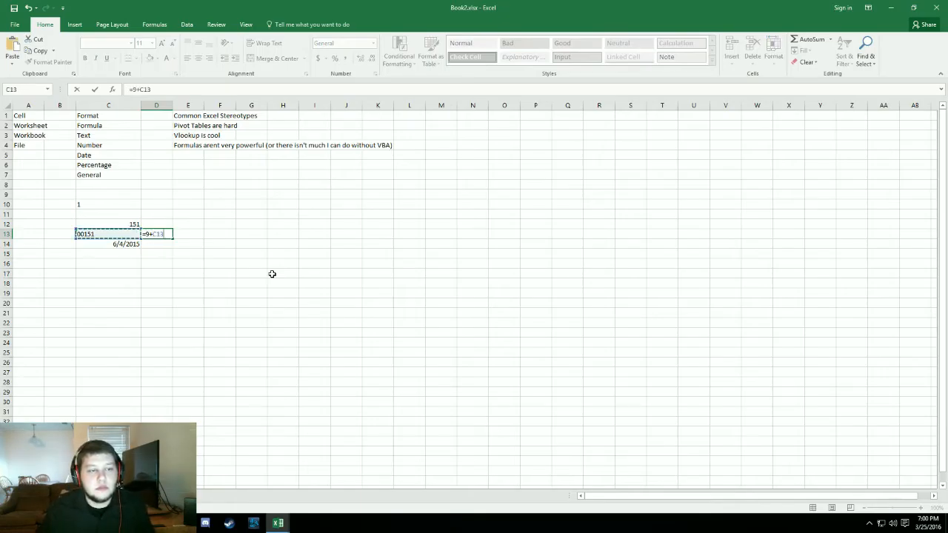
{"action": "key", "text": "Return"}
{"action": "left_click", "coordinate": [167, 233]}
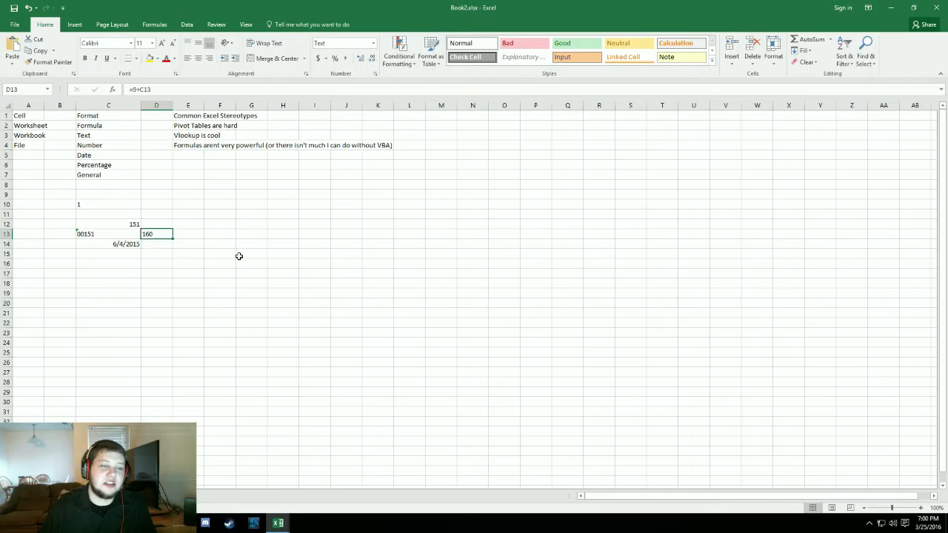
{"action": "key", "text": "Delete"}
{"action": "left_click", "coordinate": [225, 244]}
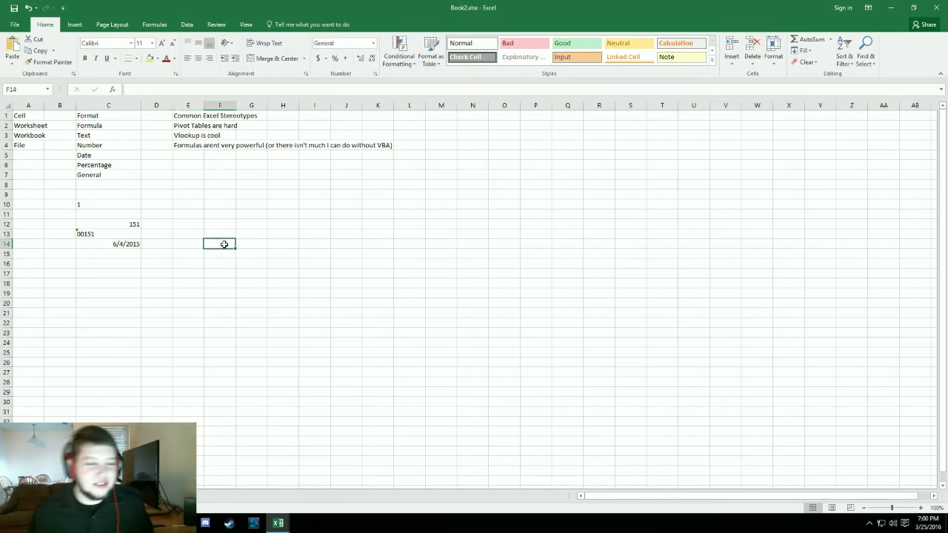
- Clear the sample values from cells C9:C18
{"action": "left_click", "coordinate": [137, 245]}
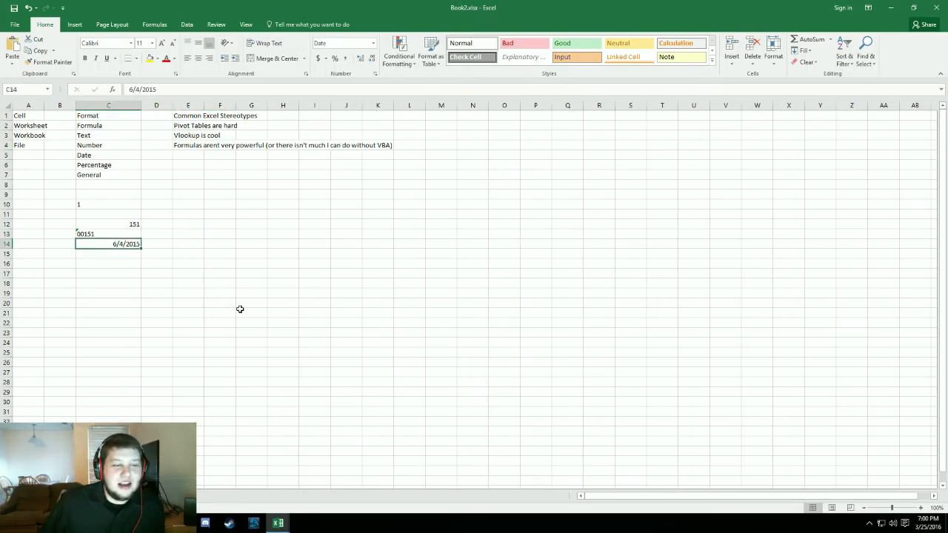
{"action": "left_click_drag", "start_coordinate": [120, 194], "coordinate": [175, 288]}
{"action": "key", "text": "Delete"}
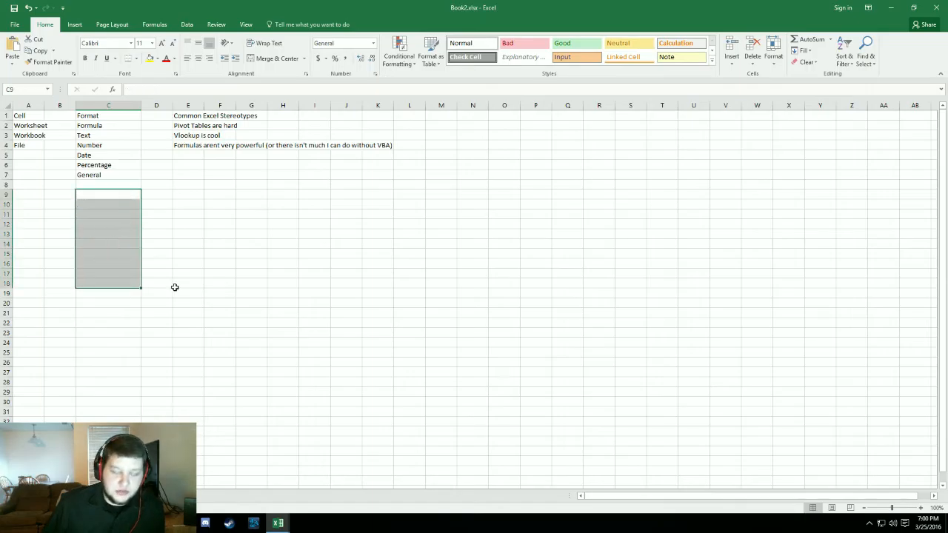
{"action": "left_click", "coordinate": [199, 255]}
{"action": "left_click", "coordinate": [131, 224]}
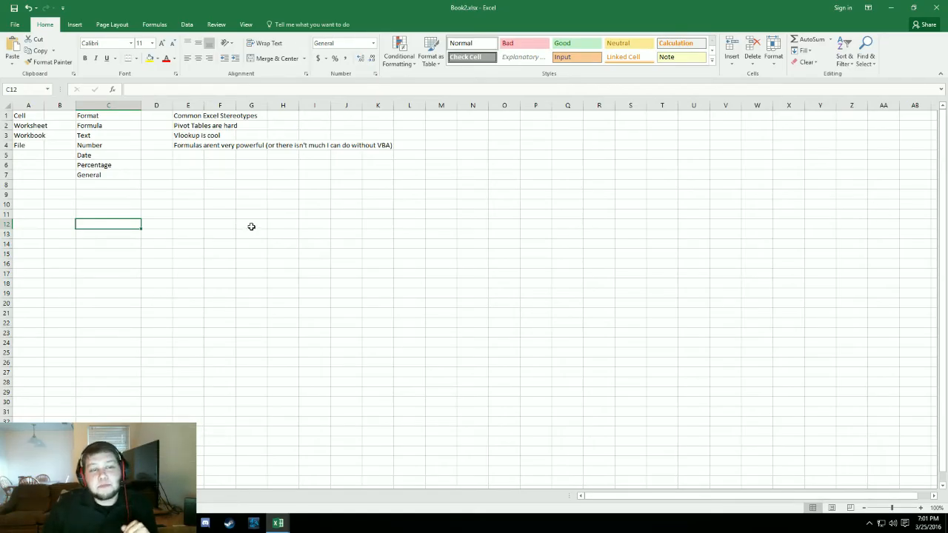
{"action": "left_click", "coordinate": [194, 114]}
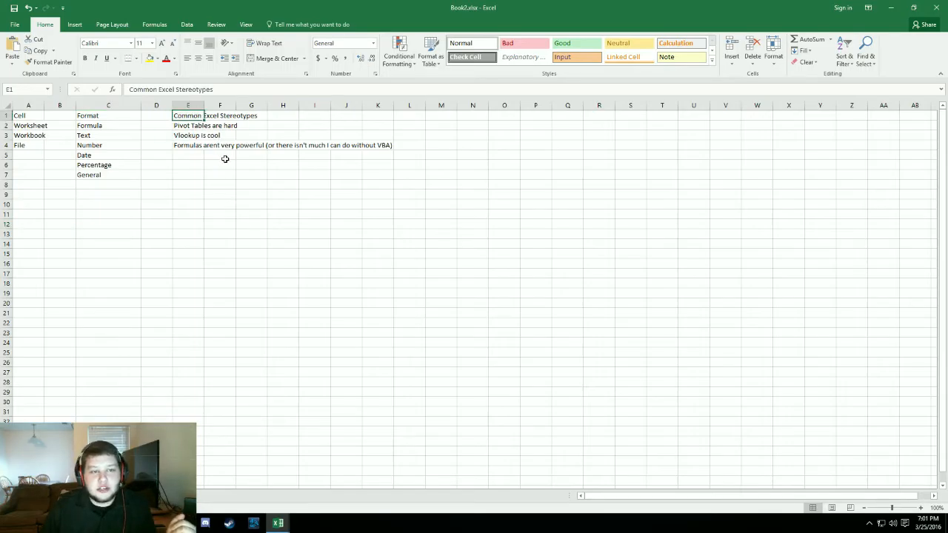
{"action": "left_click", "coordinate": [231, 206]}
{"action": "left_click", "coordinate": [166, 225]}
{"action": "left_click", "coordinate": [191, 264]}
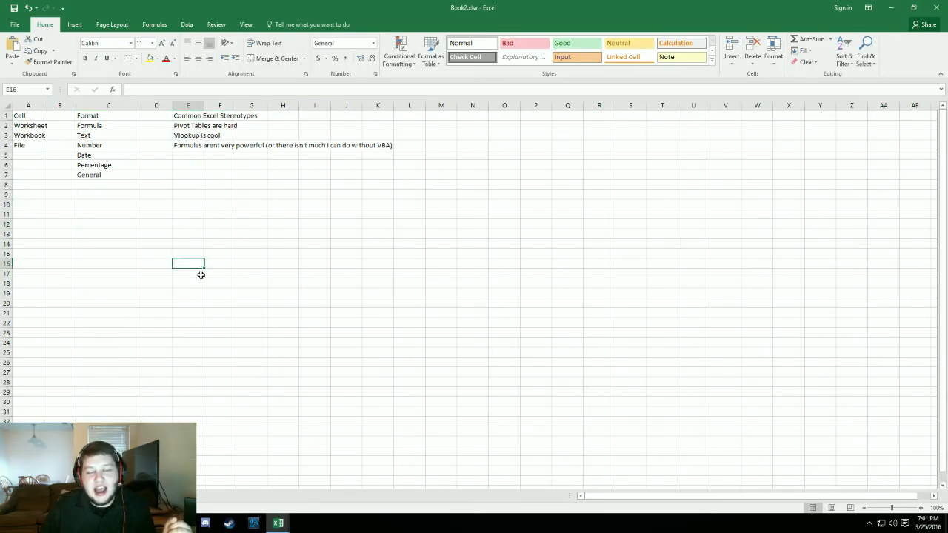
{"action": "left_click", "coordinate": [94, 206]}
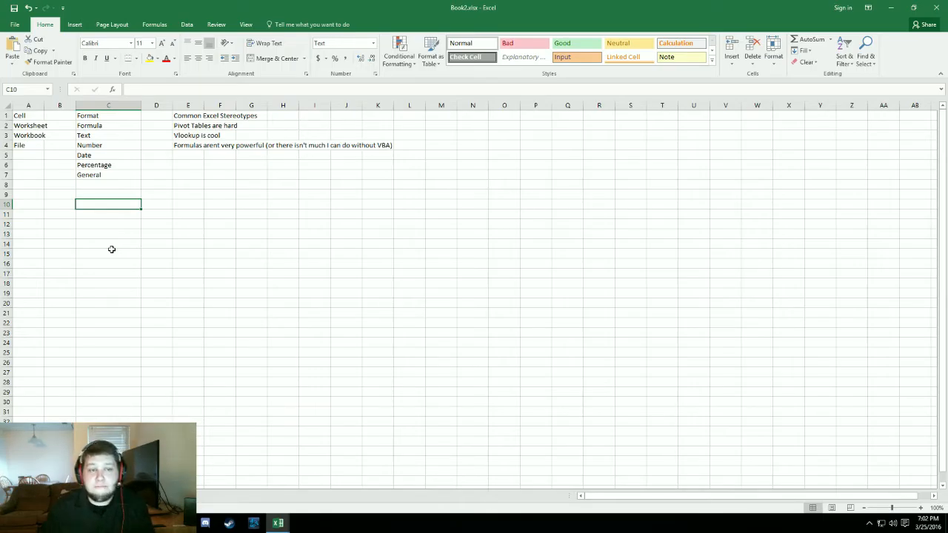
{"action": "left_click", "coordinate": [210, 233]}
{"action": "left_click", "coordinate": [338, 223]}
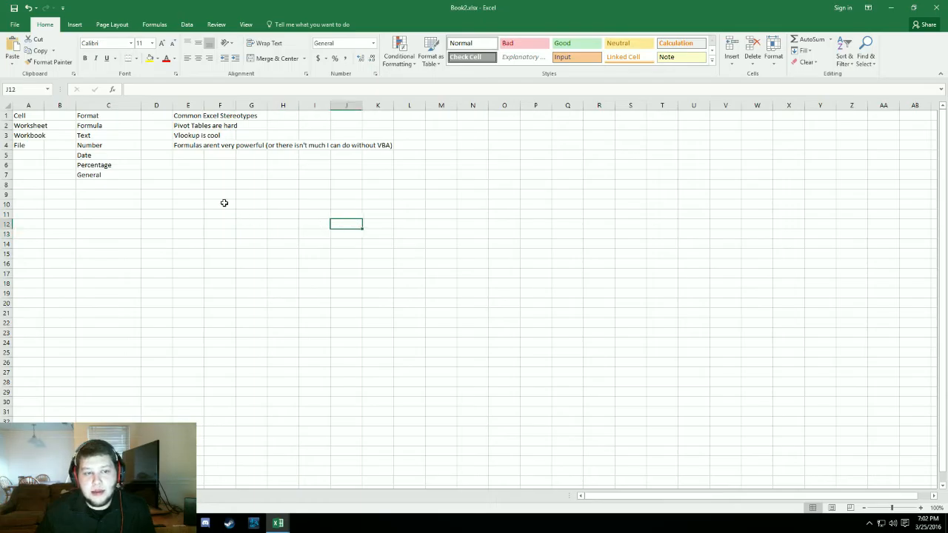
- Enter the heading Data in cell E9 and the numbers 1 to 5 below it in cells E10:E14
{"action": "left_click", "coordinate": [198, 194]}
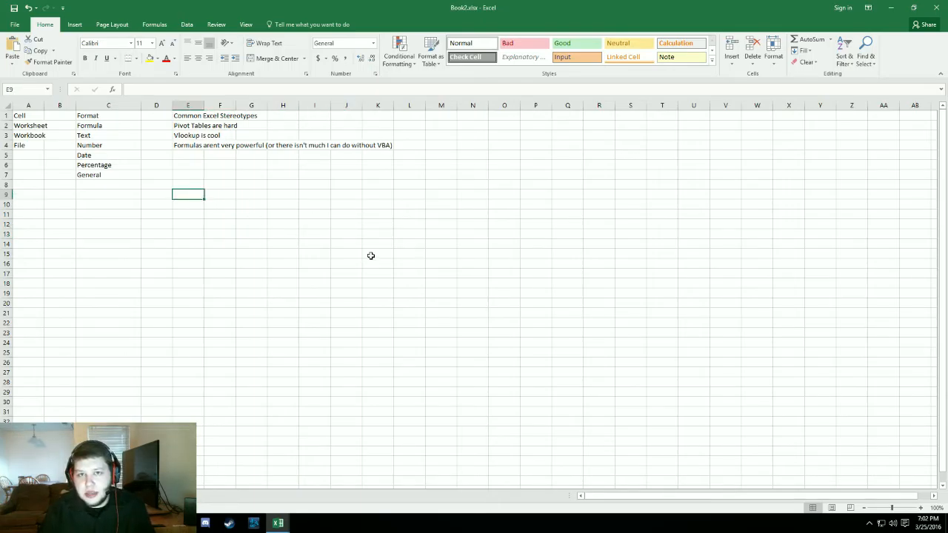
{"action": "type", "text": "Data"}
{"action": "key", "text": "Return"}
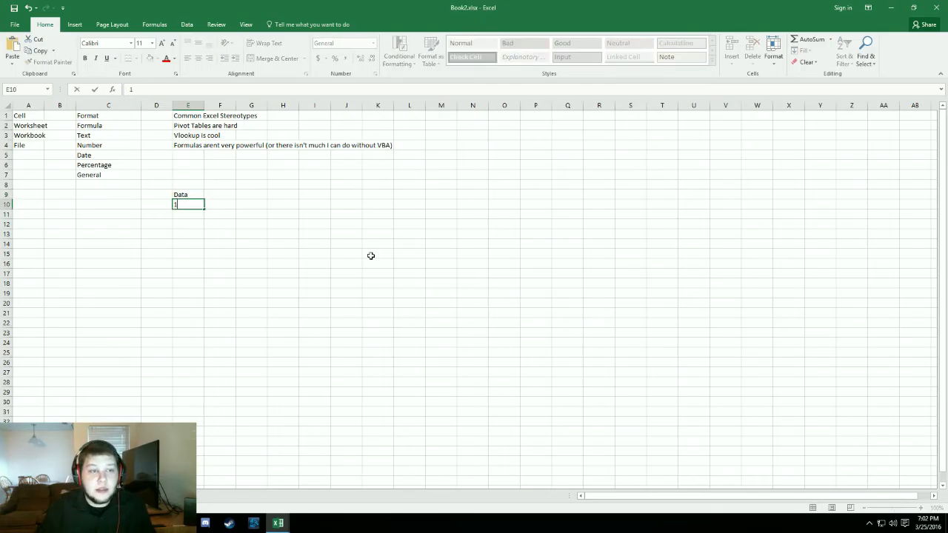
{"action": "type", "text": "1"}
{"action": "key", "text": "Return"}
{"action": "type", "text": "2"}
{"action": "key", "text": "Return"}
{"action": "type", "text": "3"}
{"action": "key", "text": "Return"}
{"action": "type", "text": "4 5"}
{"action": "key", "text": "Tab"}
- Change the heading in cell E9 to People and enter the heading Name in cell F9
{"action": "key", "text": "Up"}
{"action": "key", "text": "Up"}
{"action": "key", "text": "Up"}
{"action": "key", "text": "Up"}
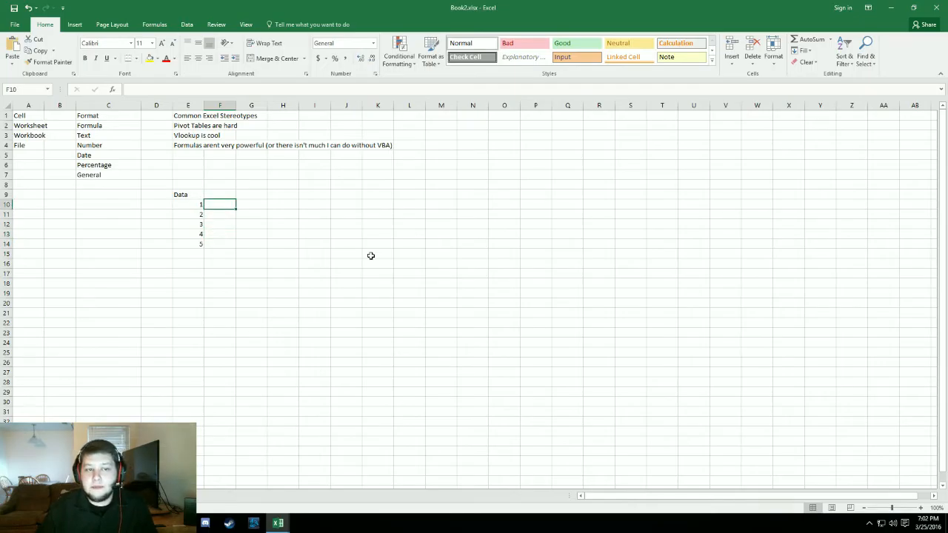
{"action": "key", "text": "Left"}
{"action": "key", "text": "Up"}
{"action": "type", "text": "People"}
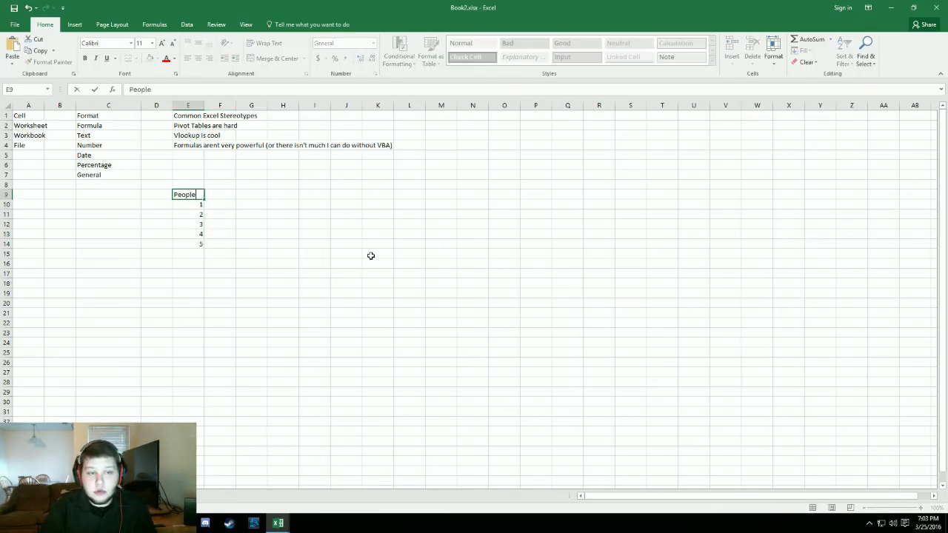
{"action": "key", "text": "Return"}
{"action": "key", "text": "Up"}
{"action": "key", "text": "Right"}
{"action": "type", "text": "Name"}
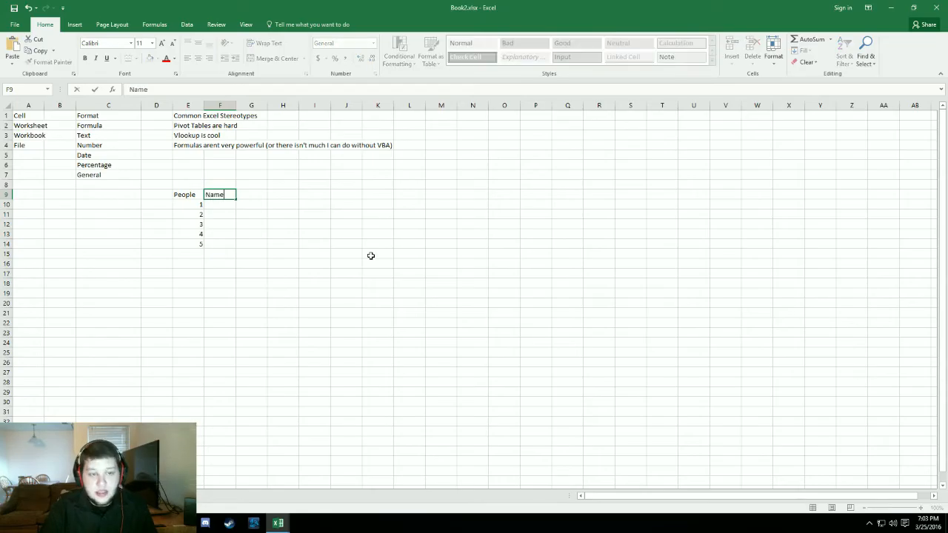
{"action": "key", "text": "Return"}
- Enter first names for people 1 and 2 in cells F10 and F11, correcting the spelling of the second name
{"action": "type", "text": "Matt"}
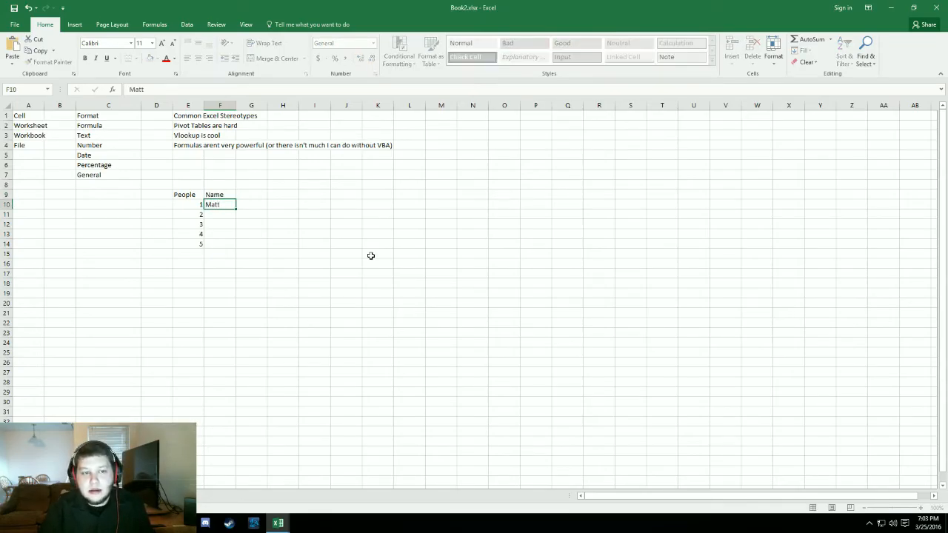
{"action": "key", "text": "Return"}
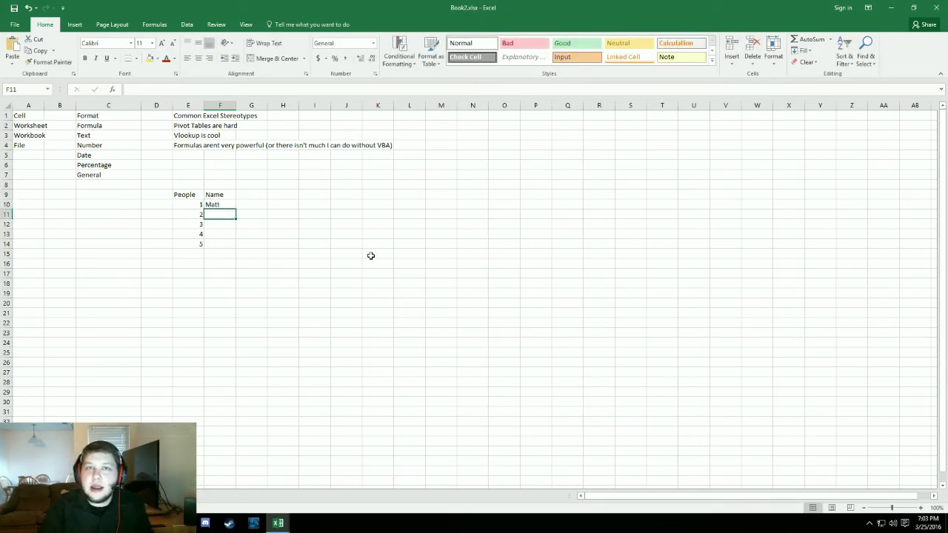
{"action": "type", "text": "Goer"}
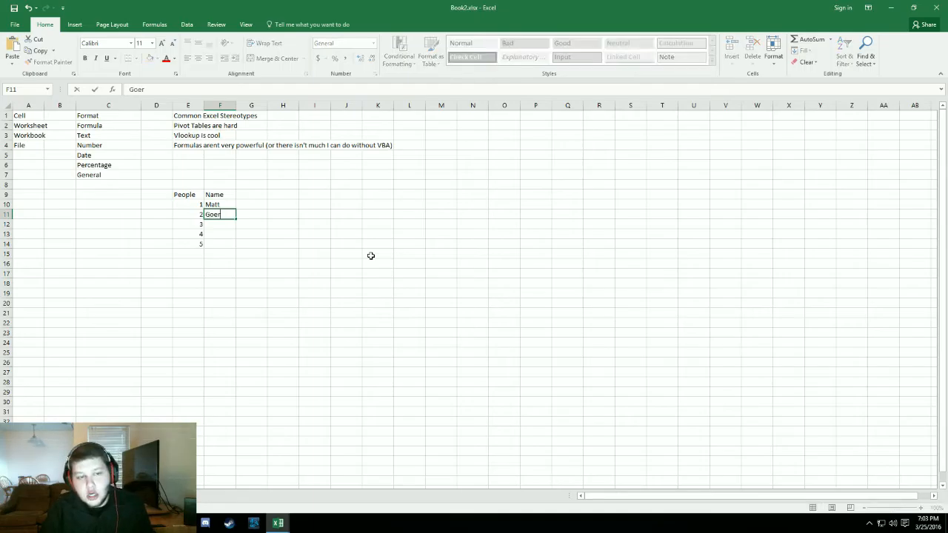
{"action": "key", "text": "BackSpace"}
{"action": "key", "text": "BackSpace"}
{"action": "key", "text": "BackSpace"}
{"action": "type", "text": "eor"}
{"action": "type", "text": "g"}
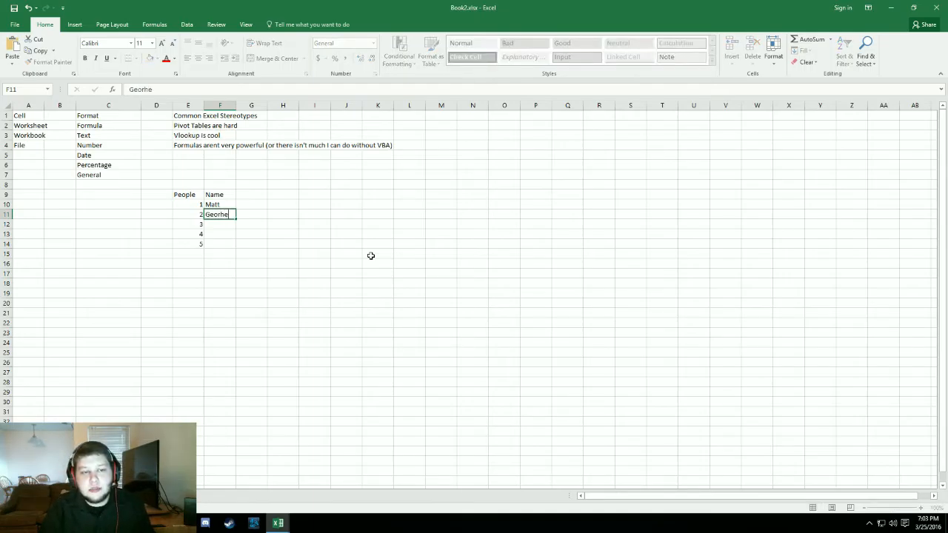
{"action": "key", "text": "Return"}
{"action": "key", "text": "Up"}
{"action": "type", "text": "Geor"}
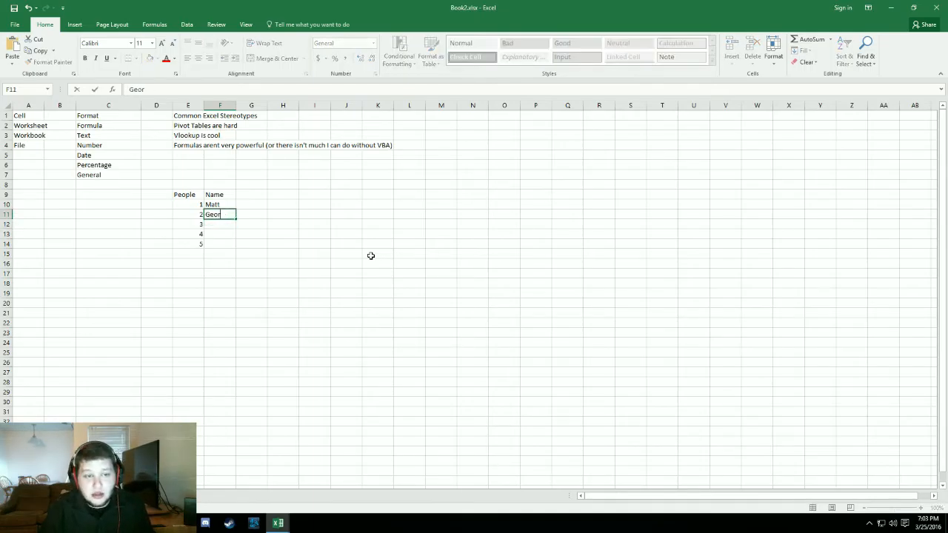
{"action": "type", "text": "ge"}
{"action": "key", "text": "Return"}
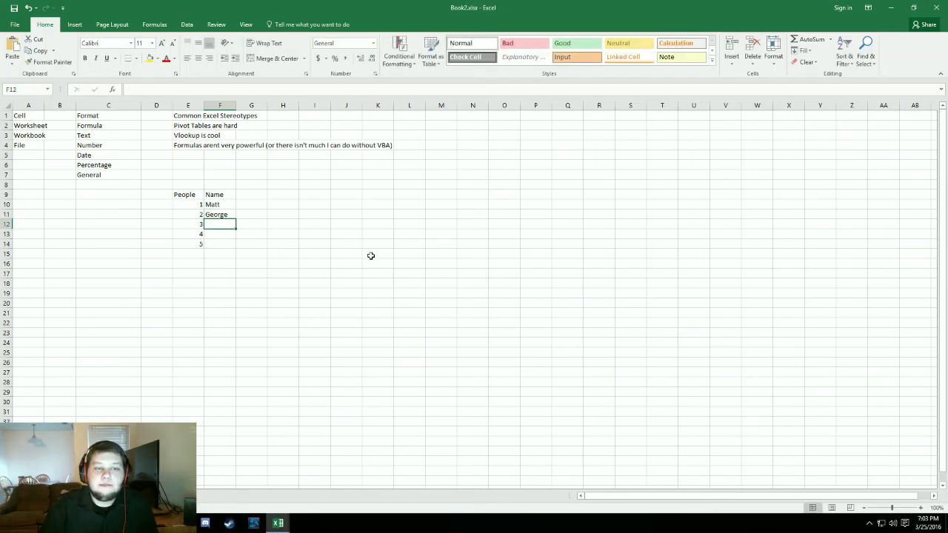
- Enter first names for people 3 to 5 in cells F12:F14
{"action": "type", "text": "Nancy"}
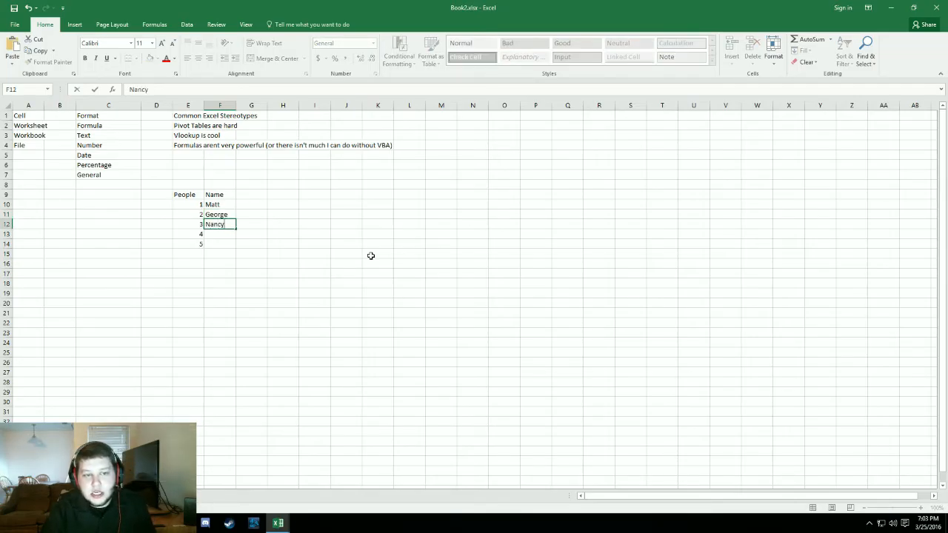
{"action": "key", "text": "Return"}
{"action": "type", "text": "Bob"}
{"action": "key", "text": "Return"}
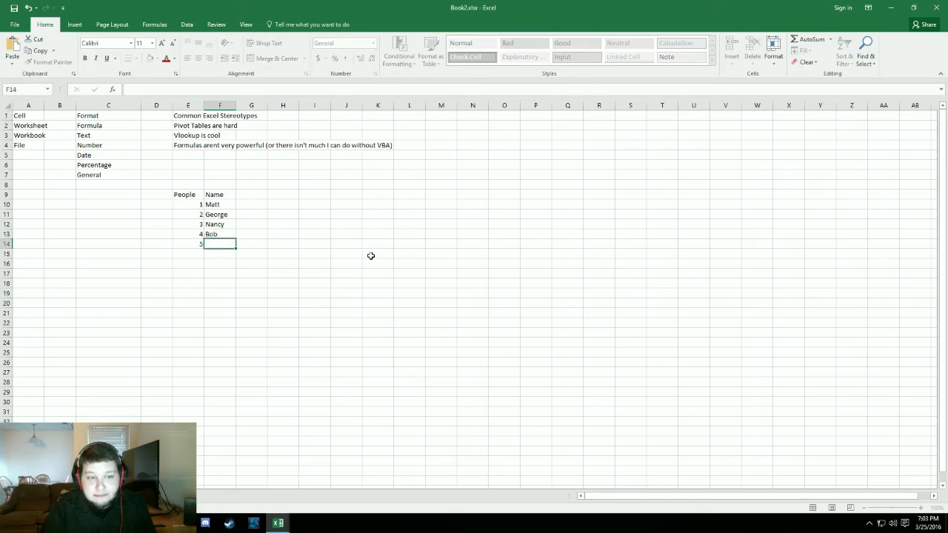
{"action": "type", "text": "Janet"}
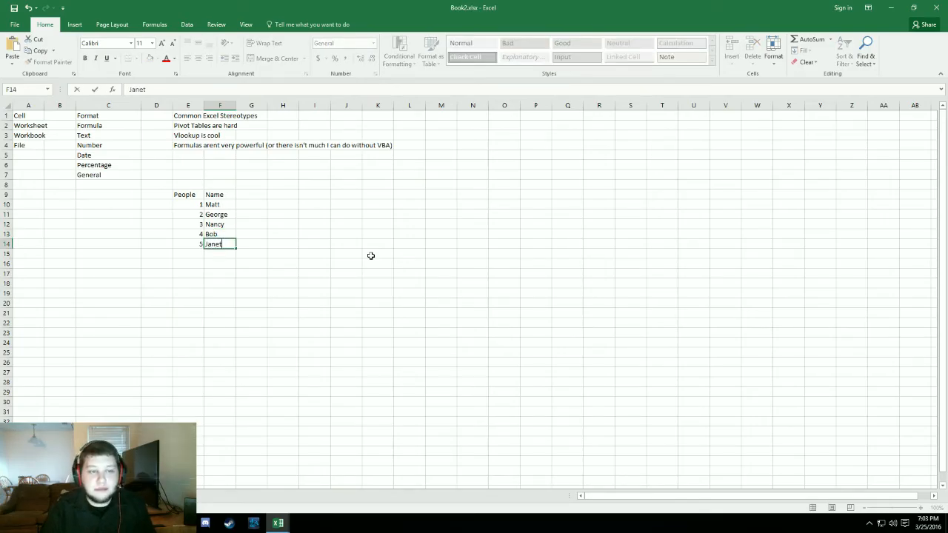
{"action": "key", "text": "Return"}
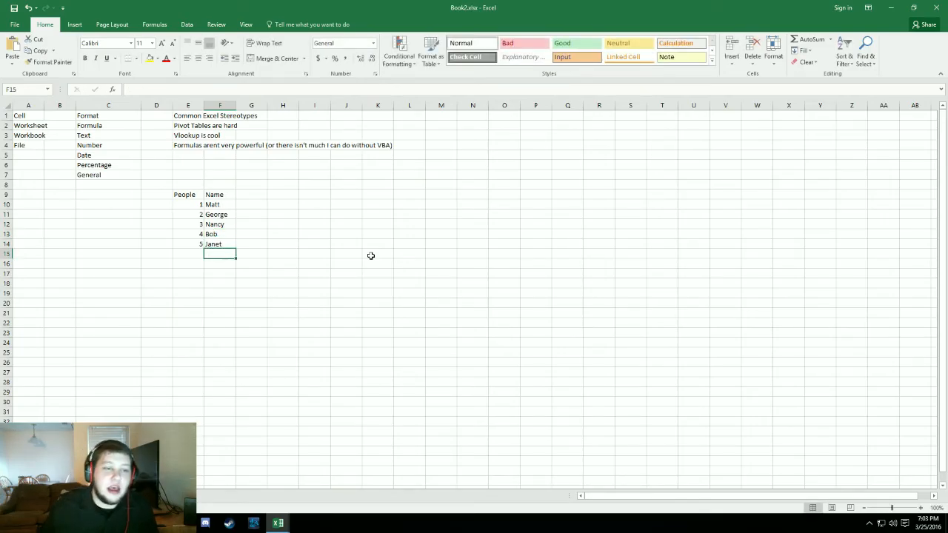
{"action": "left_click", "coordinate": [264, 199]}
{"action": "left_click", "coordinate": [442, 277]}
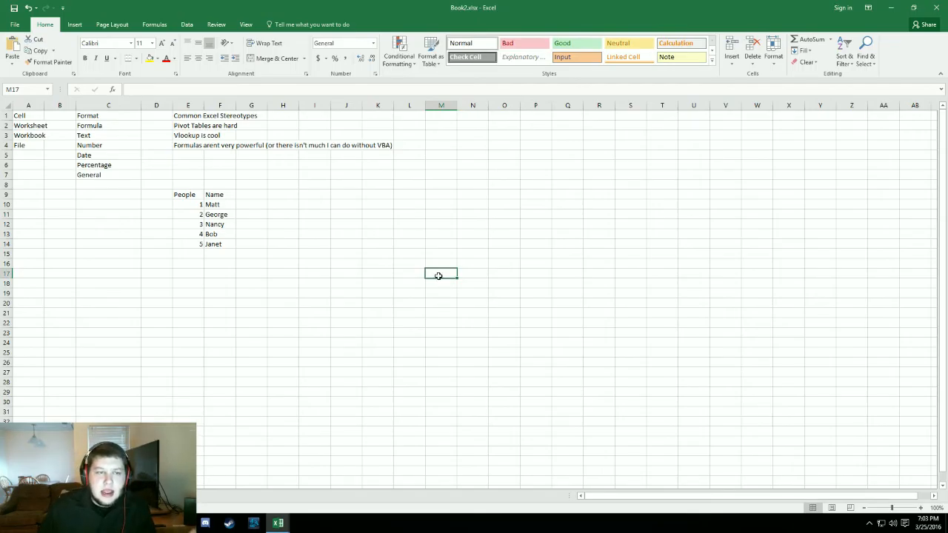
{"action": "left_click", "coordinate": [375, 224]}
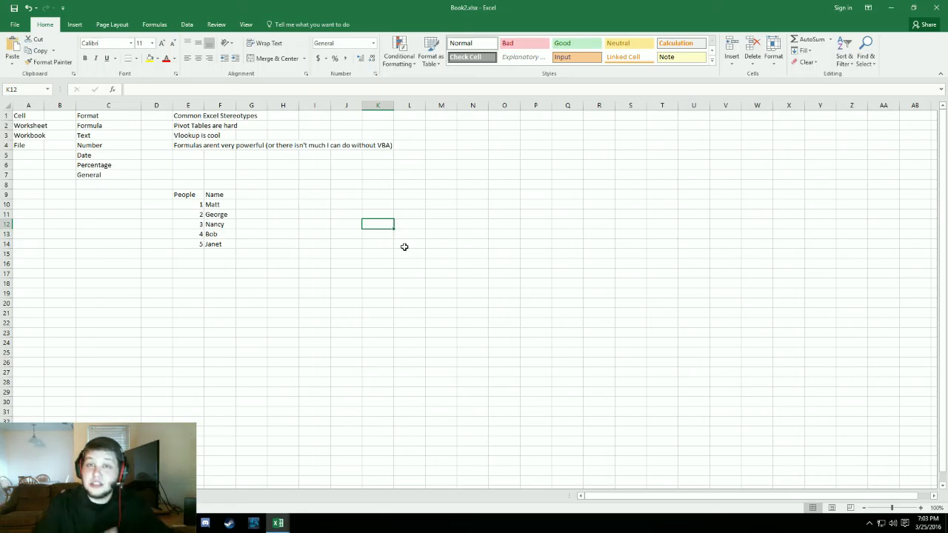
{"action": "type", "text": "=vlo"}
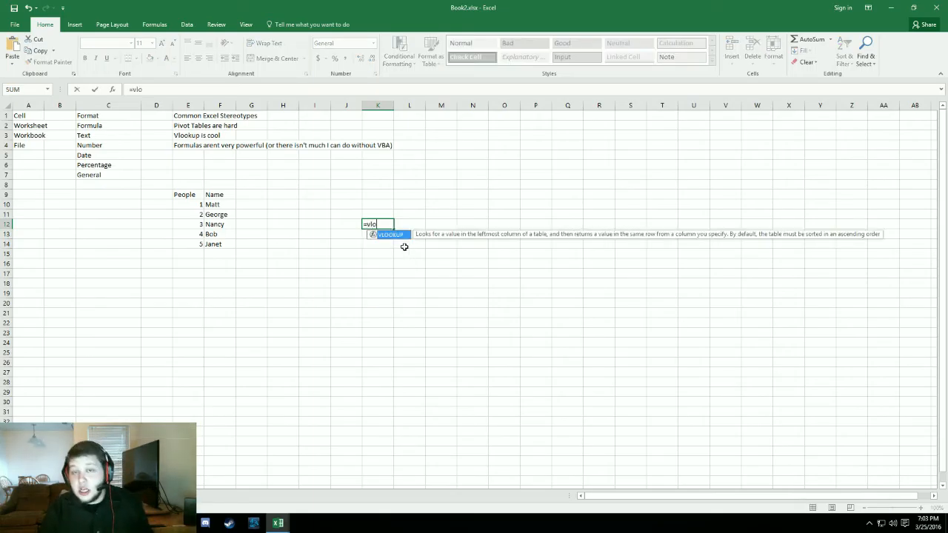
{"action": "key", "text": "Tab"}
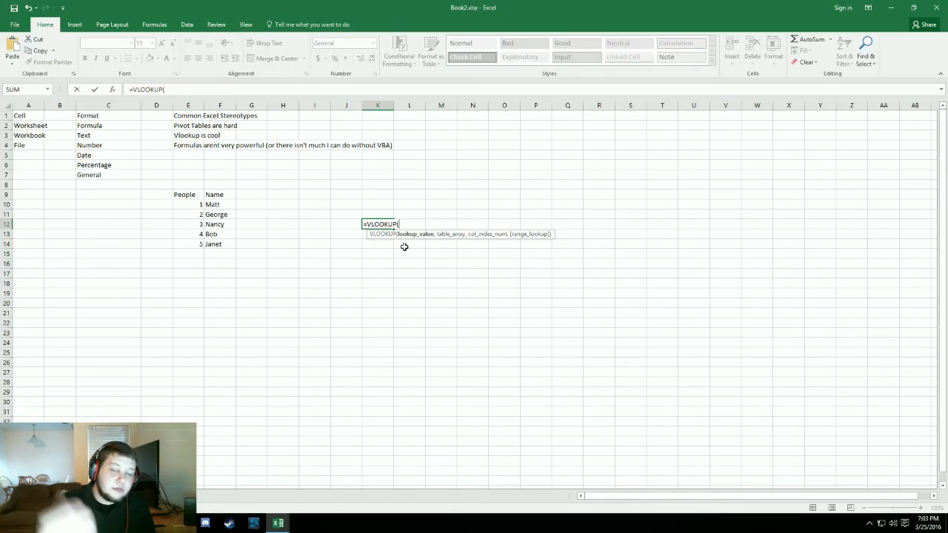
{"action": "key", "text": "BackSpace"}
{"action": "key", "text": "BackSpace"}
{"action": "key", "text": "BackSpace"}
{"action": "key", "text": "BackSpace"}
{"action": "key", "text": "Escape"}
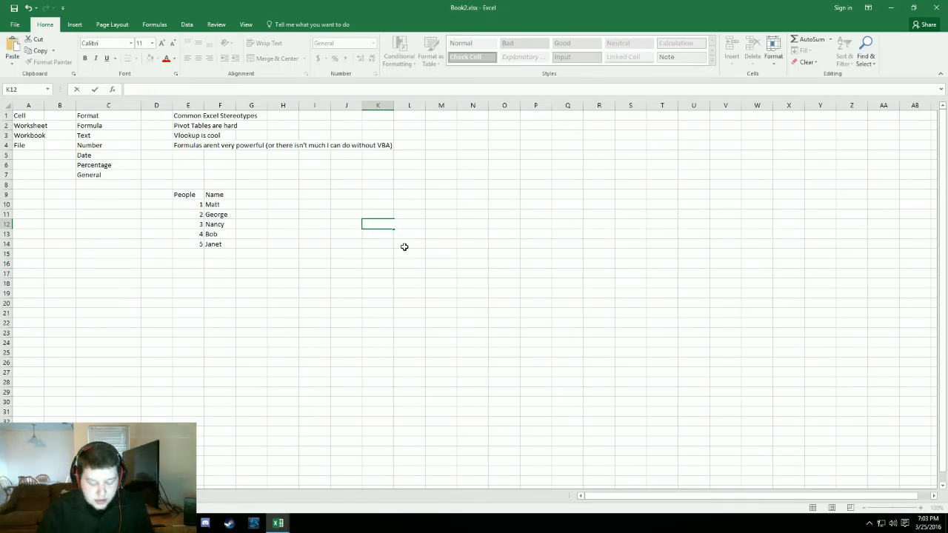
- Begin a VLOOKUP formula in cell K12 with 3 as the lookup value
{"action": "type", "text": "="}
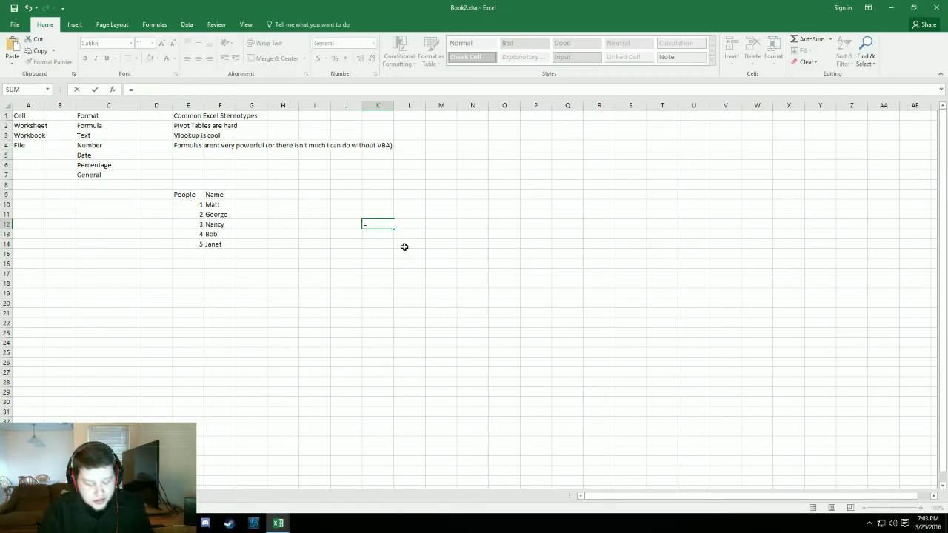
{"action": "type", "text": "v"}
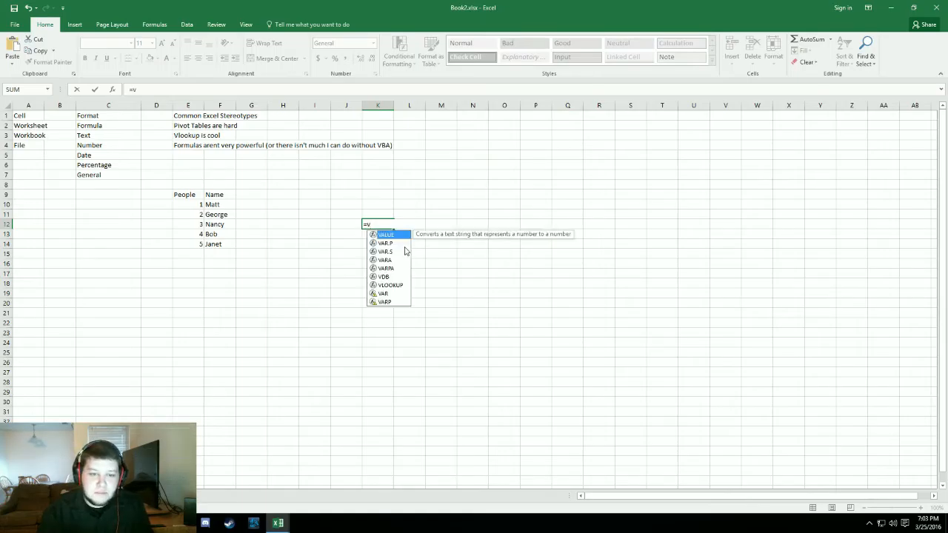
{"action": "key", "text": "Down"}
{"action": "key", "text": "Down"}
{"action": "key", "text": "Down"}
{"action": "key", "text": "Down"}
{"action": "key", "text": "Down"}
{"action": "key", "text": "Down"}
{"action": "key", "text": "Down"}
{"action": "key", "text": "Down"}
{"action": "key", "text": "Down"}
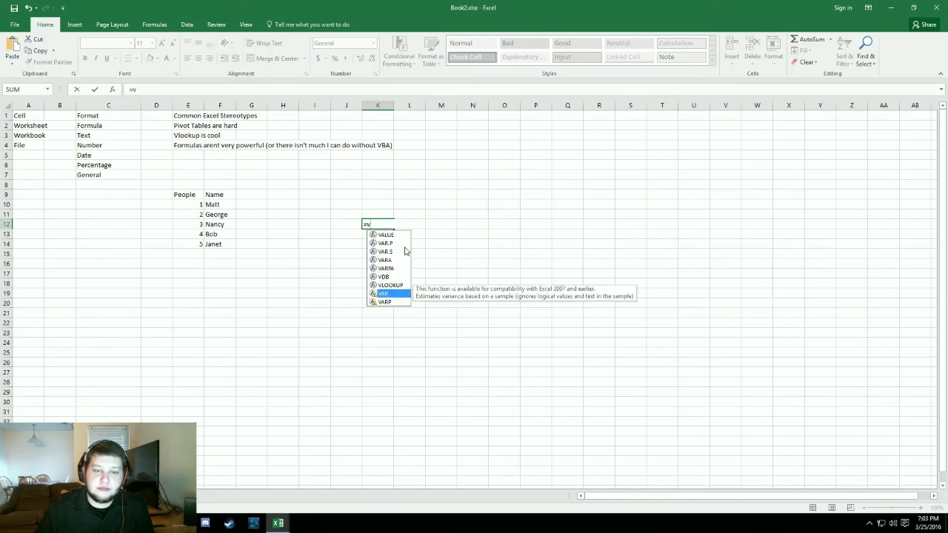
{"action": "key", "text": "Up"}
{"action": "key", "text": "Up"}
{"action": "key", "text": "Up"}
{"action": "key", "text": "Up"}
{"action": "key", "text": "Up"}
{"action": "key", "text": "Up"}
{"action": "key", "text": "Up"}
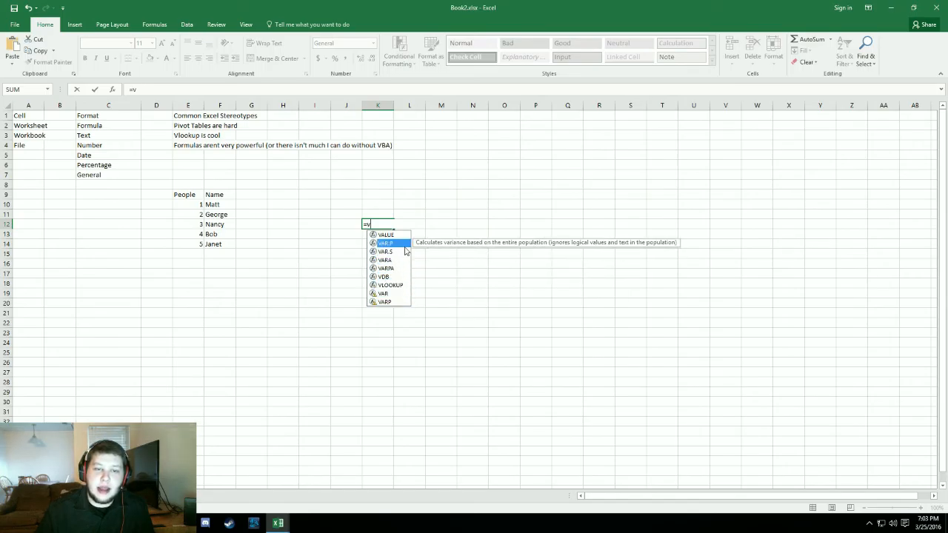
{"action": "key", "text": "Down"}
{"action": "key", "text": "Down"}
{"action": "key", "text": "Down"}
{"action": "key", "text": "Down"}
{"action": "key", "text": "Up"}
{"action": "key", "text": "Up"}
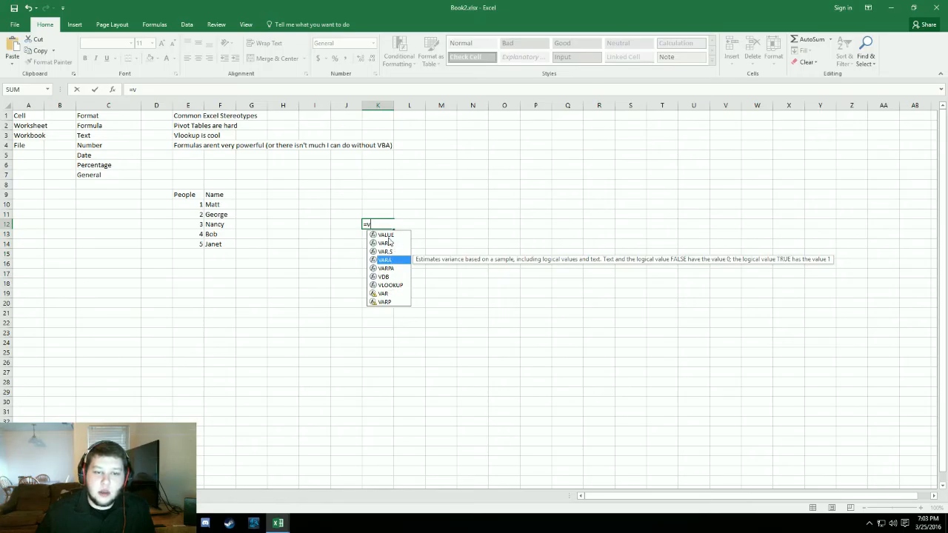
{"action": "key", "text": "Down"}
{"action": "key", "text": "Down"}
{"action": "key", "text": "Down"}
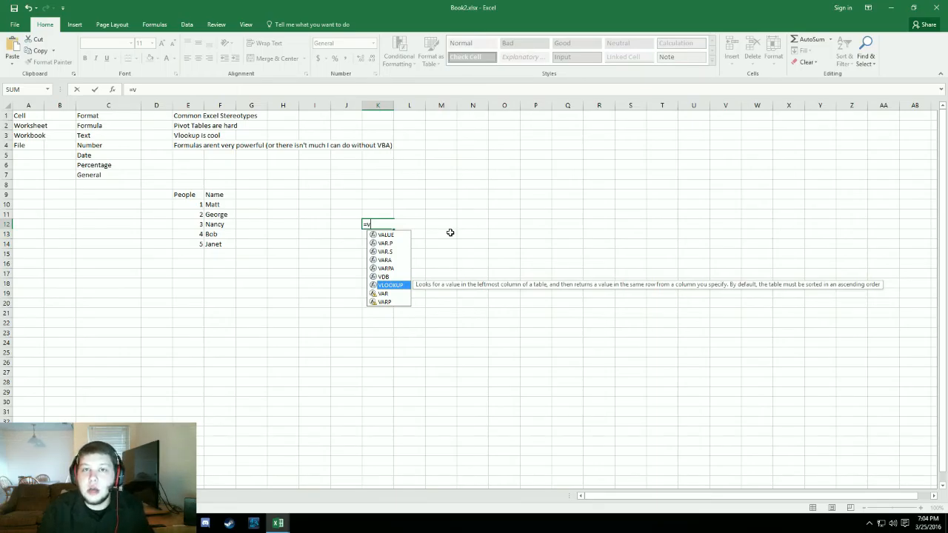
{"action": "key", "text": "Tab"}
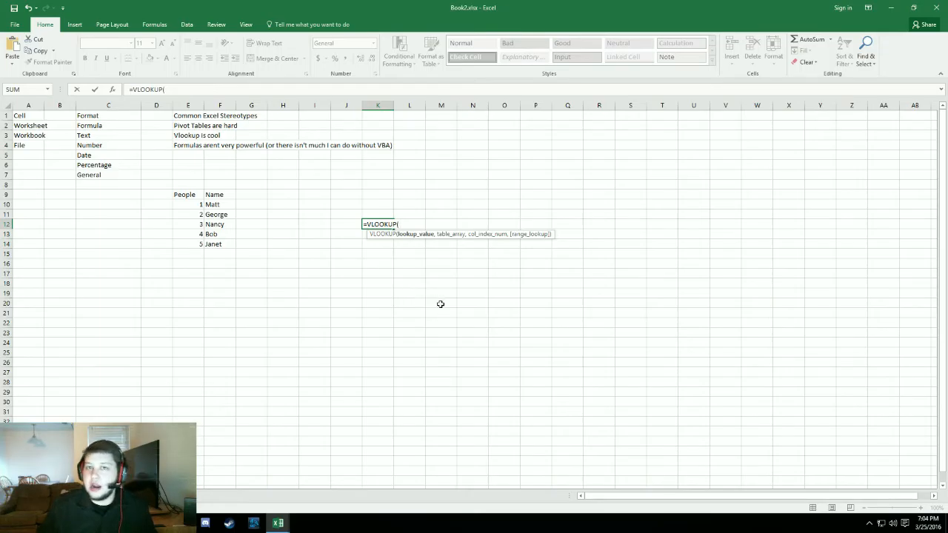
{"action": "type", "text": "3,"}
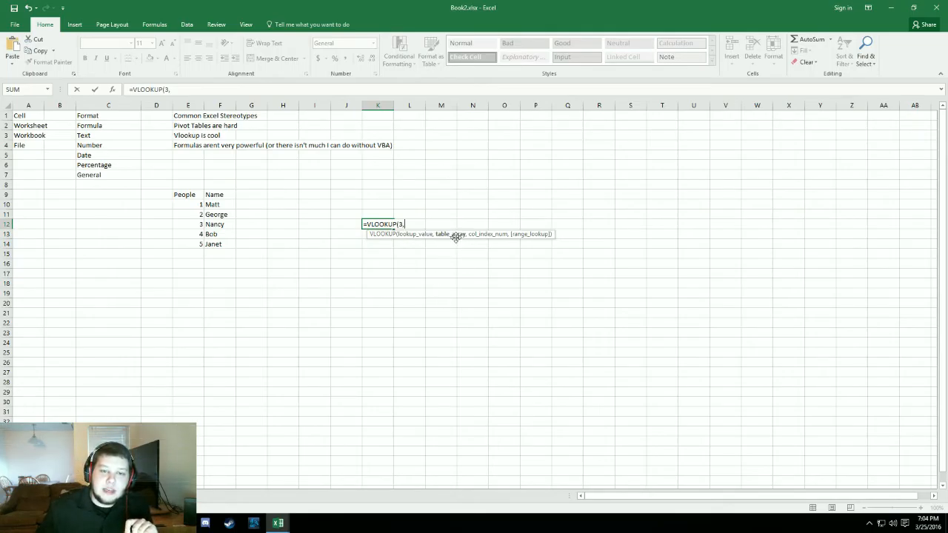
{"action": "left_click_drag", "start_coordinate": [191, 205], "coordinate": [226, 245]}
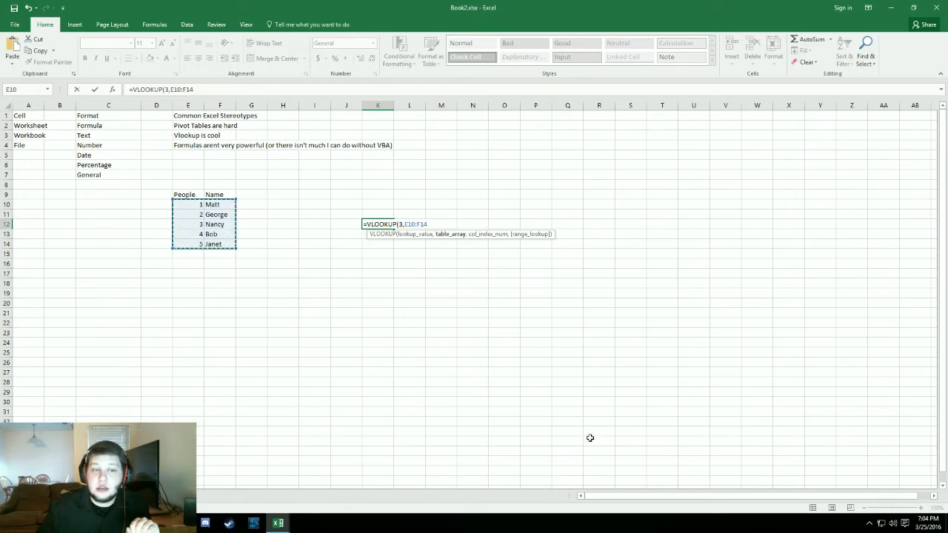
{"action": "key", "text": "BackSpace"}
{"action": "key", "text": "BackSpace"}
{"action": "key", "text": "BackSpace"}
{"action": "key", "text": "BackSpace"}
{"action": "key", "text": "BackSpace"}
{"action": "key", "text": "BackSpace"}
{"action": "key", "text": "BackSpace"}
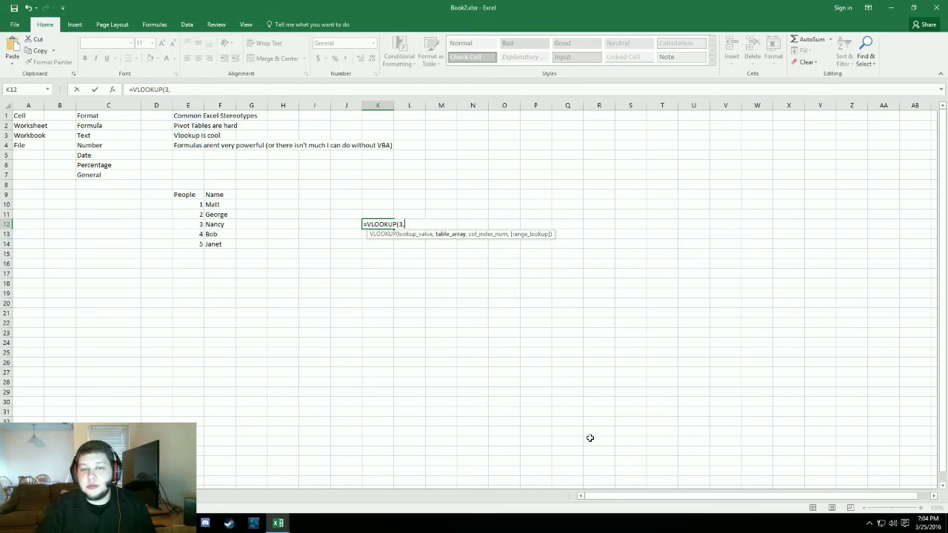
- Set the VLOOKUP formula's table array to E10:F14 and its column index number to 2
{"action": "type", "text": "E"}
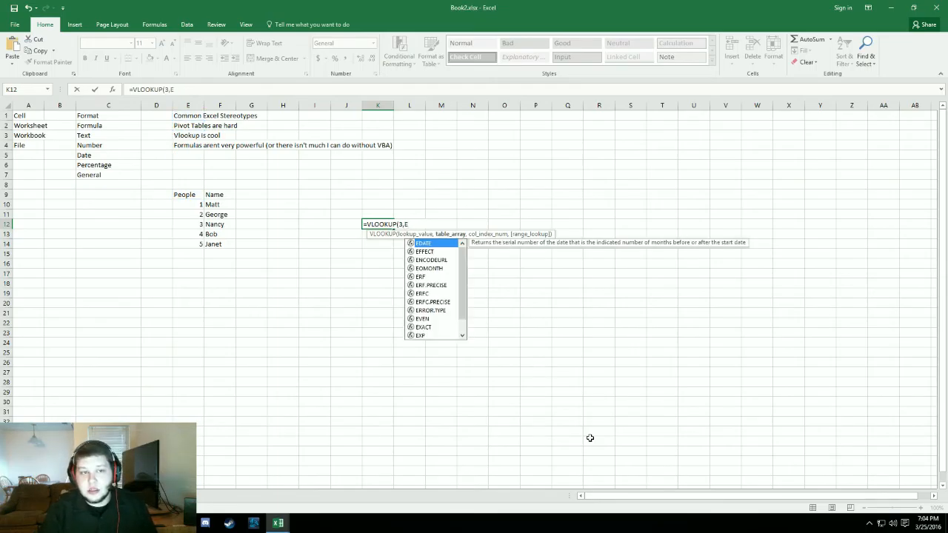
{"action": "type", "text": "19"}
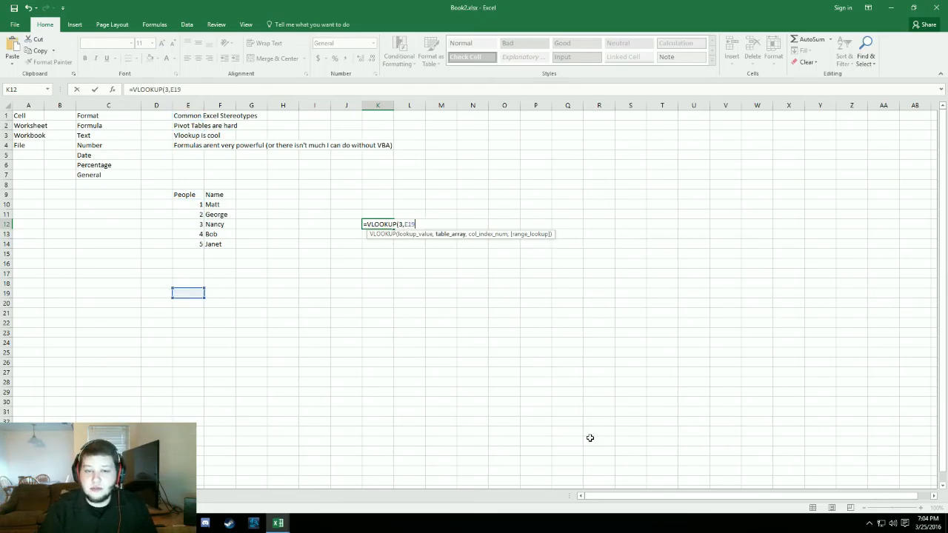
{"action": "key", "text": "BackSpace"}
{"action": "type", "text": "0"}
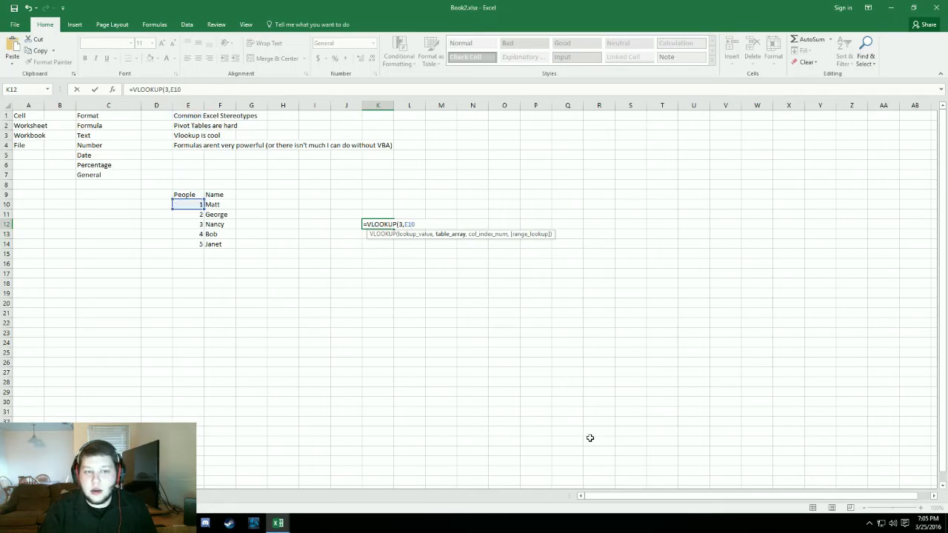
{"action": "type", "text": ":"}
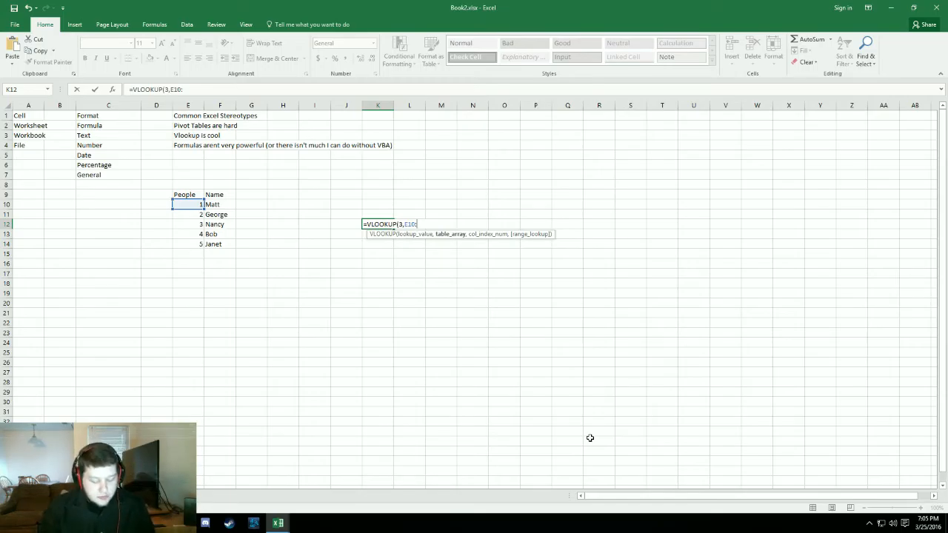
{"action": "type", "text": "F"}
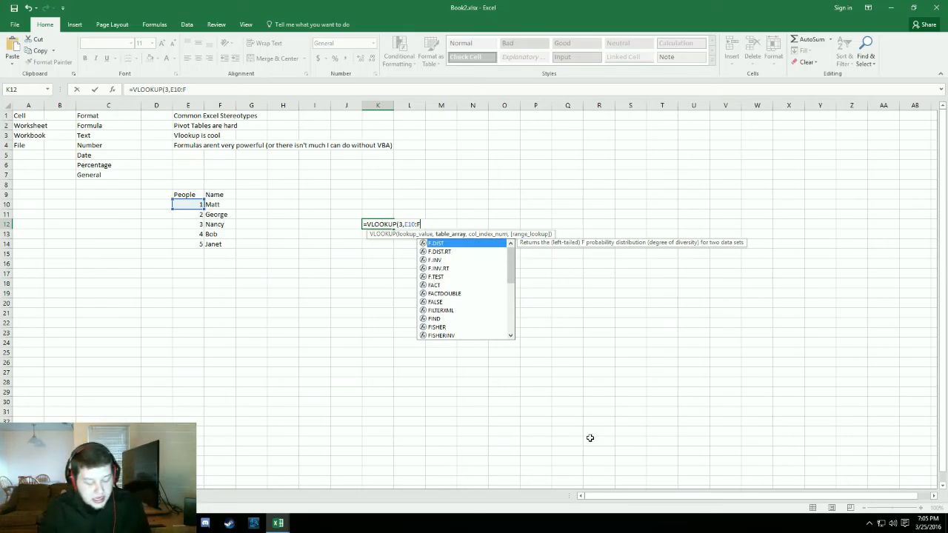
{"action": "type", "text": "14"}
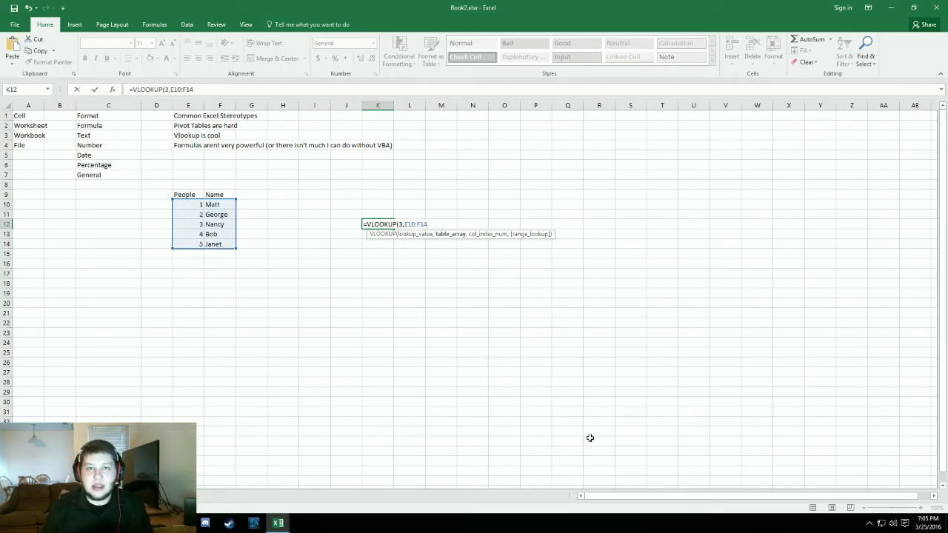
{"action": "type", "text": ","}
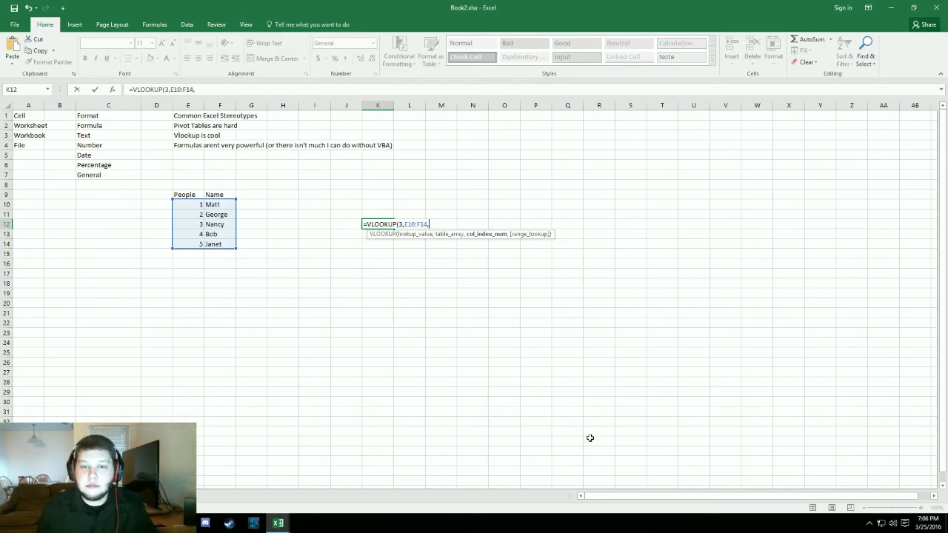
{"action": "type", "text": "2"}
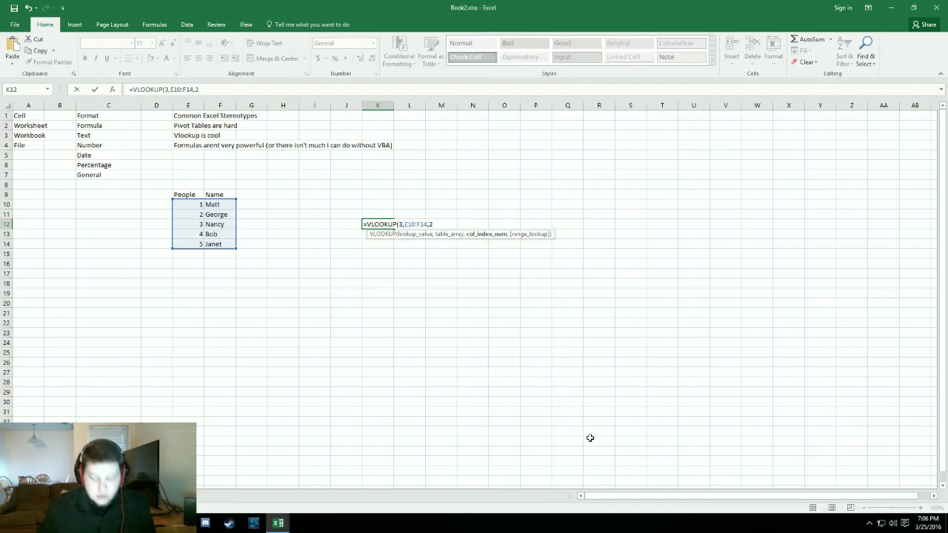
{"action": "type", "text": ","}
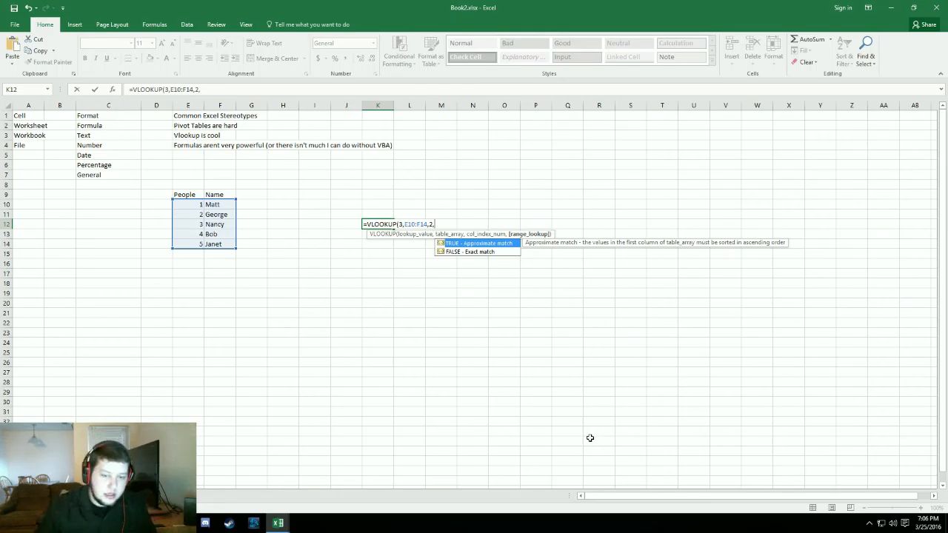
- Try to finish the VLOOKUP formula in cell K12 with FALSE (exact match) as the range lookup
{"action": "key", "text": "Down"}
{"action": "key", "text": "Tab"}
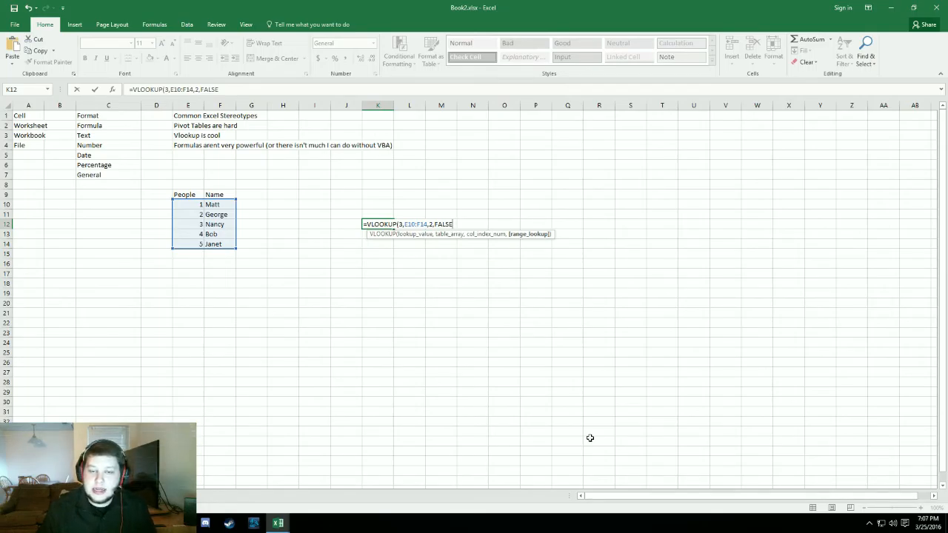
{"action": "key", "text": "BackSpace"}
{"action": "key", "text": "BackSpace"}
{"action": "key", "text": "BackSpace"}
{"action": "key", "text": "BackSpace"}
{"action": "key", "text": "BackSpace"}
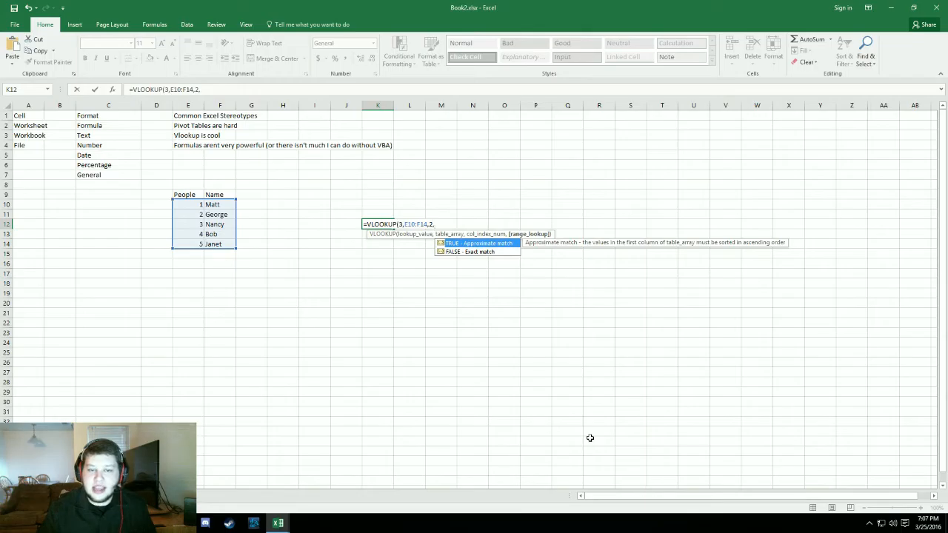
{"action": "key", "text": "Down"}
{"action": "key", "text": "Return"}
{"action": "key", "text": "Up"}
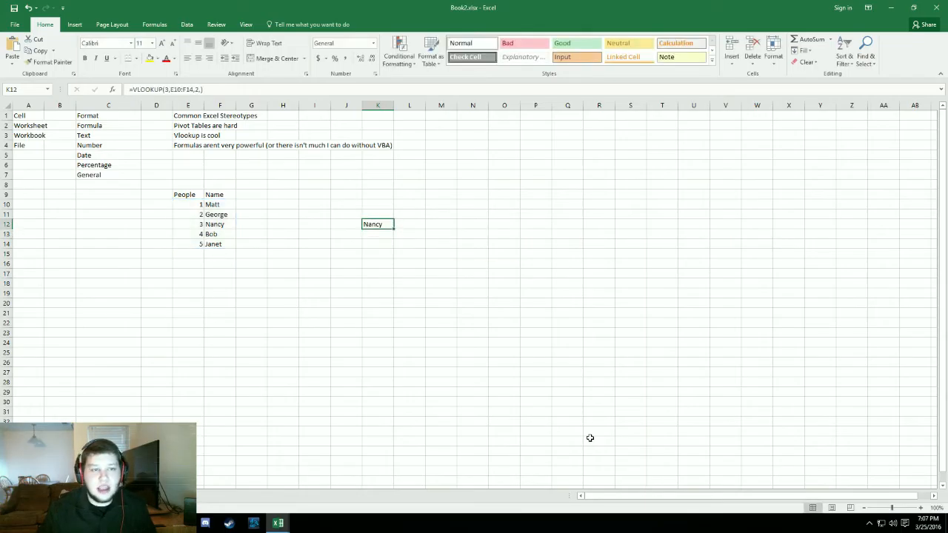
- Edit the formula in cell K12 so that its range lookup is FALSE, giving =VLOOKUP(3,E10:F14,2,FALSE)
{"action": "left_click", "coordinate": [200, 89]}
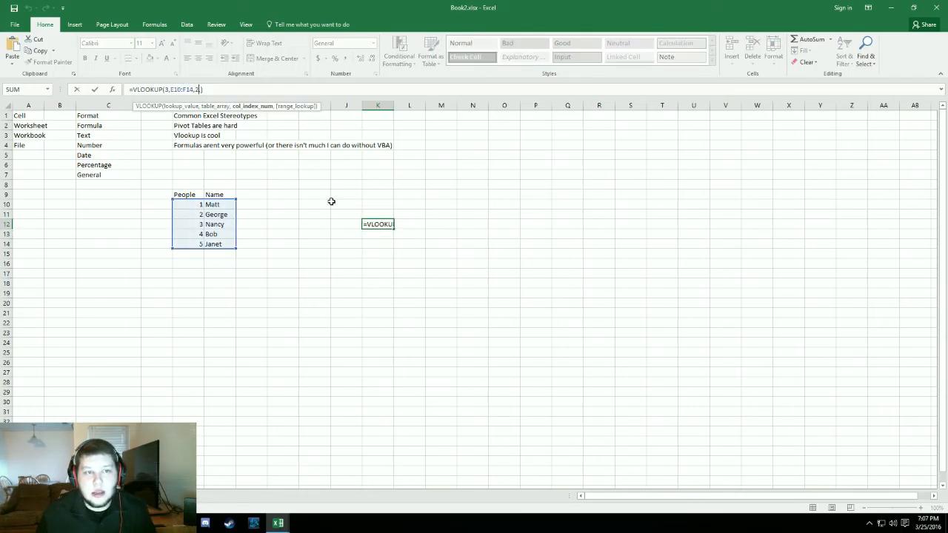
{"action": "double_click", "coordinate": [388, 229]}
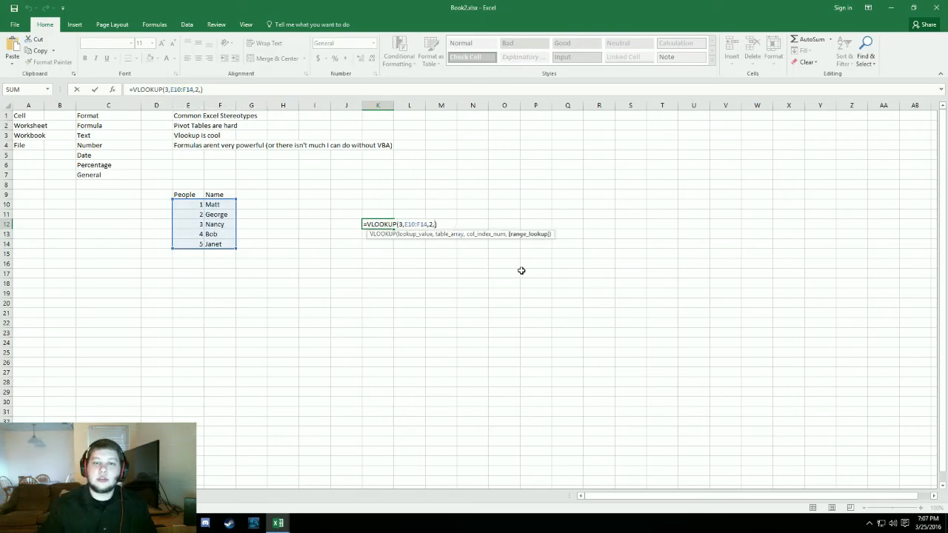
{"action": "key", "text": "BackSpace"}
{"action": "key", "text": "BackSpace"}
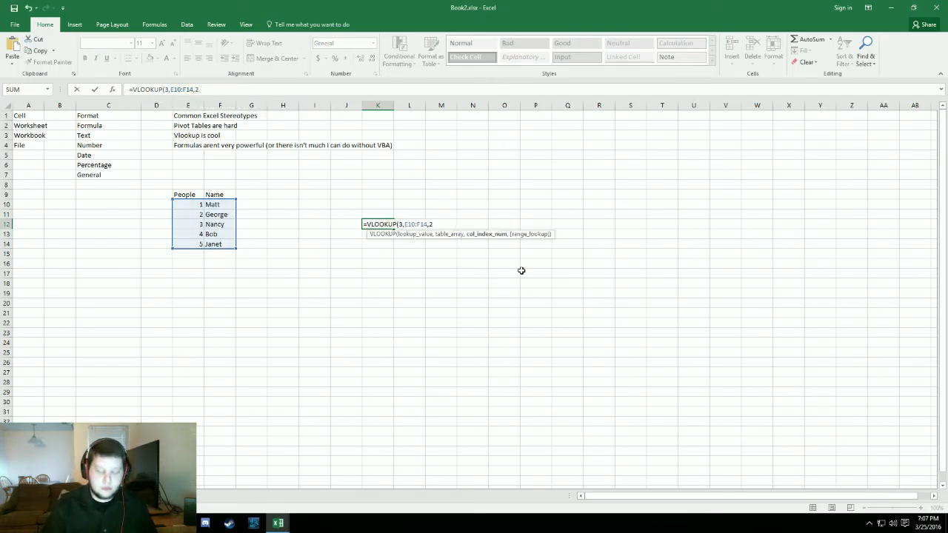
{"action": "type", "text": ","}
{"action": "key", "text": "Down"}
{"action": "key", "text": "Tab"}
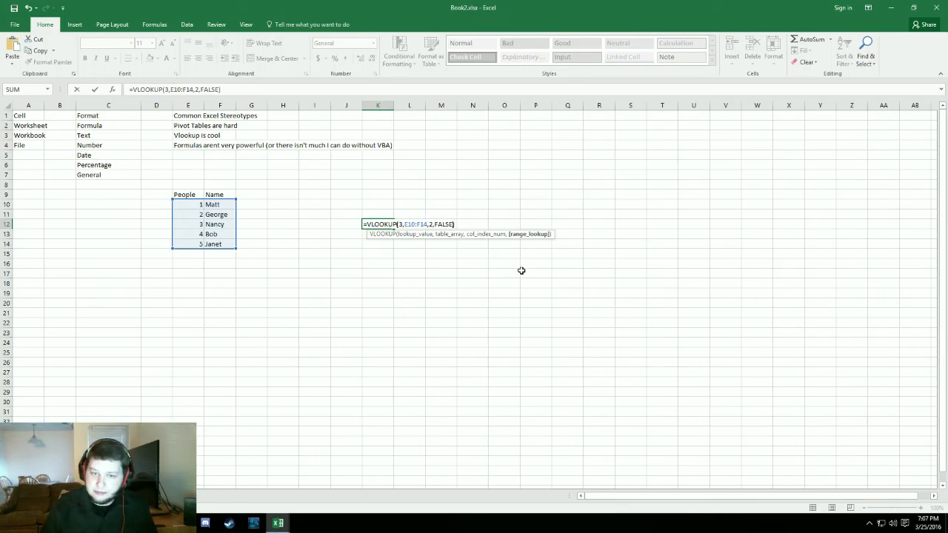
{"action": "key", "text": "Return"}
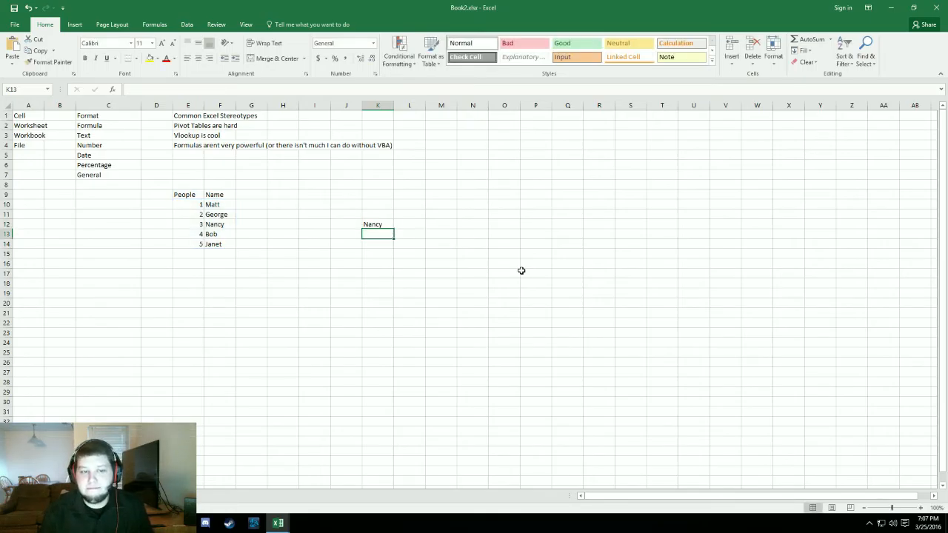
{"action": "key", "text": "Up"}
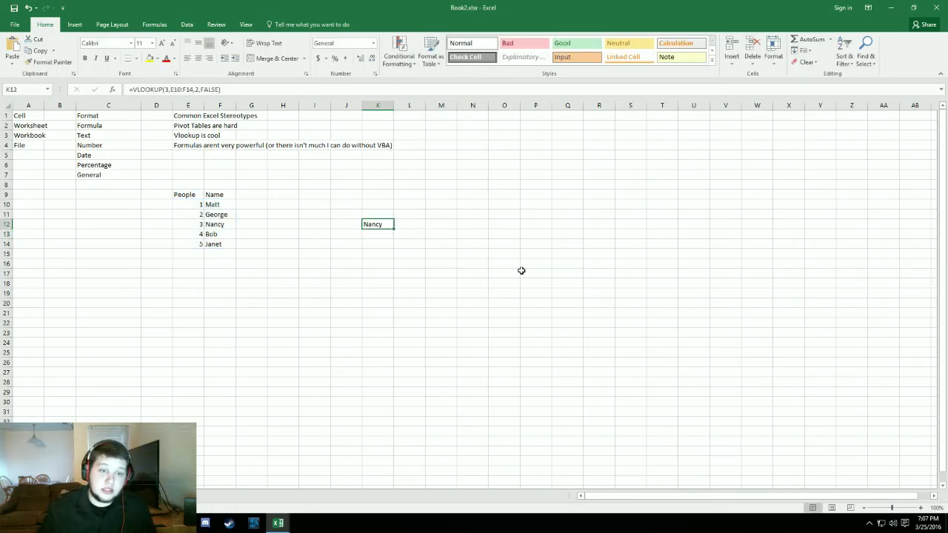
{"action": "left_click", "coordinate": [341, 242]}
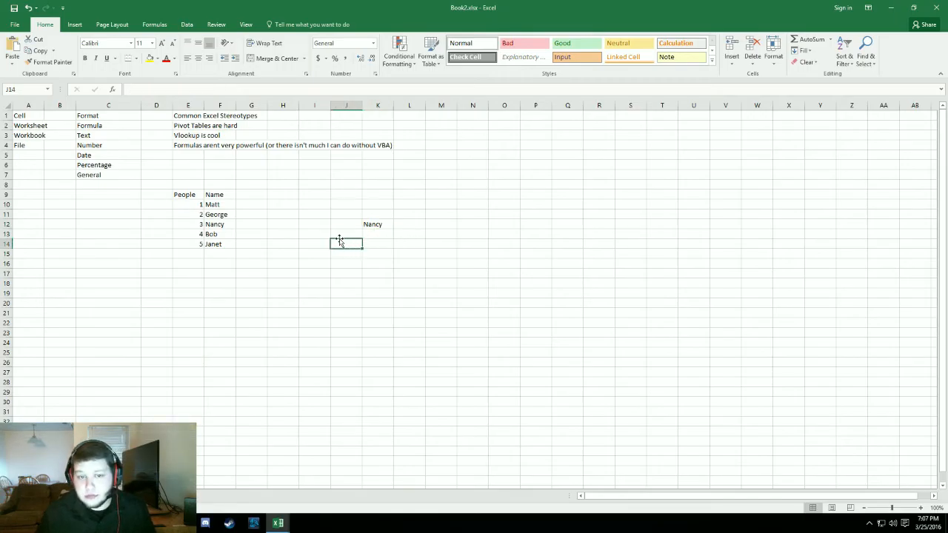
{"action": "left_click", "coordinate": [371, 224]}
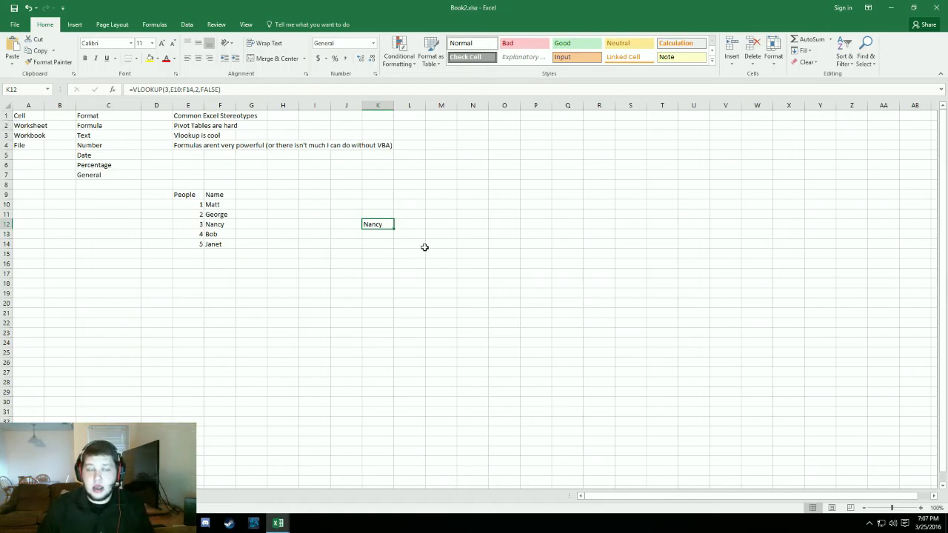
{"action": "left_click", "coordinate": [372, 237]}
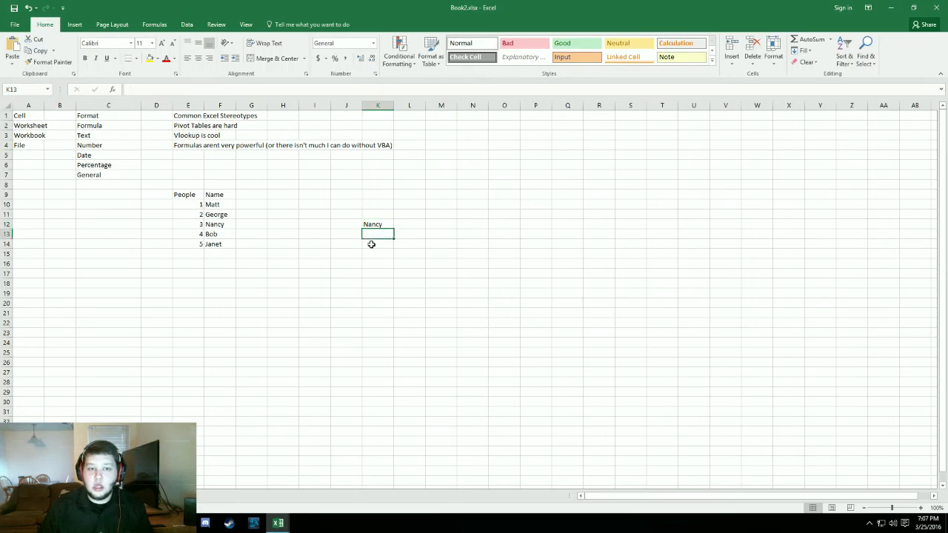
{"action": "left_click", "coordinate": [373, 243]}
{"action": "left_click", "coordinate": [377, 226]}
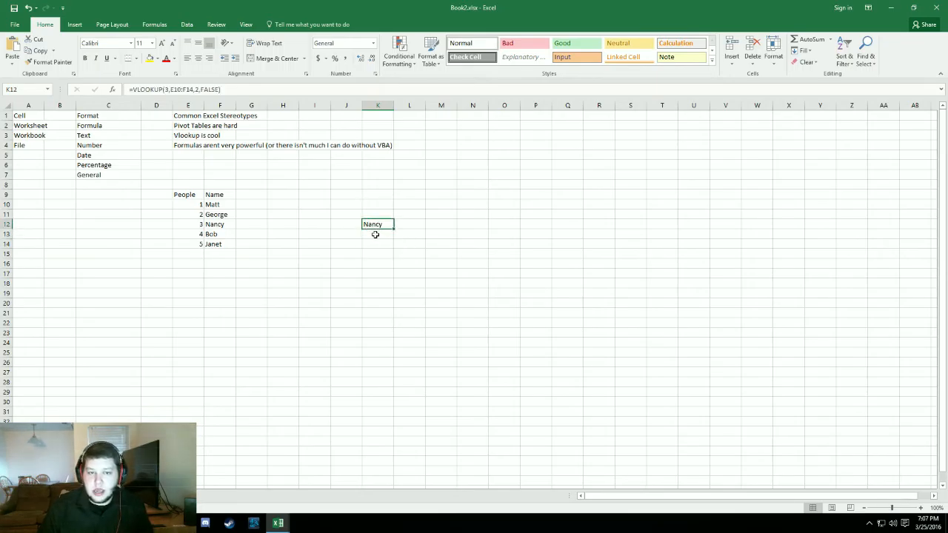
- Begin an INDEX formula in cell K13 with the People/Name table E10:F14 as its array
{"action": "left_click", "coordinate": [376, 234]}
{"action": "type", "text": "="}
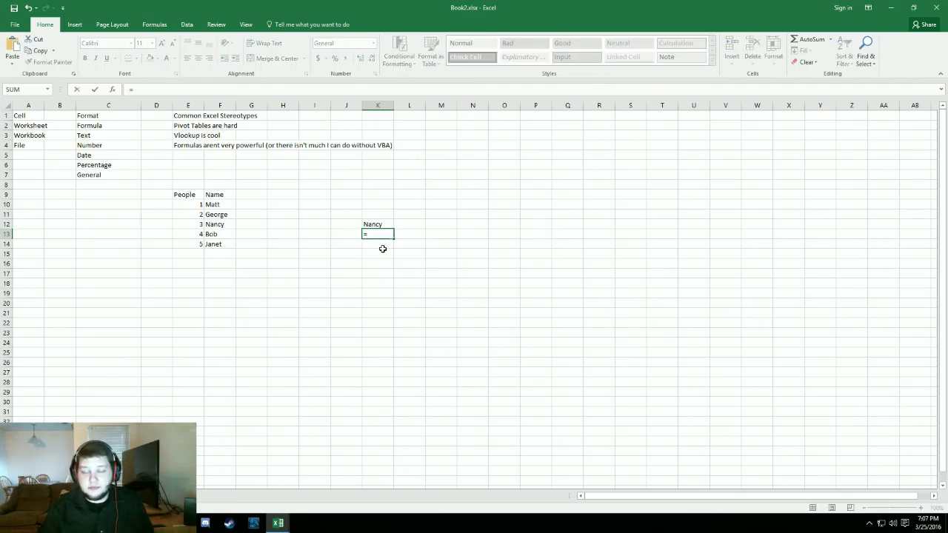
{"action": "type", "text": "mat"}
{"action": "key", "text": "BackSpace"}
{"action": "key", "text": "BackSpace"}
{"action": "key", "text": "BackSpace"}
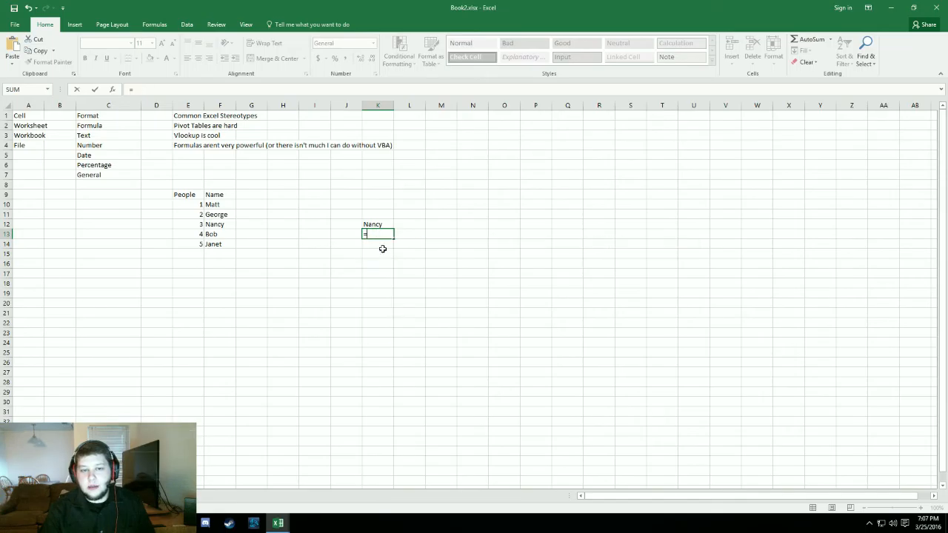
{"action": "type", "text": "ind"}
{"action": "key", "text": "Tab"}
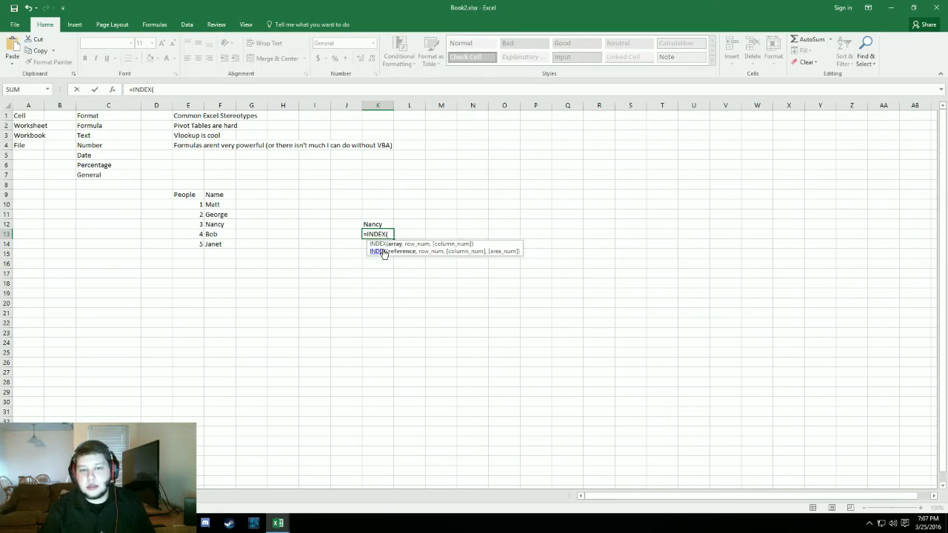
{"action": "left_click_drag", "start_coordinate": [200, 205], "coordinate": [232, 251]}
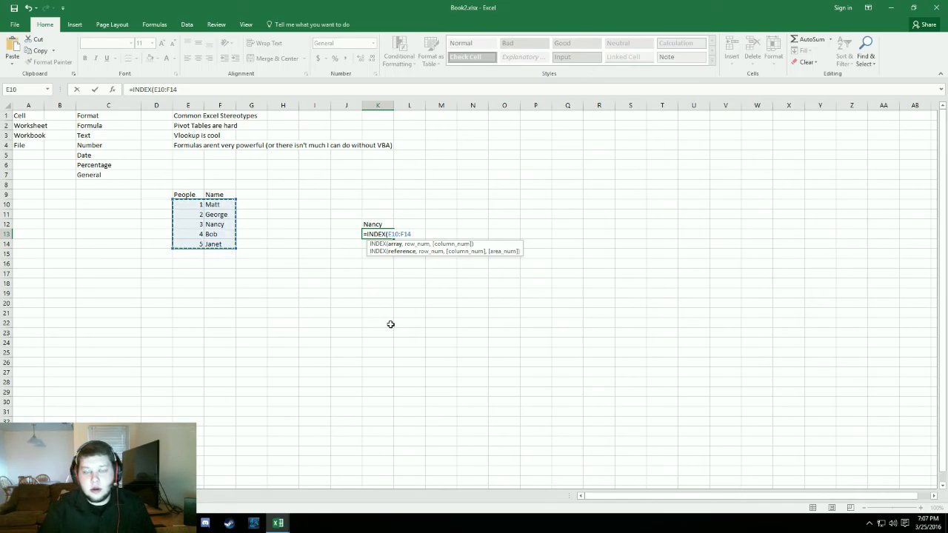
{"action": "type", "text": ","}
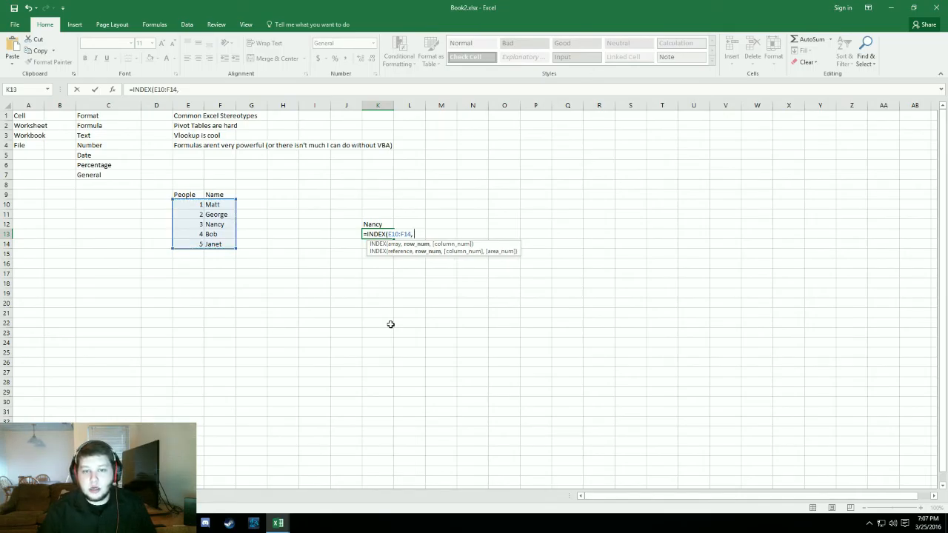
{"action": "type", "text": "MATCH("}
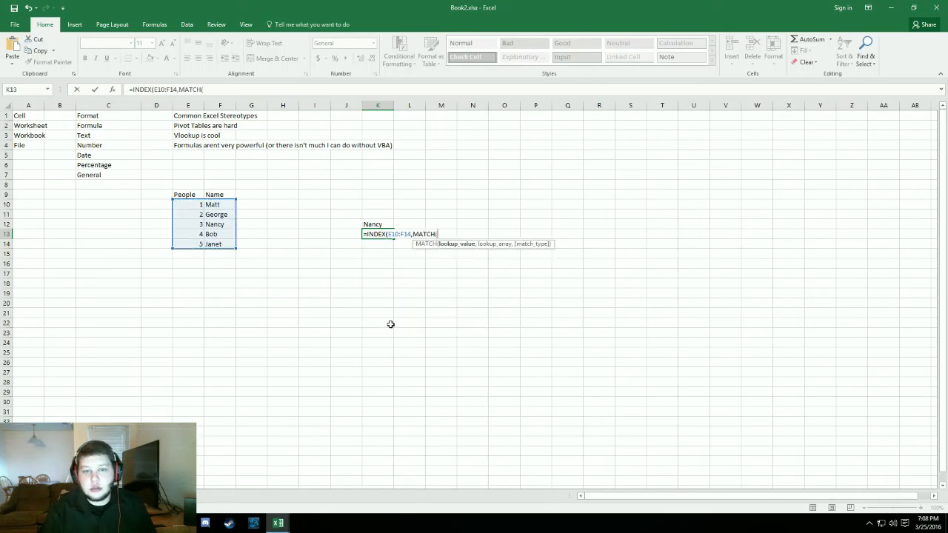
{"action": "type", "text": "3,"}
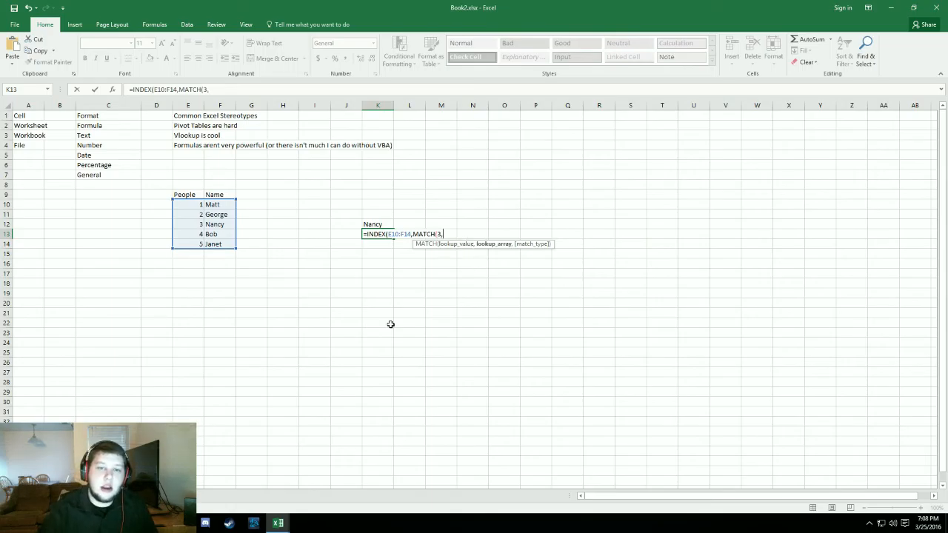
- Complete the INDEX formula in K13 with MATCH(3,E10:E14,0) as the row number and 2 as the column number
{"action": "left_click_drag", "start_coordinate": [188, 205], "coordinate": [188, 243]}
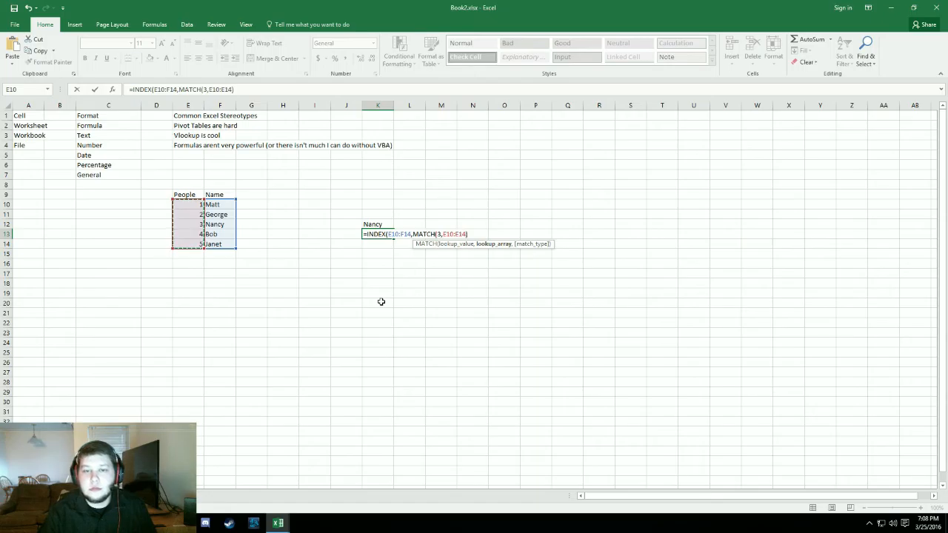
{"action": "type", "text": ","}
{"action": "key", "text": "Down"}
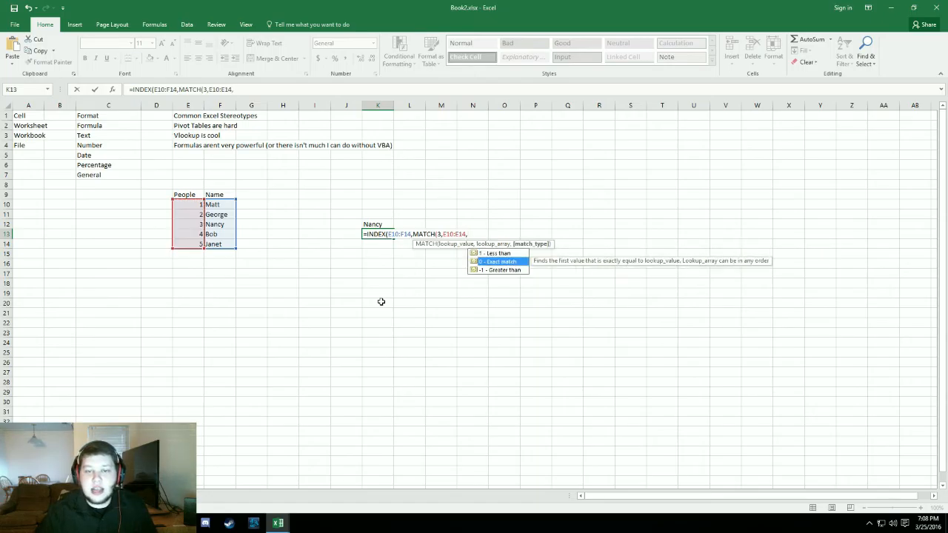
{"action": "key", "text": "Tab"}
{"action": "type", "text": ")"}
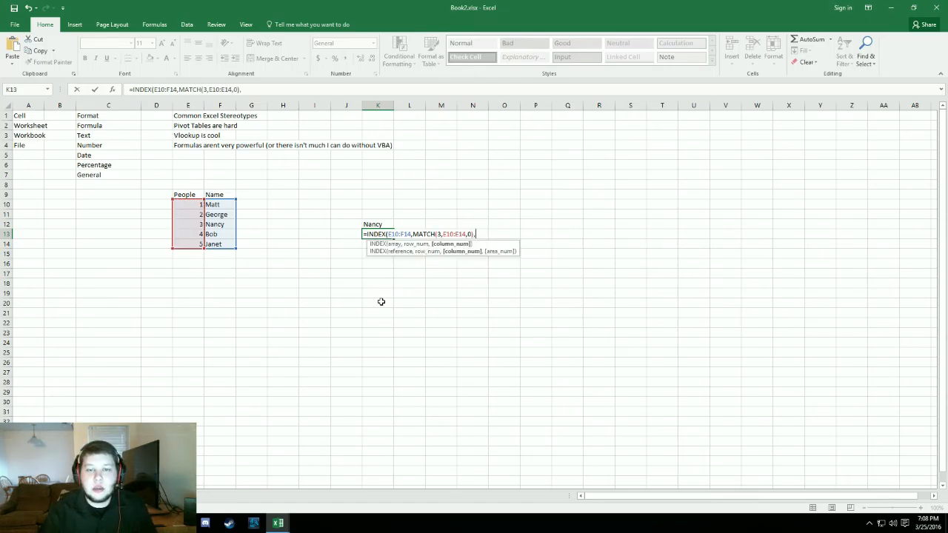
{"action": "type", "text": ",2"}
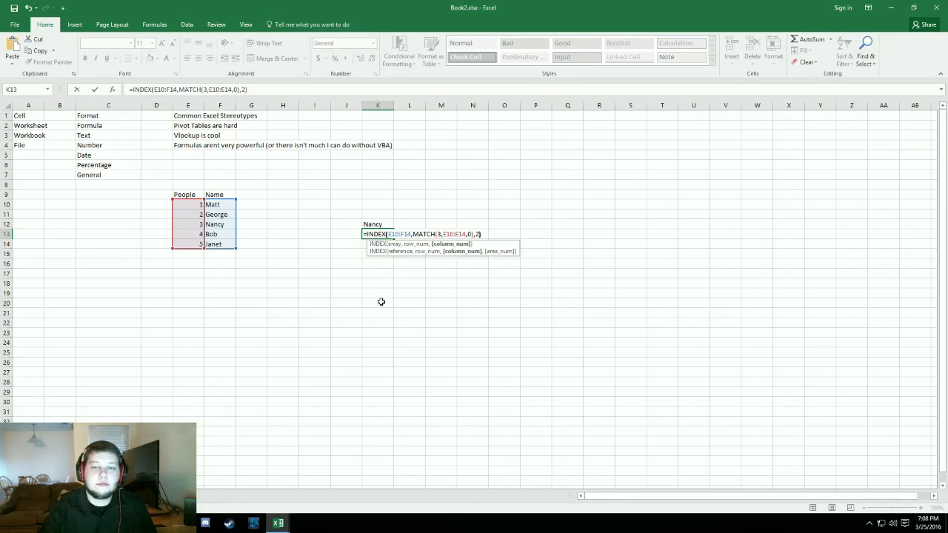
{"action": "key", "text": "Return"}
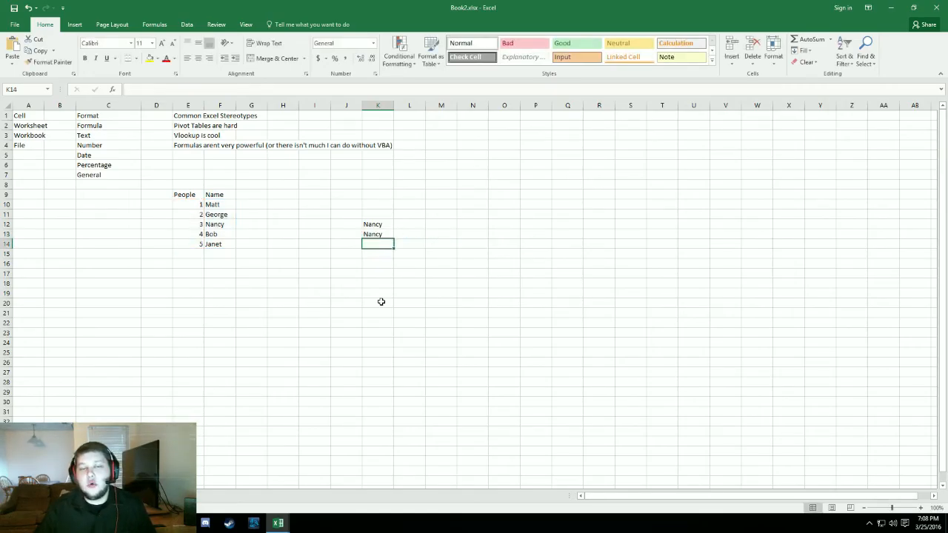
- Compare the VLOOKUP formula in cell K12 with the INDEX/MATCH formula in cell K13, including the INDEX arguments
{"action": "key", "text": "Up"}
{"action": "key", "text": "Up"}
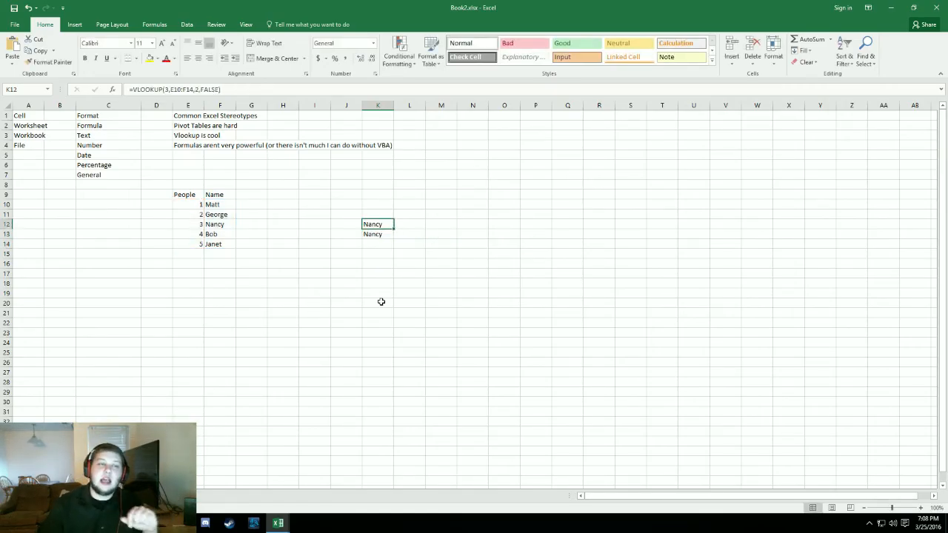
{"action": "key", "text": "Down"}
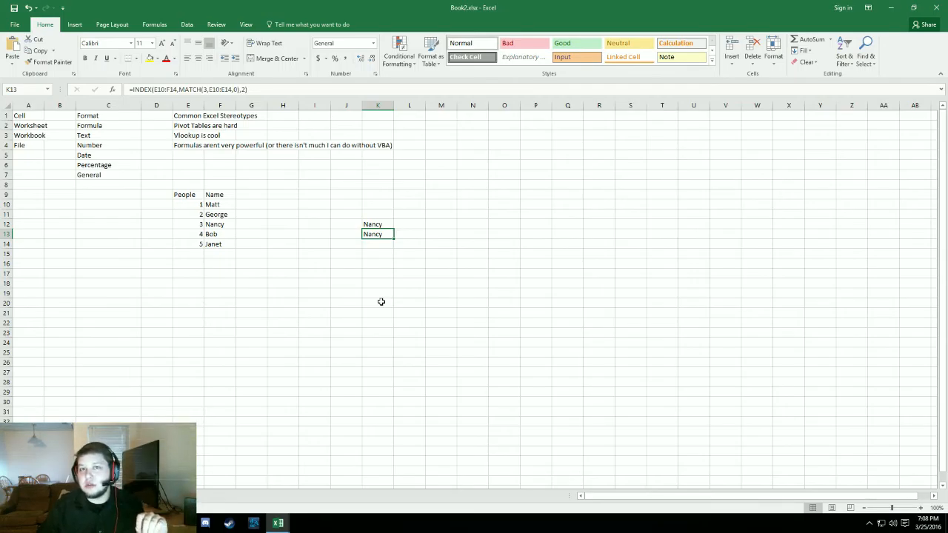
{"action": "key", "text": "Up"}
{"action": "key", "text": "Up"}
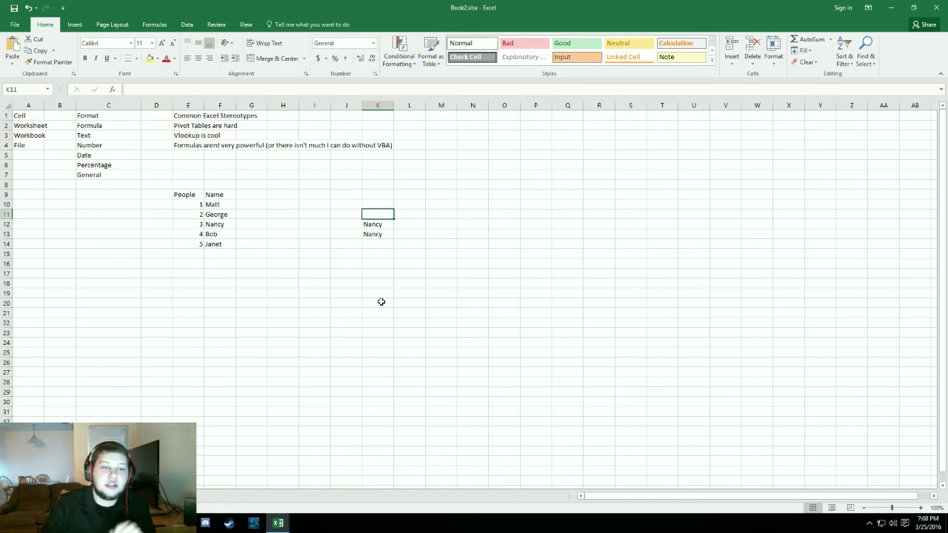
{"action": "double_click", "coordinate": [379, 234]}
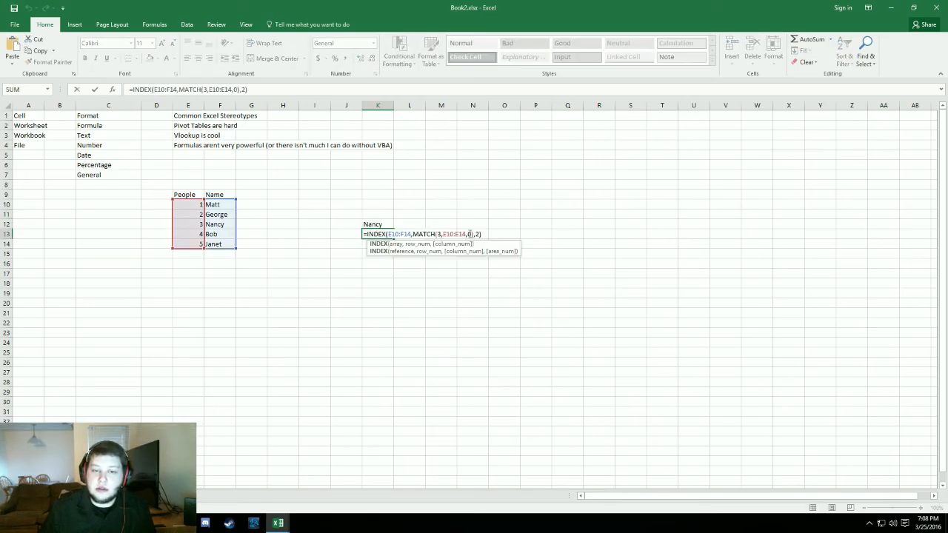
{"action": "left_click", "coordinate": [483, 234]}
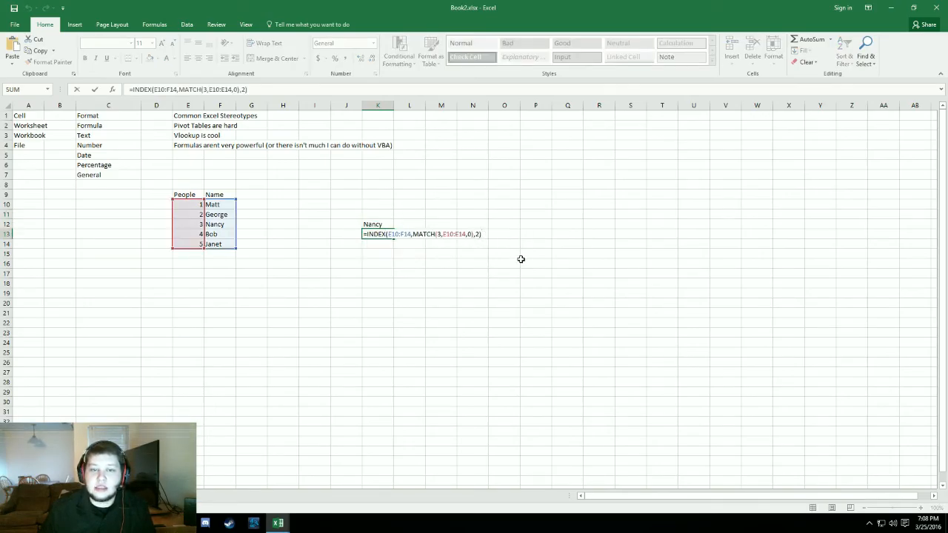
{"action": "key", "text": "Return"}
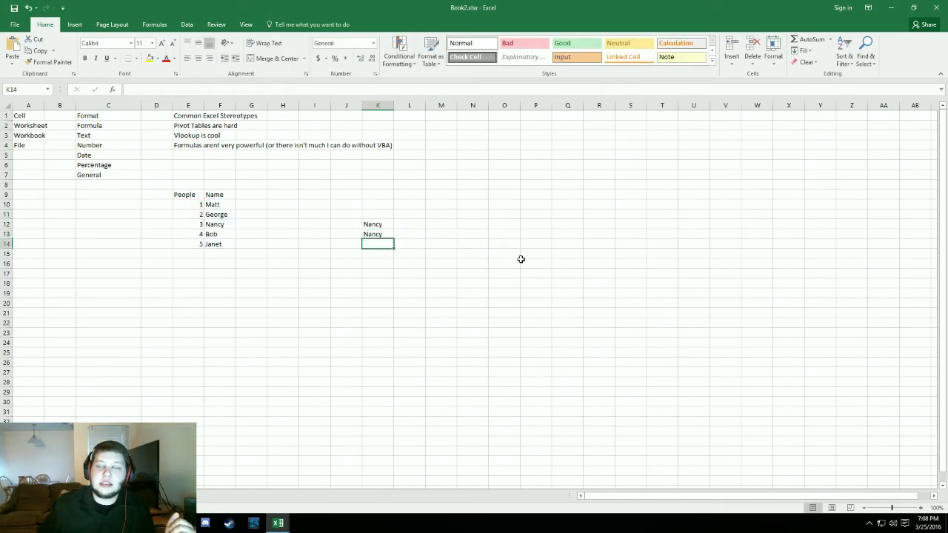
{"action": "key", "text": "Up"}
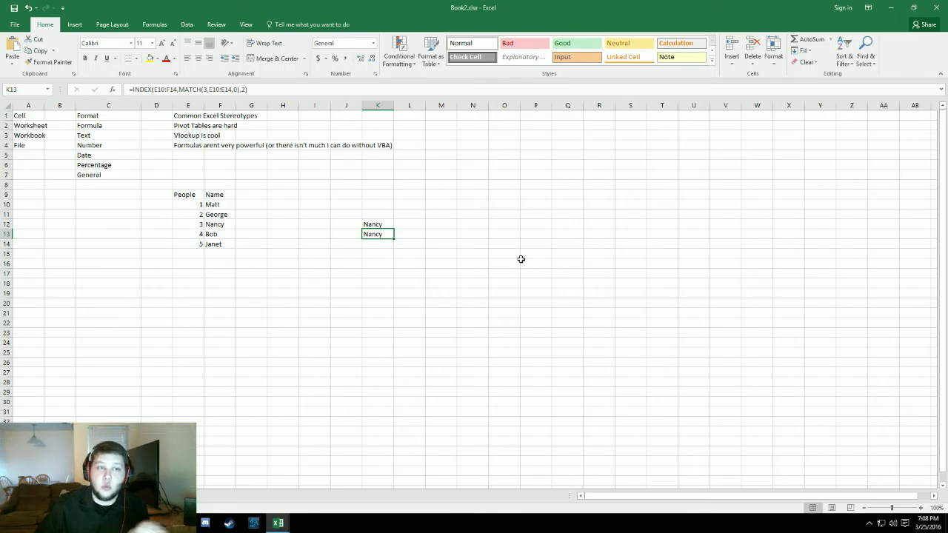
{"action": "key", "text": "Up"}
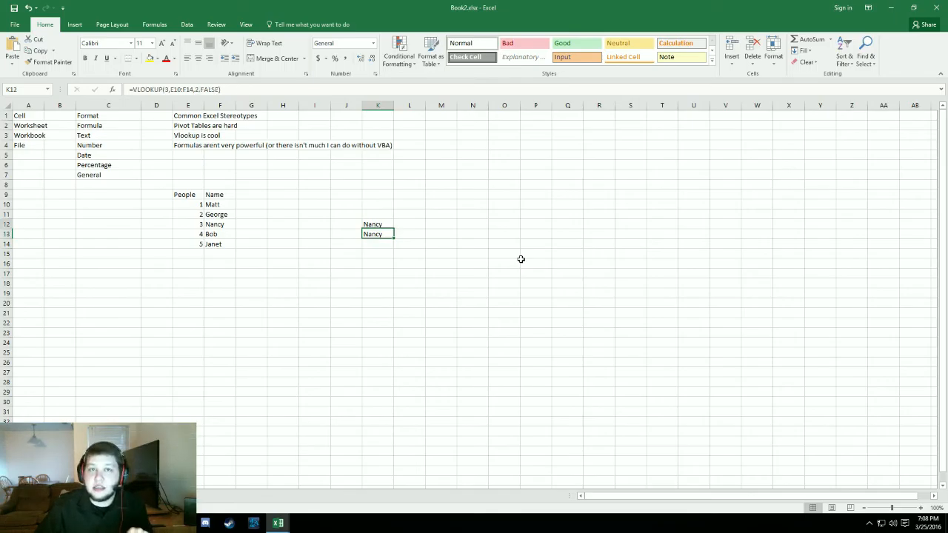
{"action": "key", "text": "Down"}
{"action": "key", "text": "Up"}
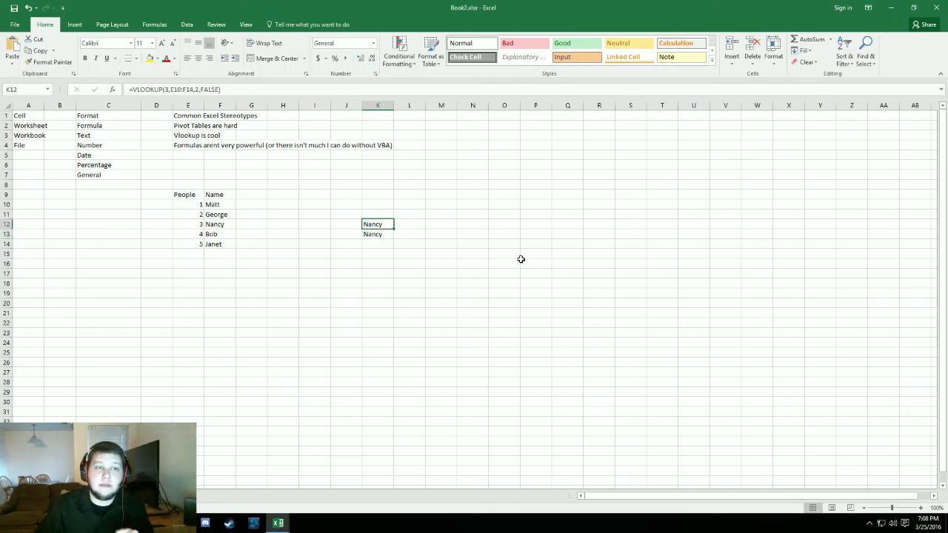
{"action": "key", "text": "Down"}
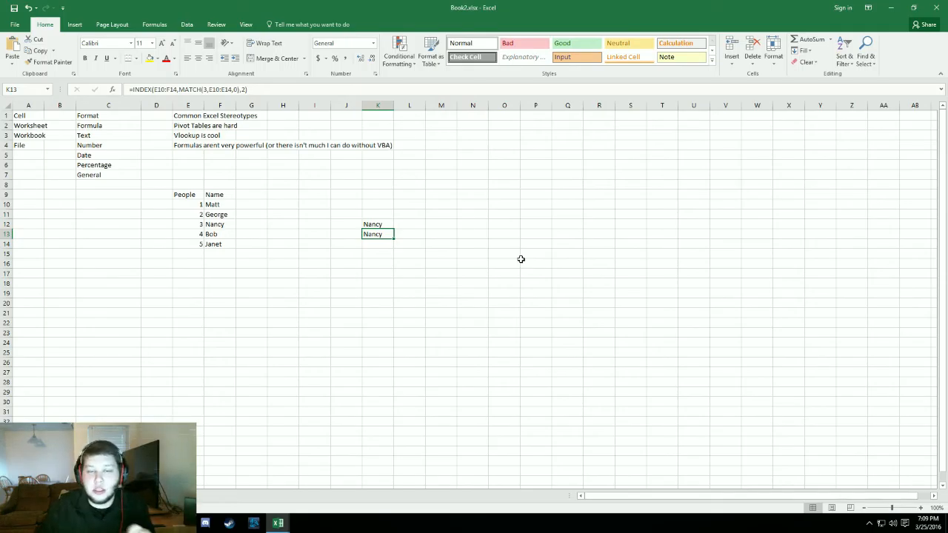
{"action": "key", "text": "Up"}
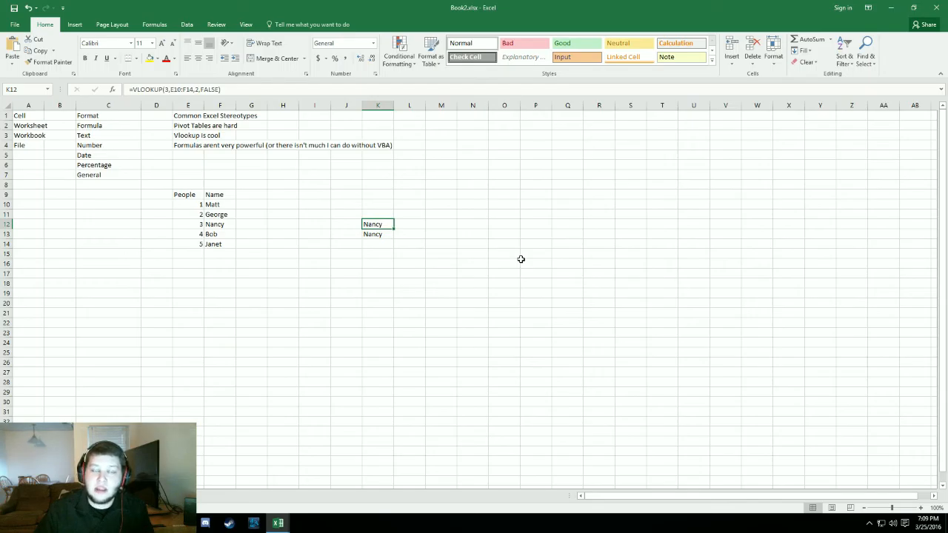
{"action": "key", "text": "Down"}
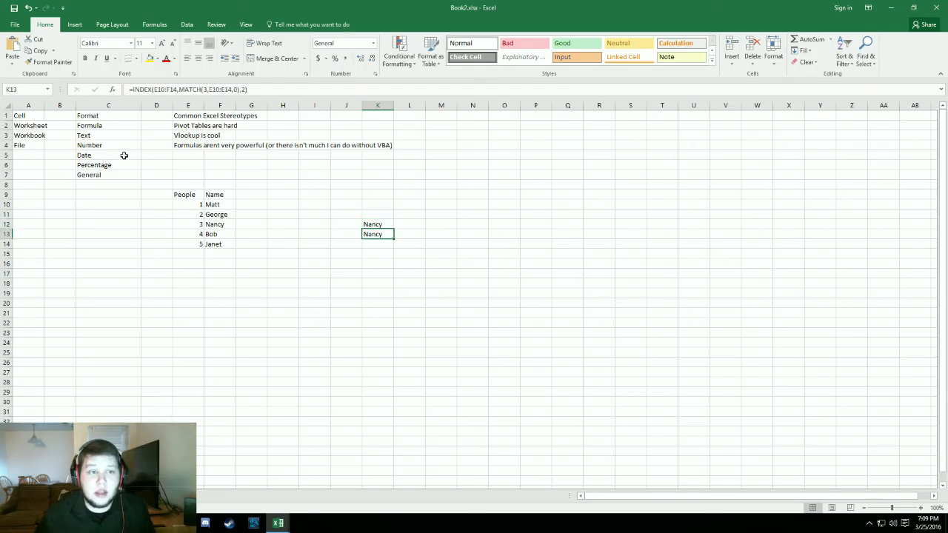
- In K13's formula, replace MATCH's lookup value and lookup array with the name from cell F12 as quoted text, ready for a new array
{"action": "left_click", "coordinate": [204, 89]}
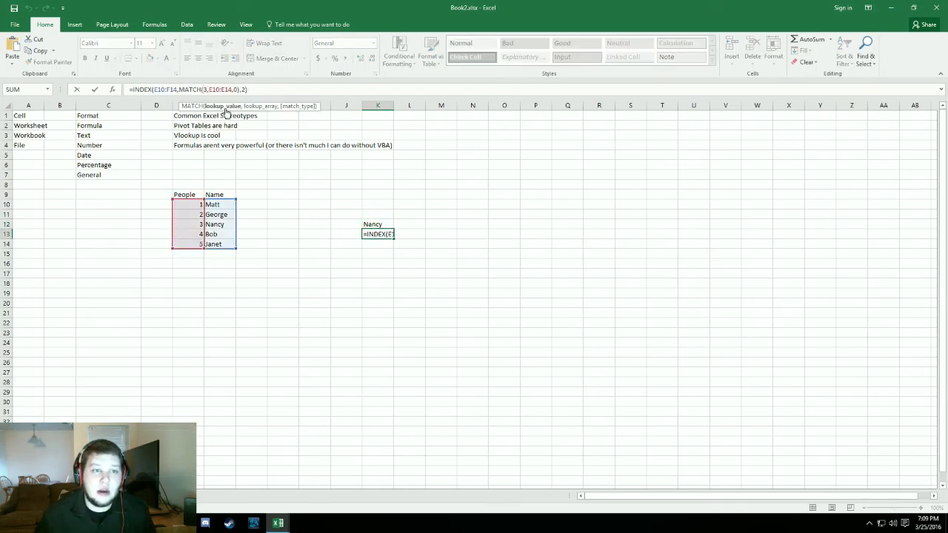
{"action": "left_click", "coordinate": [231, 107]}
{"action": "left_click", "coordinate": [232, 90]}
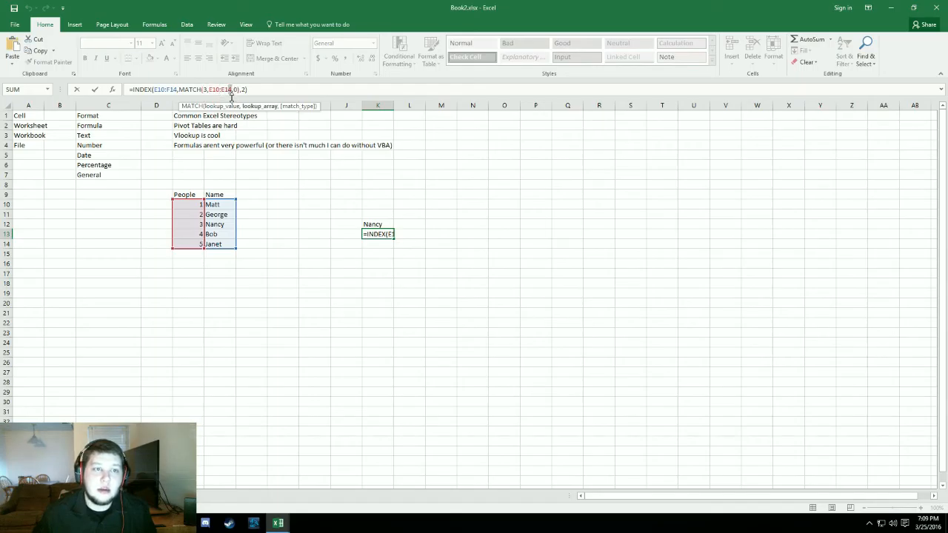
{"action": "type", "text": ",0"}
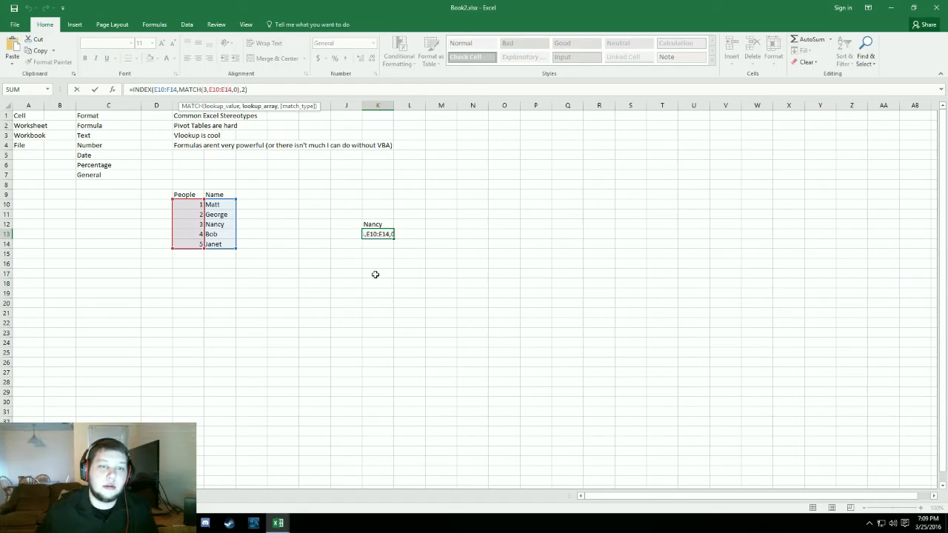
{"action": "double_click", "coordinate": [390, 234]}
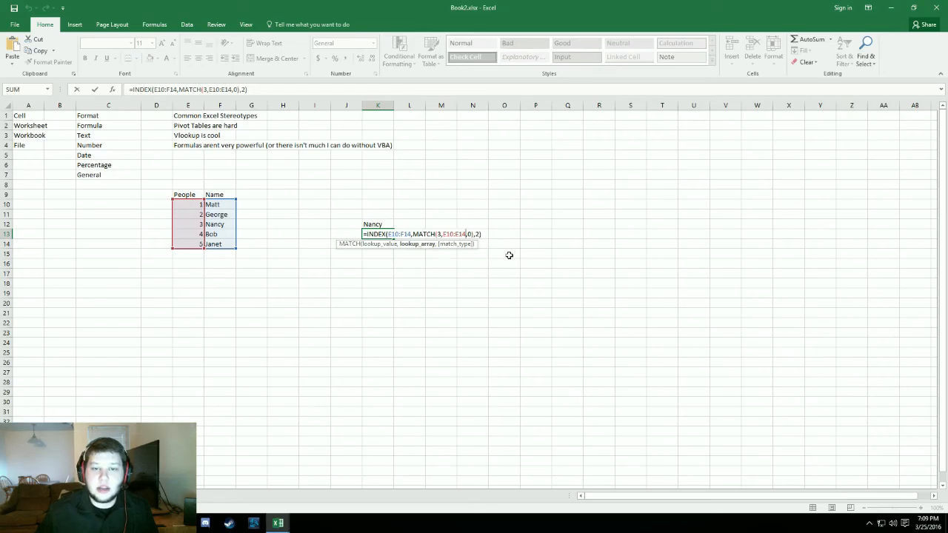
{"action": "key", "text": "BackSpace"}
{"action": "key", "text": "BackSpace"}
{"action": "key", "text": "BackSpace"}
{"action": "key", "text": "BackSpace"}
{"action": "key", "text": "BackSpace"}
{"action": "key", "text": "BackSpace"}
{"action": "key", "text": "BackSpace"}
{"action": "key", "text": "BackSpace"}
{"action": "key", "text": "BackSpace"}
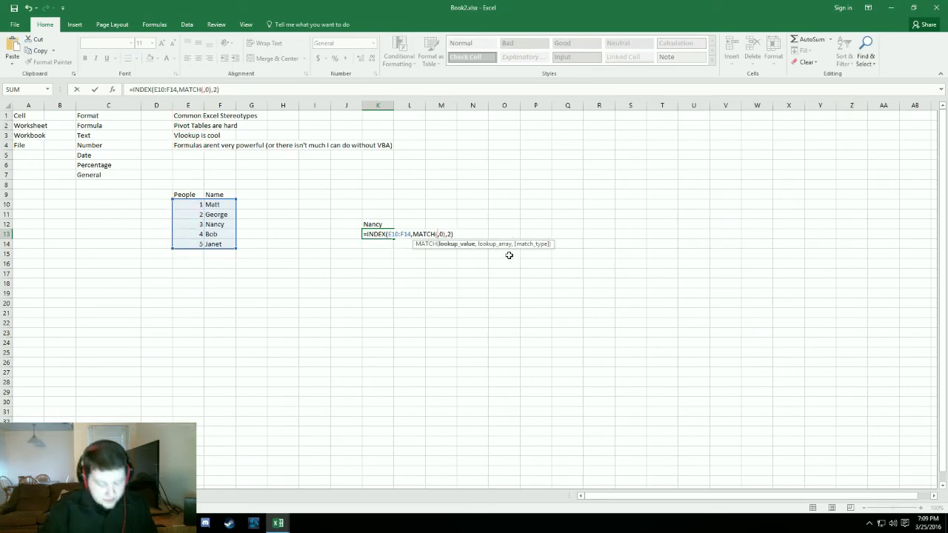
{"action": "type", "text": "\"Nan"}
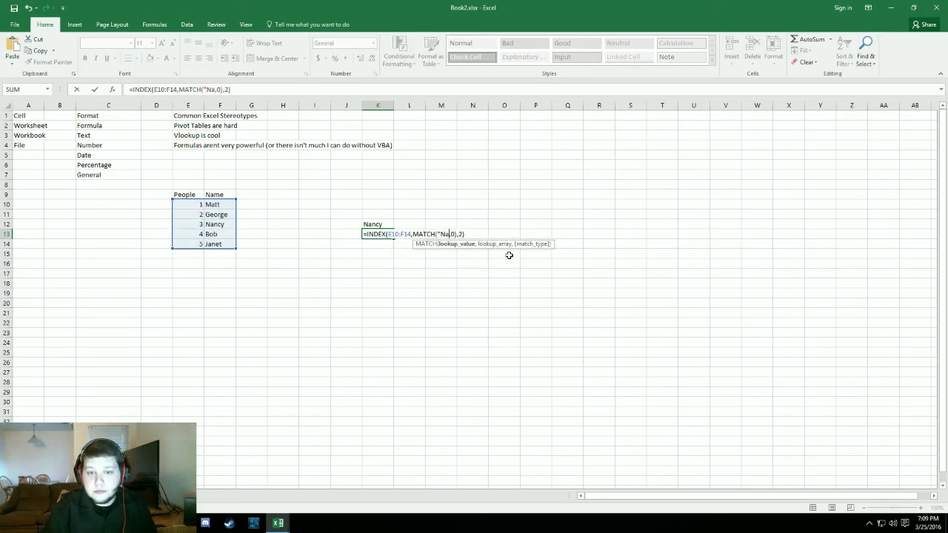
{"action": "type", "text": "cy"}
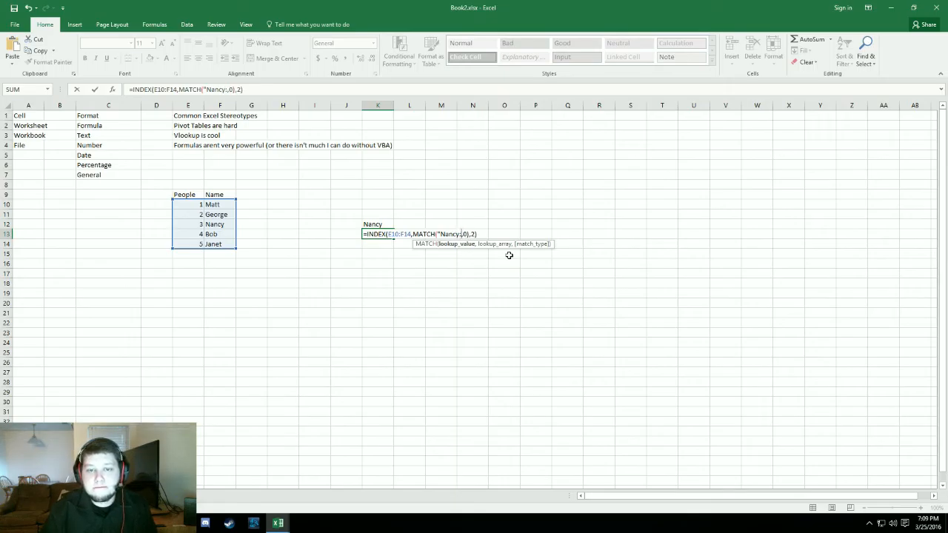
{"action": "type", "text": "\","}
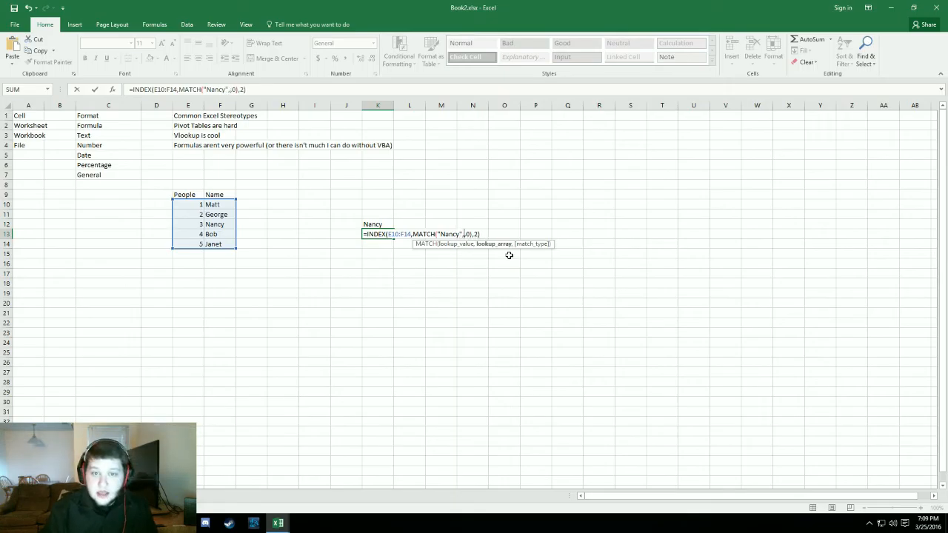
- Set MATCH's lookup array to F10:F14 and make the INDEX formula in K13 return the matching value from the People column
{"action": "left_click_drag", "start_coordinate": [214, 205], "coordinate": [214, 245]}
{"action": "left_click", "coordinate": [502, 234]}
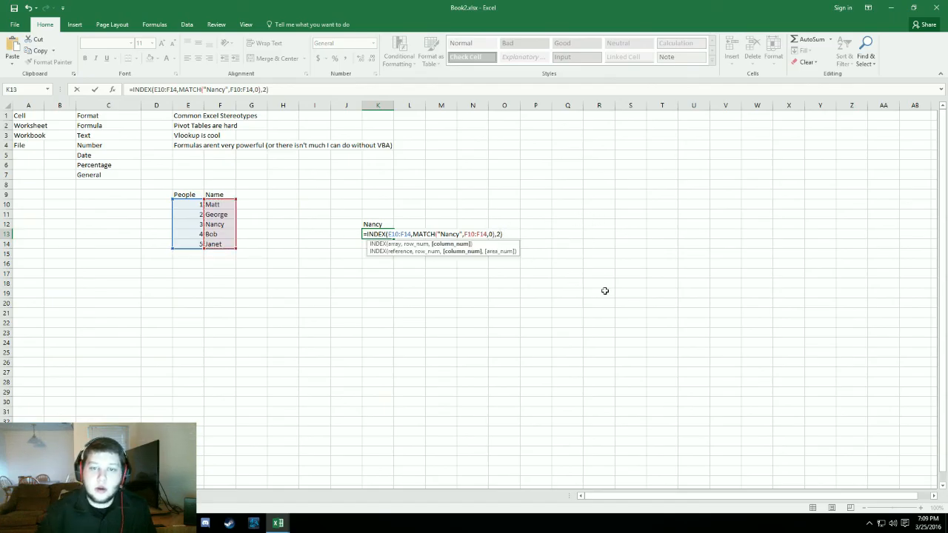
{"action": "key", "text": "Return"}
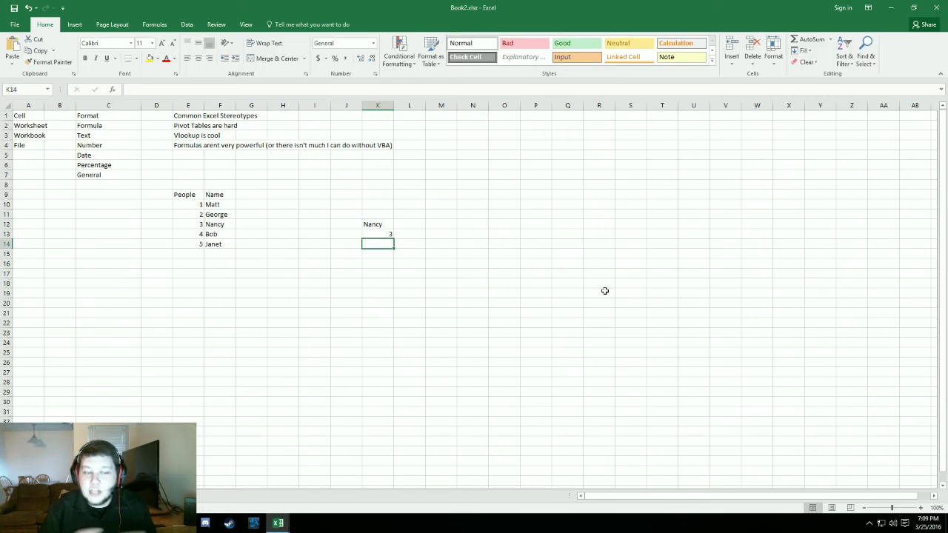
{"action": "key", "text": "Up"}
{"action": "key", "text": "Up"}
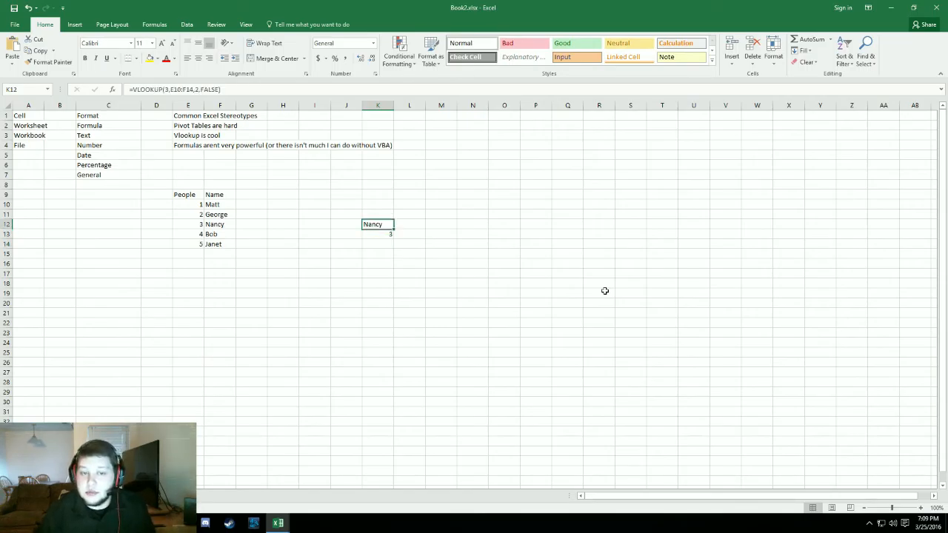
- Review the arguments of the VLOOKUP formula in cell K12, from lookup value to range lookup
{"action": "double_click", "coordinate": [379, 225]}
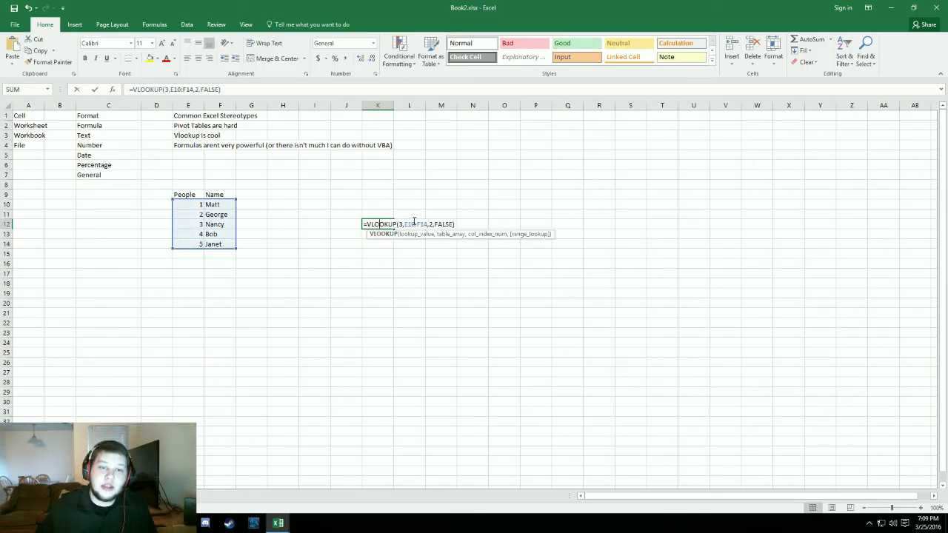
{"action": "left_click", "coordinate": [403, 225]}
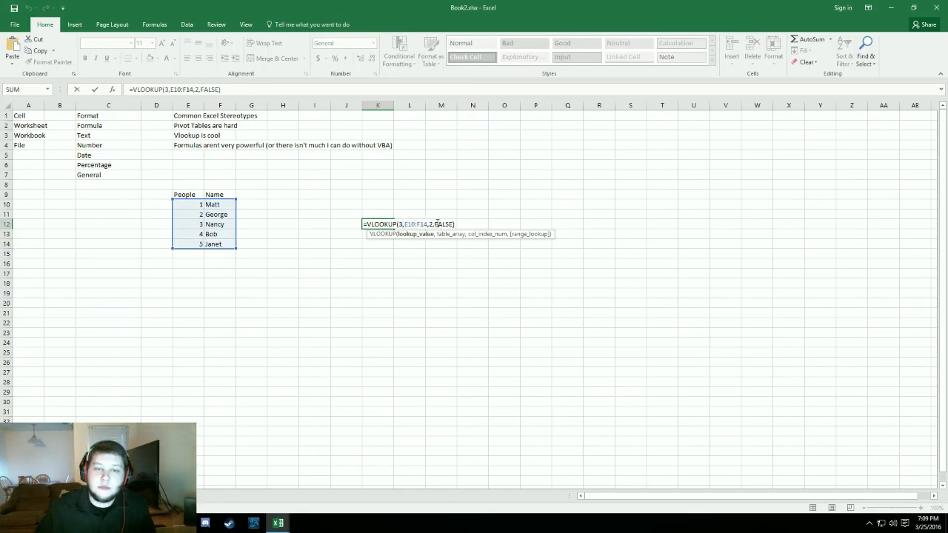
{"action": "key", "text": "Return"}
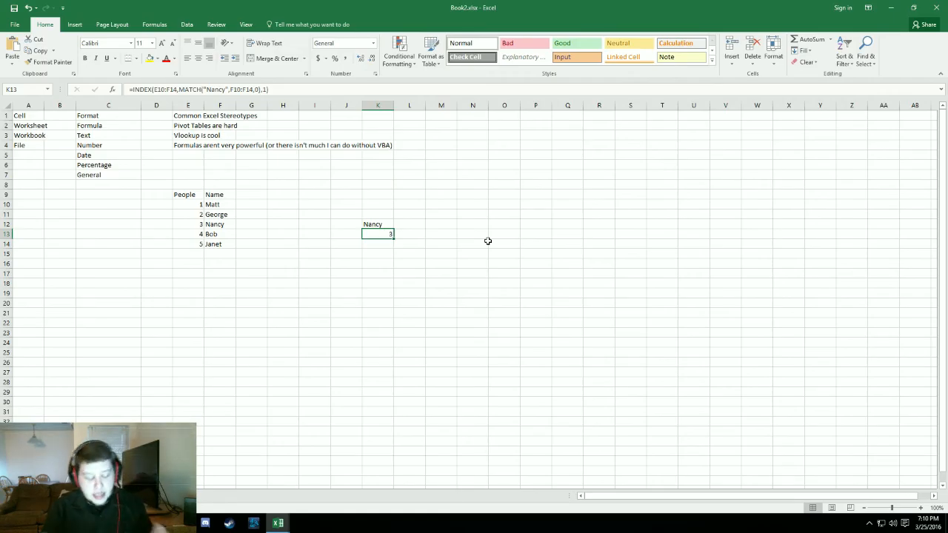
- Switch to the Visual Basic editor, open Sheet2's code module in Book2.xlsx and create a procedure named hello
{"action": "key", "text": "alt+F11"}
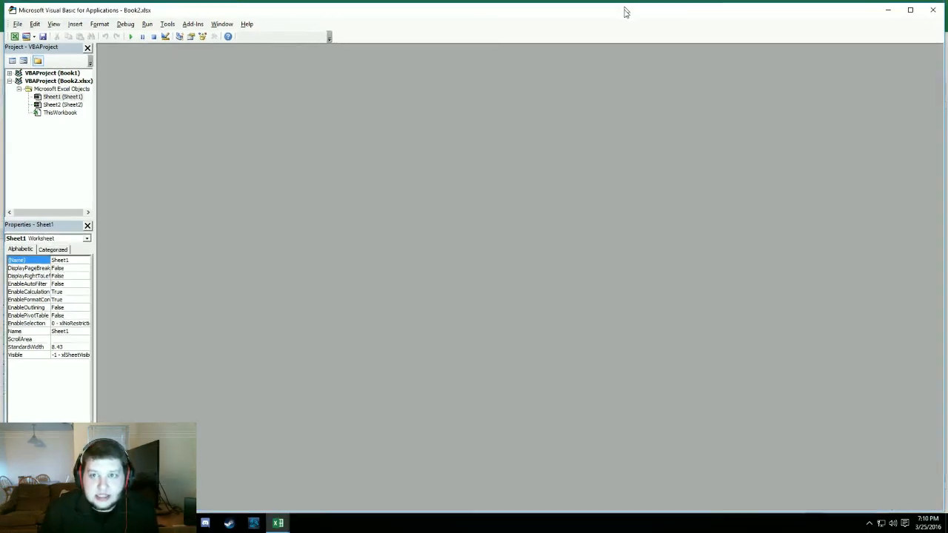
{"action": "mouse_move", "coordinate": [626, 11]}
{"action": "left_mouse_down"}
{"action": "mouse_move", "coordinate": [642, 74]}
{"action": "mouse_move", "coordinate": [624, 3]}
{"action": "left_mouse_up"}
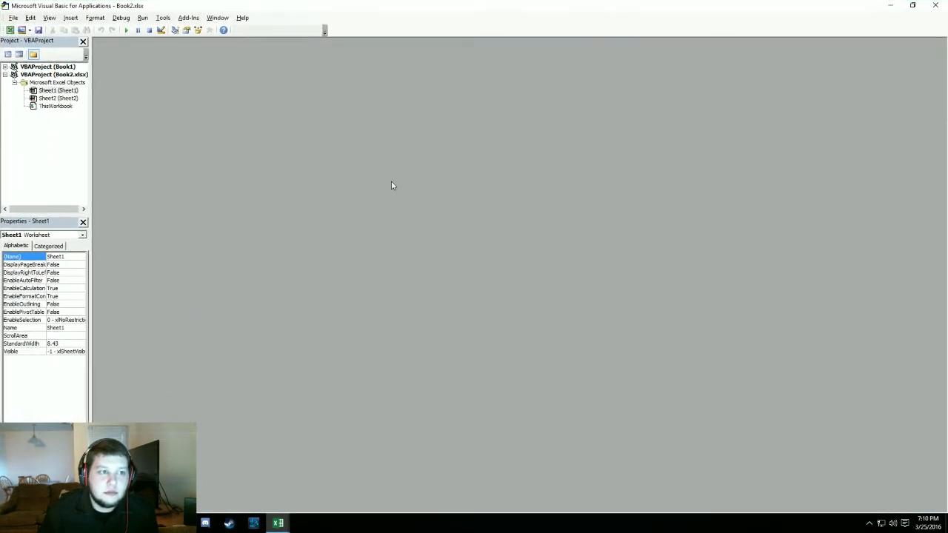
{"action": "double_click", "coordinate": [58, 98]}
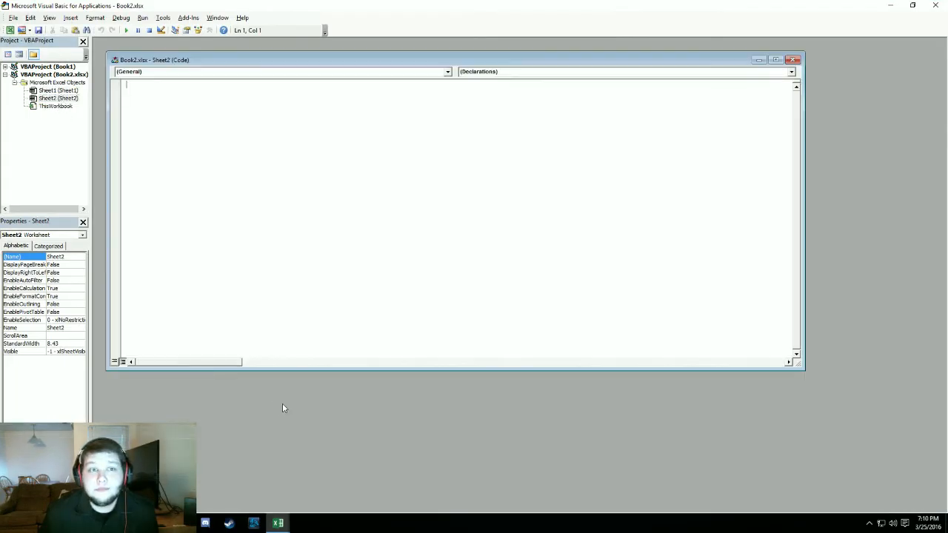
{"action": "type", "text": "s"}
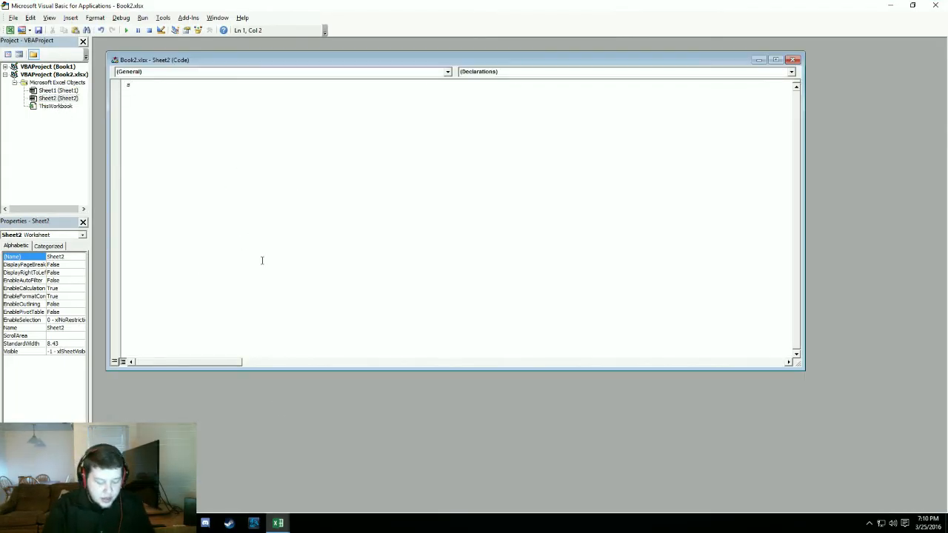
{"action": "type", "text": "ub hello"}
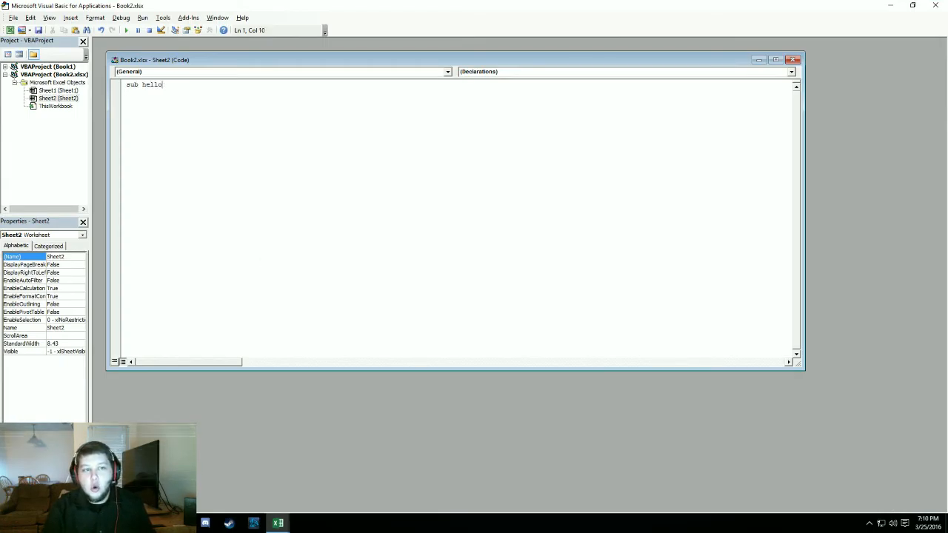
{"action": "type", "text": "()"}
{"action": "key", "text": "Return"}
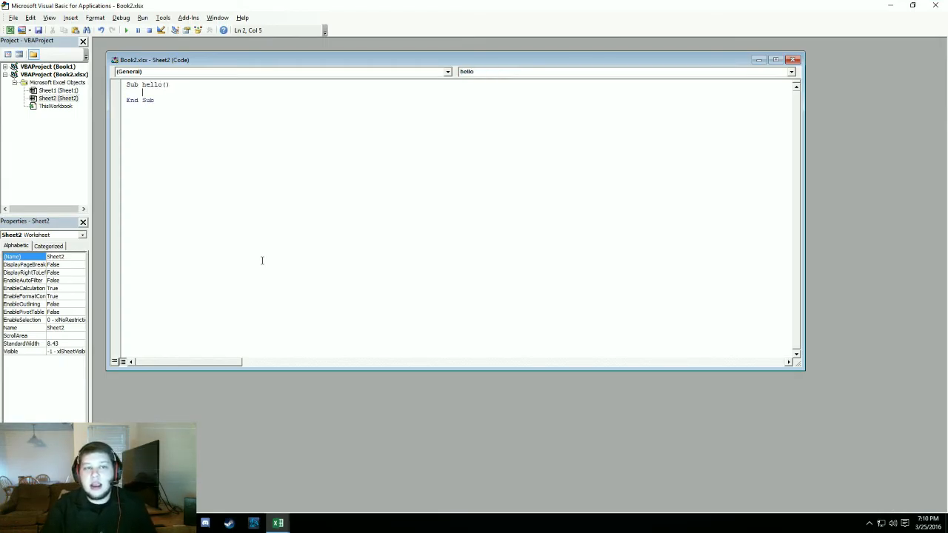
- Add the line Cells(1, 1) = "Hello World" to the hello procedure and close the Visual Basic editor
{"action": "key", "text": "Return"}
{"action": "type", "text": "Cell"}
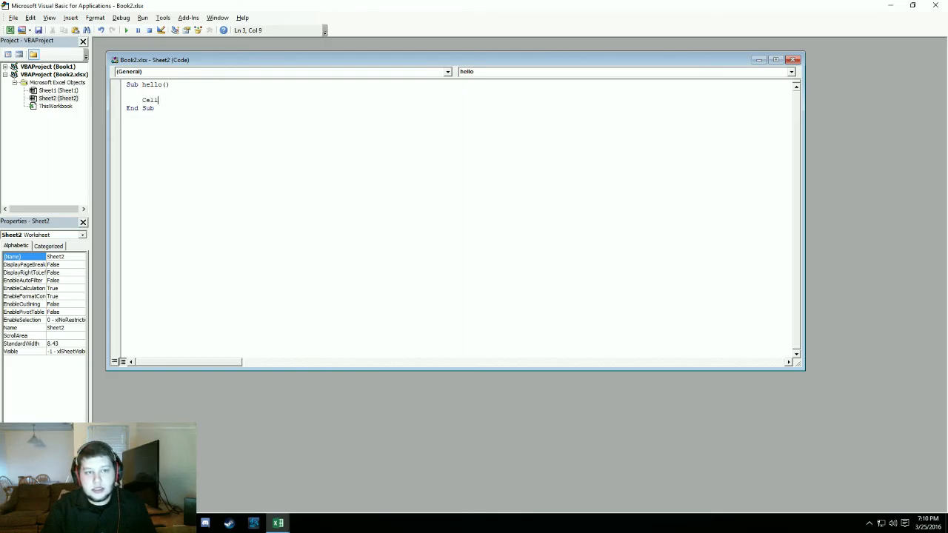
{"action": "type", "text": "s(1"}
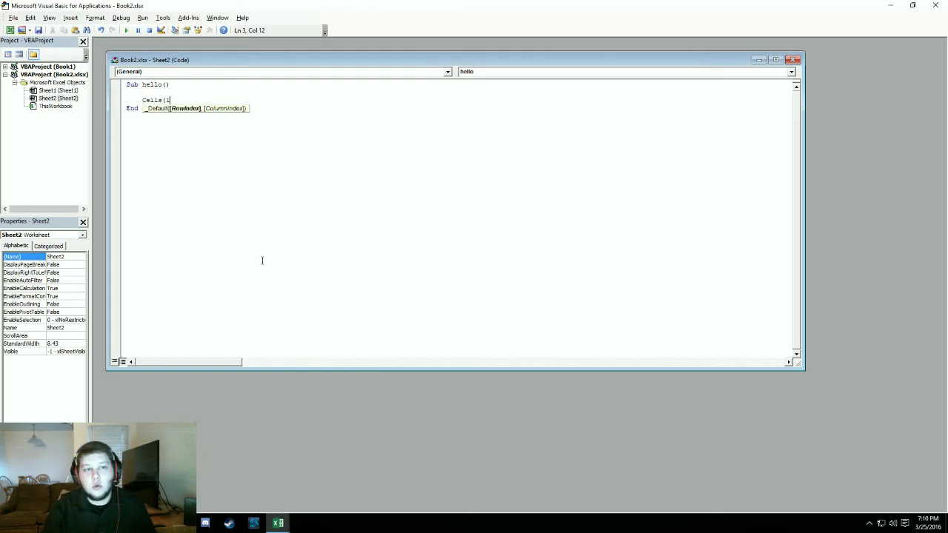
{"action": "type", "text": ", 1)"}
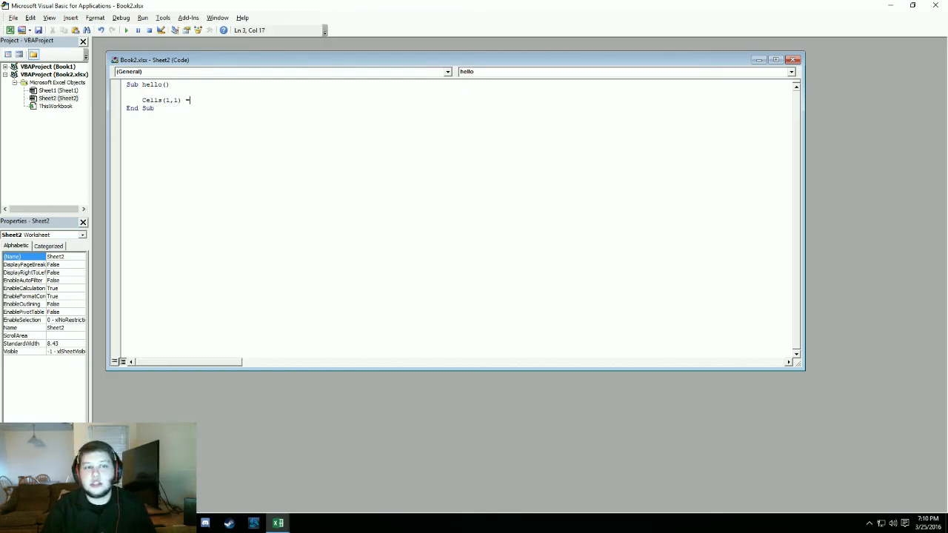
{"action": "type", "text": " = \"He"}
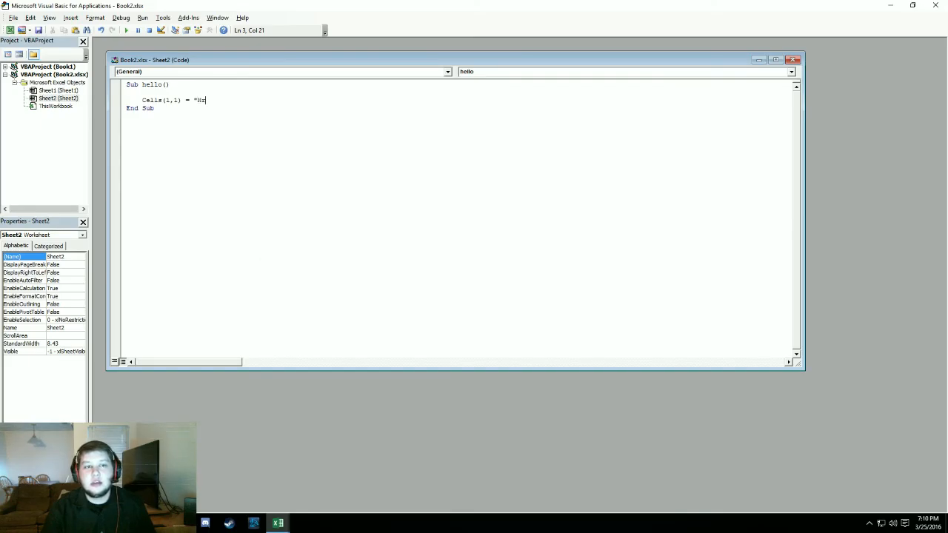
{"action": "type", "text": "llo"}
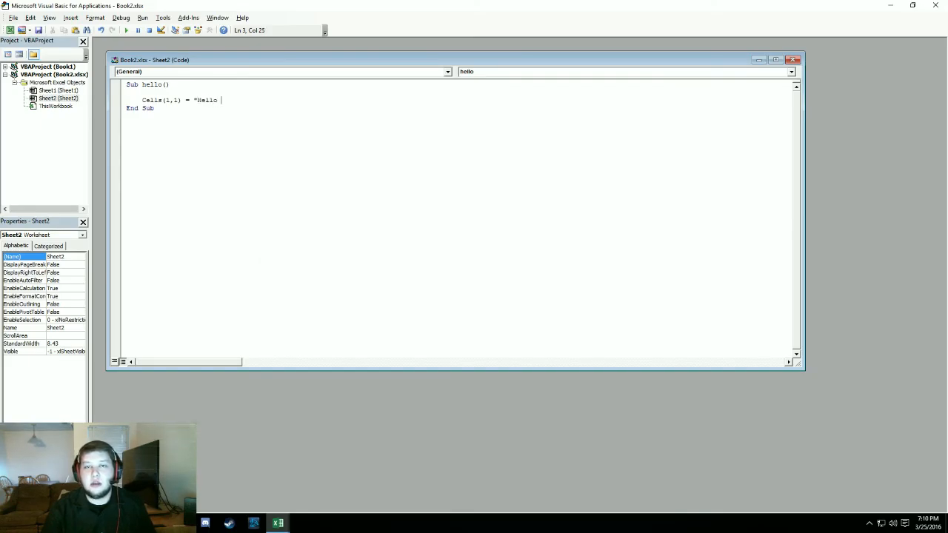
{"action": "type", "text": " World\""}
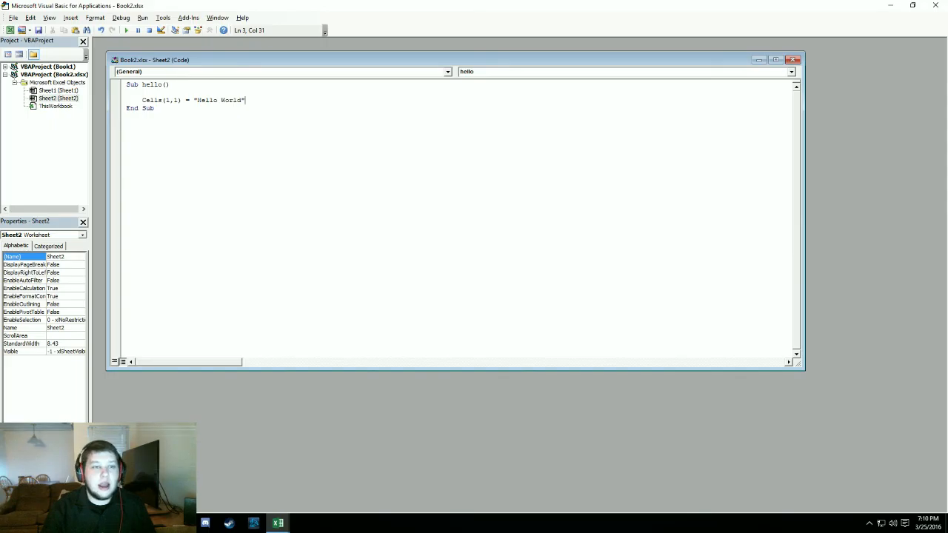
{"action": "key", "text": "Return"}
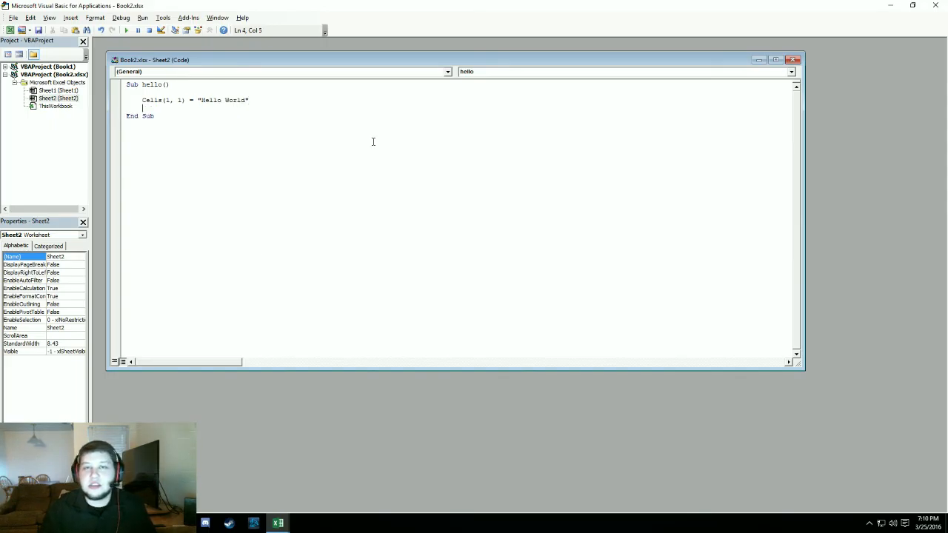
{"action": "left_click", "coordinate": [936, 7]}
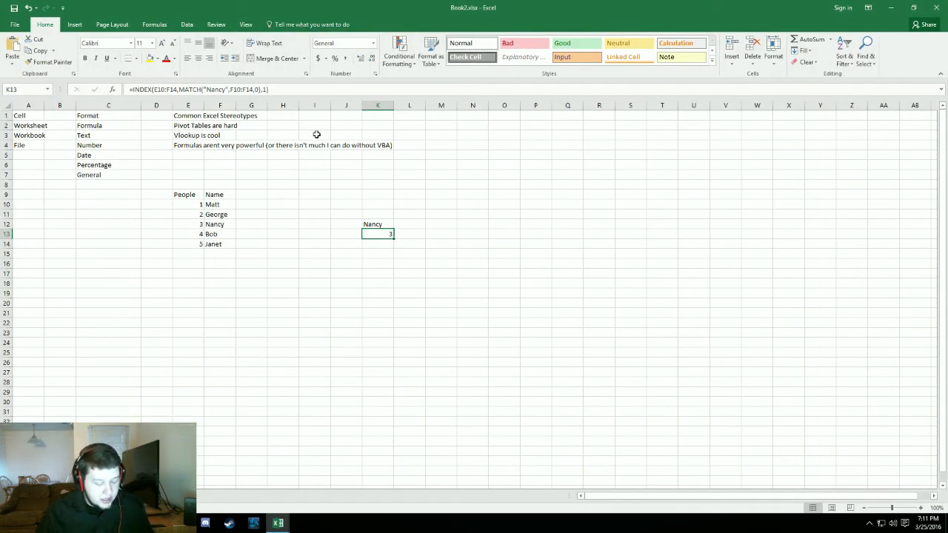
- Enable the Developer tab in the ribbon customization options and apply the change
{"action": "left_click", "coordinate": [16, 28]}
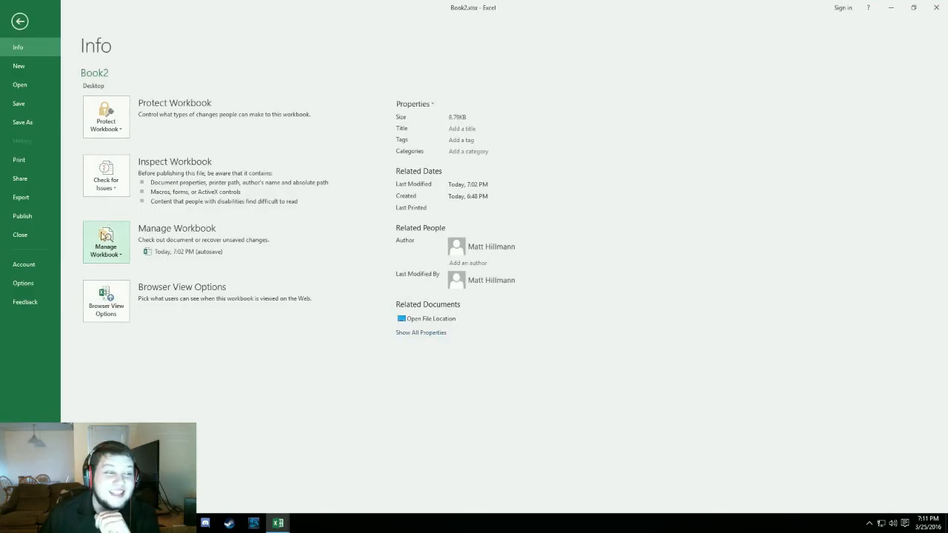
{"action": "left_click", "coordinate": [30, 284]}
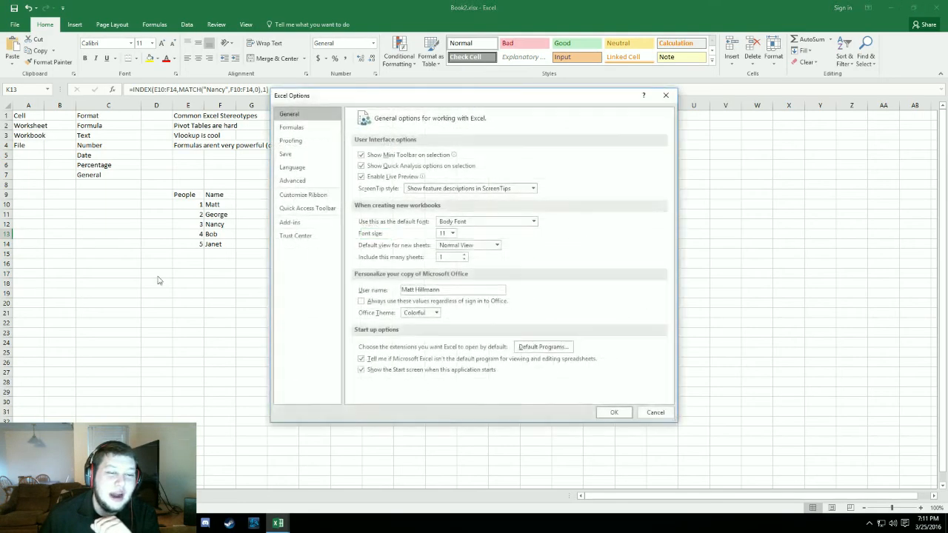
{"action": "left_click", "coordinate": [309, 181]}
{"action": "left_click", "coordinate": [303, 195]}
{"action": "left_click", "coordinate": [306, 208]}
{"action": "left_click", "coordinate": [302, 194]}
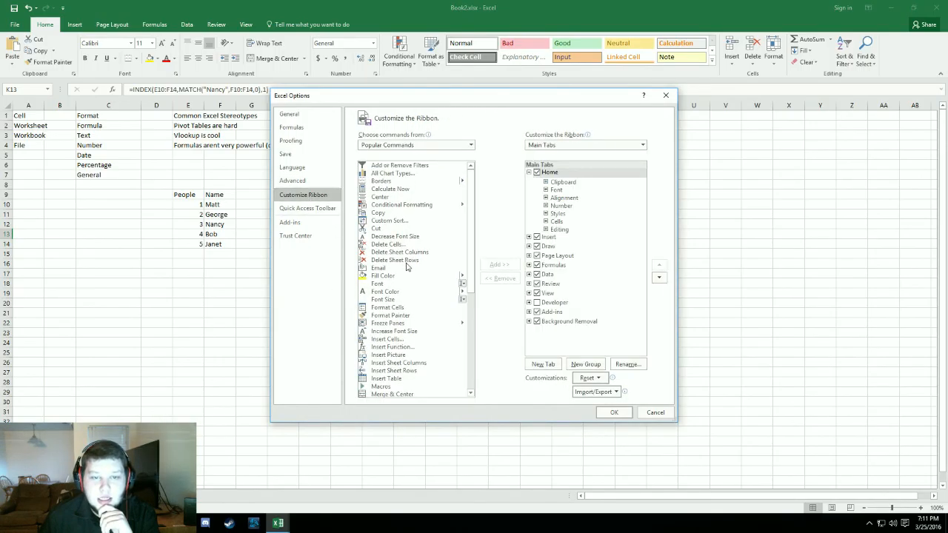
{"action": "left_click", "coordinate": [306, 208]}
{"action": "scroll", "coordinate": [411, 252], "scroll_direction": "down", "scroll_amount": 9}
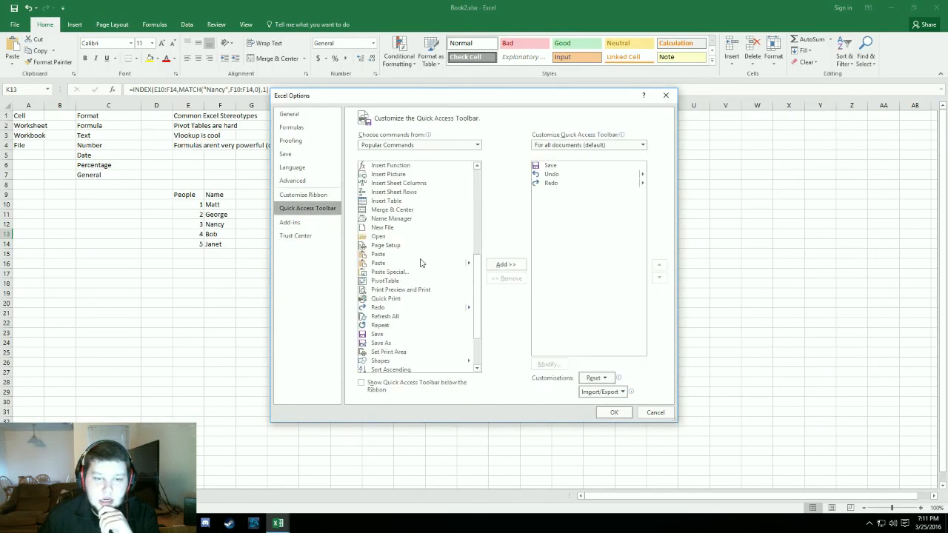
{"action": "scroll", "coordinate": [420, 263], "scroll_direction": "up", "scroll_amount": 9}
{"action": "left_click", "coordinate": [303, 195]}
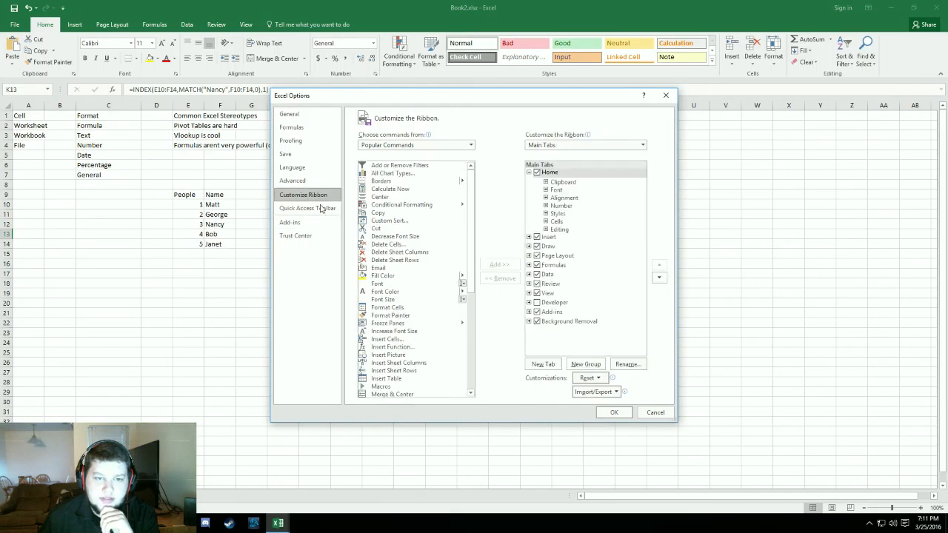
{"action": "left_click", "coordinate": [537, 303]}
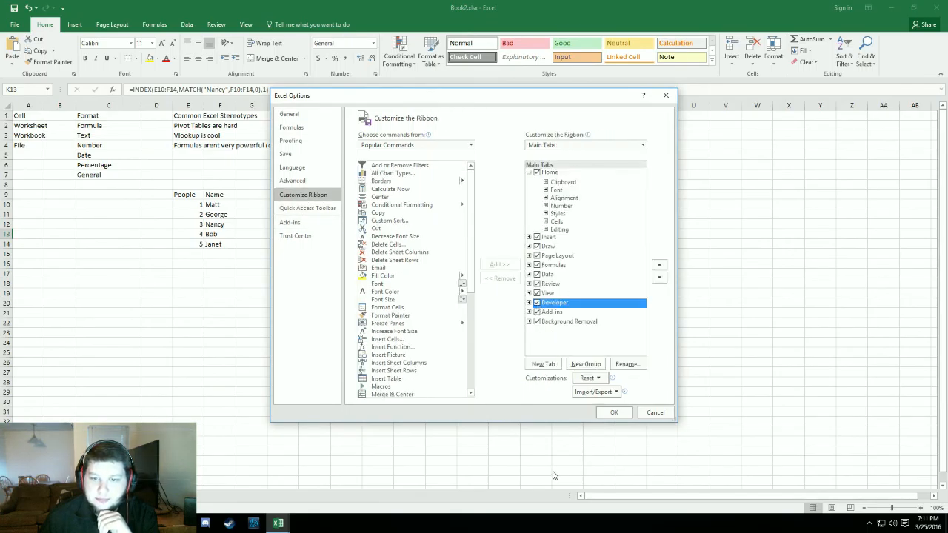
{"action": "left_click", "coordinate": [616, 412]}
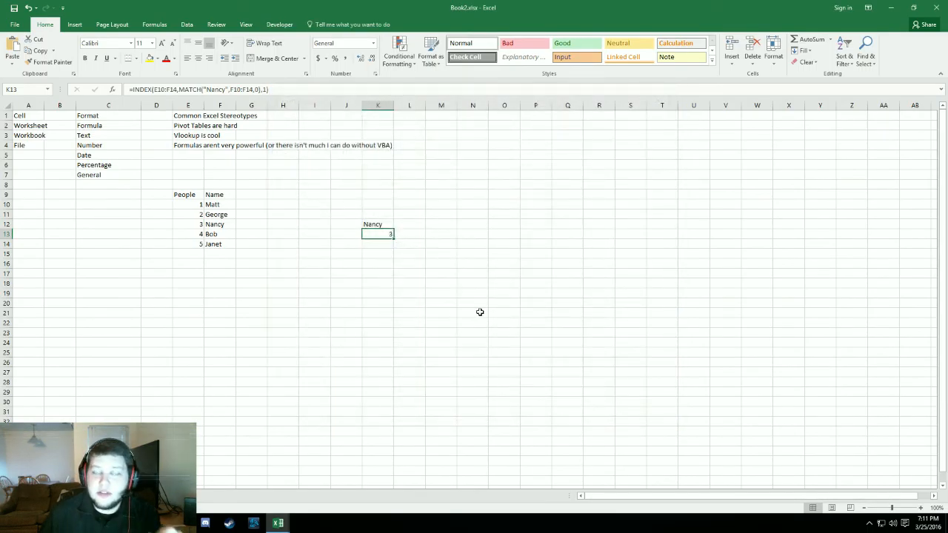
- Revisit the ribbon customization options to review where the Developer tab is enabled
{"action": "left_click", "coordinate": [15, 25]}
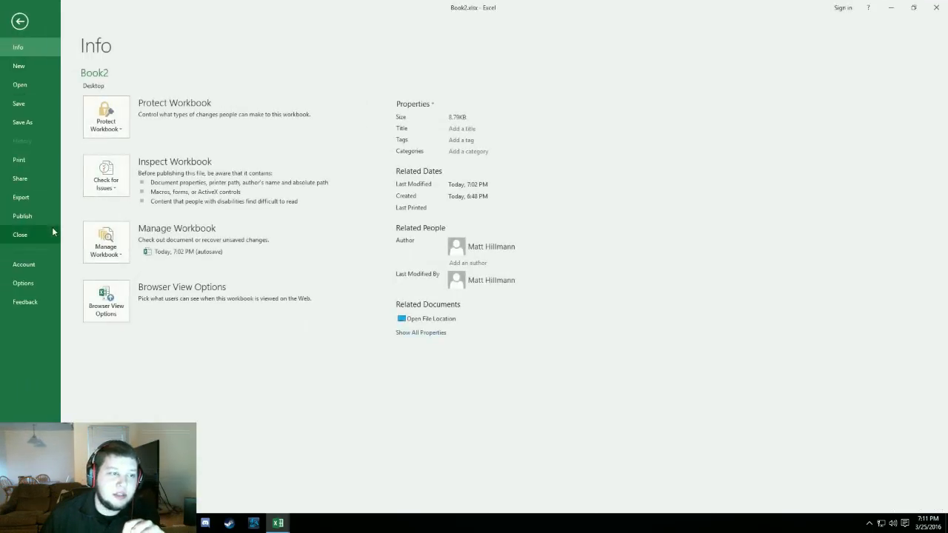
{"action": "left_click", "coordinate": [20, 21]}
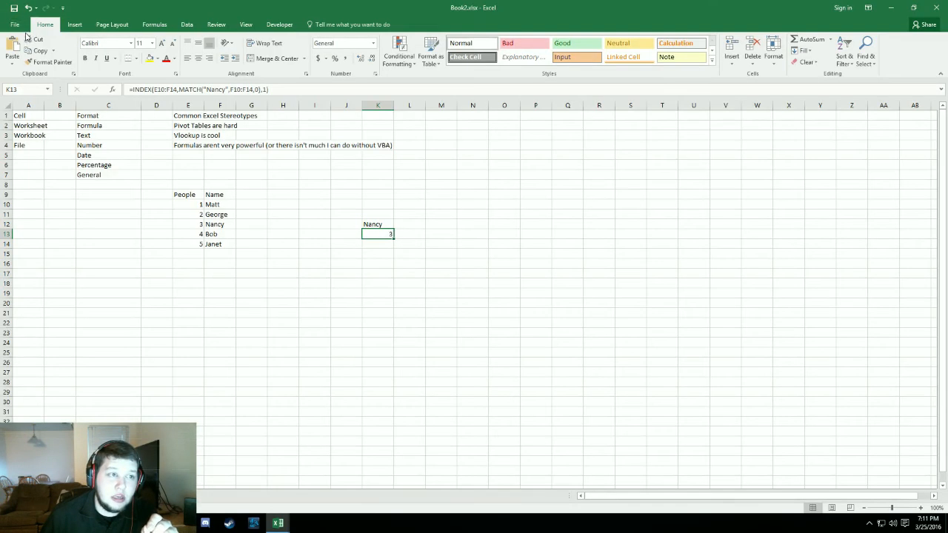
{"action": "left_click", "coordinate": [18, 27]}
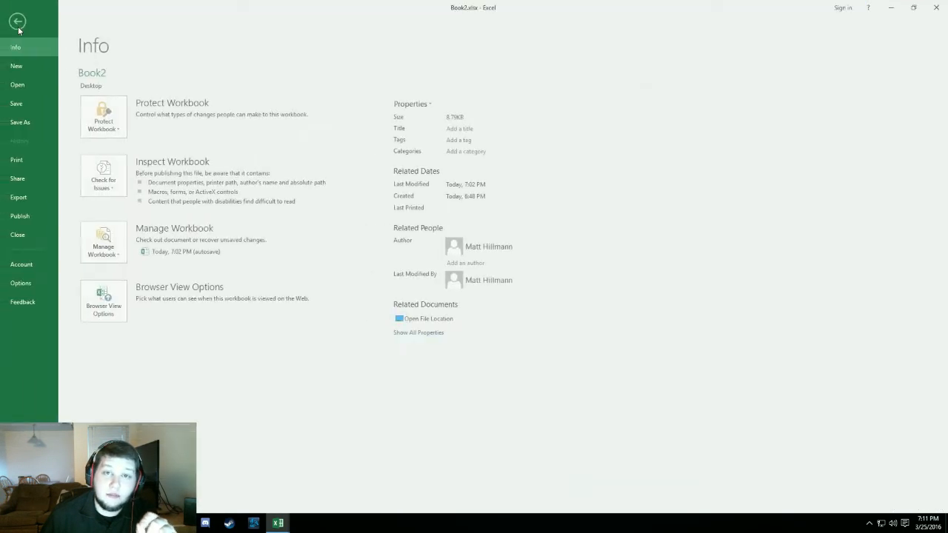
{"action": "left_click", "coordinate": [22, 282]}
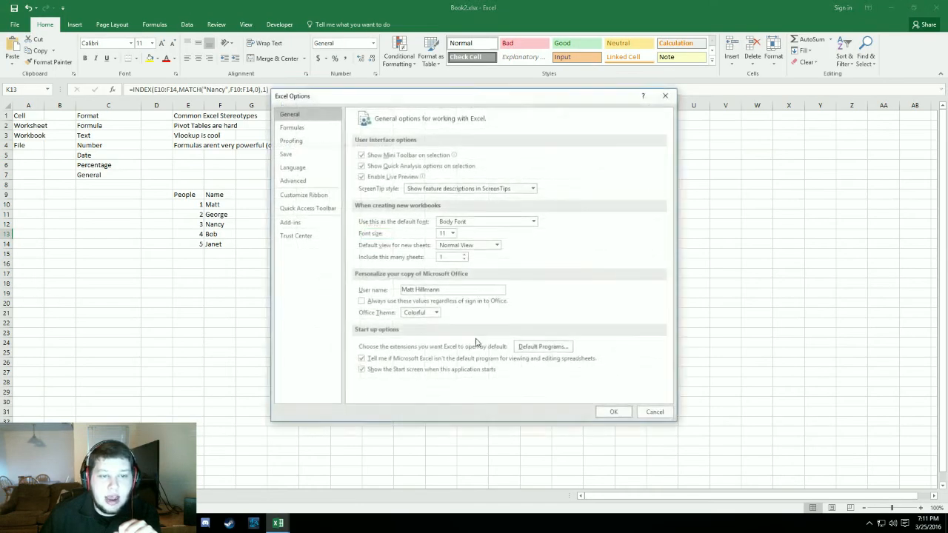
{"action": "left_click", "coordinate": [317, 210]}
{"action": "left_click", "coordinate": [304, 195]}
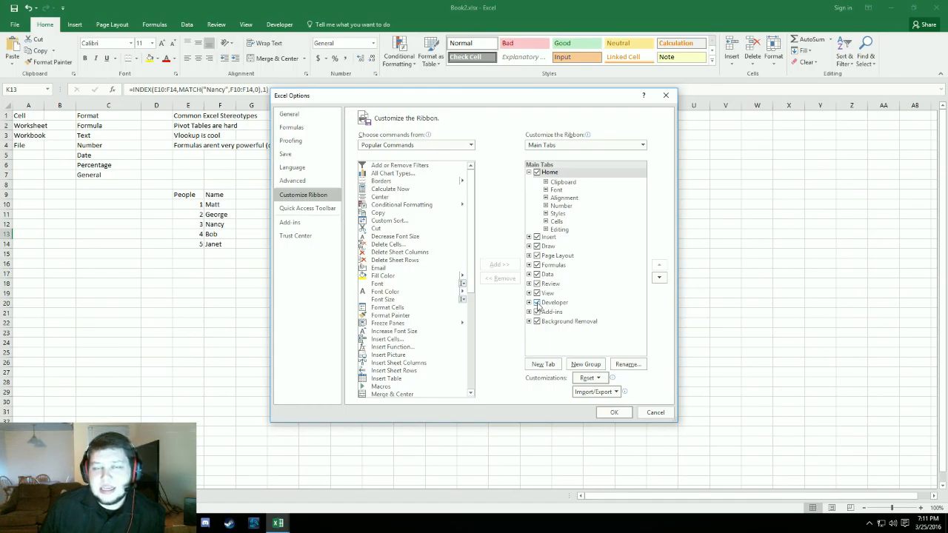
{"action": "left_click", "coordinate": [614, 412]}
- Find the Sheet2.hello macro in the macro list and run it with the blank worksheet active
{"action": "left_click", "coordinate": [279, 25]}
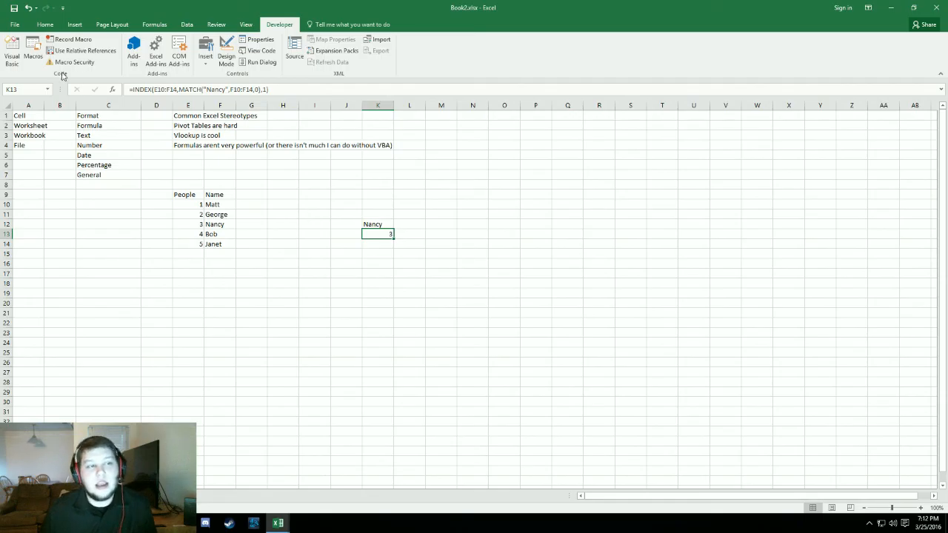
{"action": "left_click", "coordinate": [34, 53]}
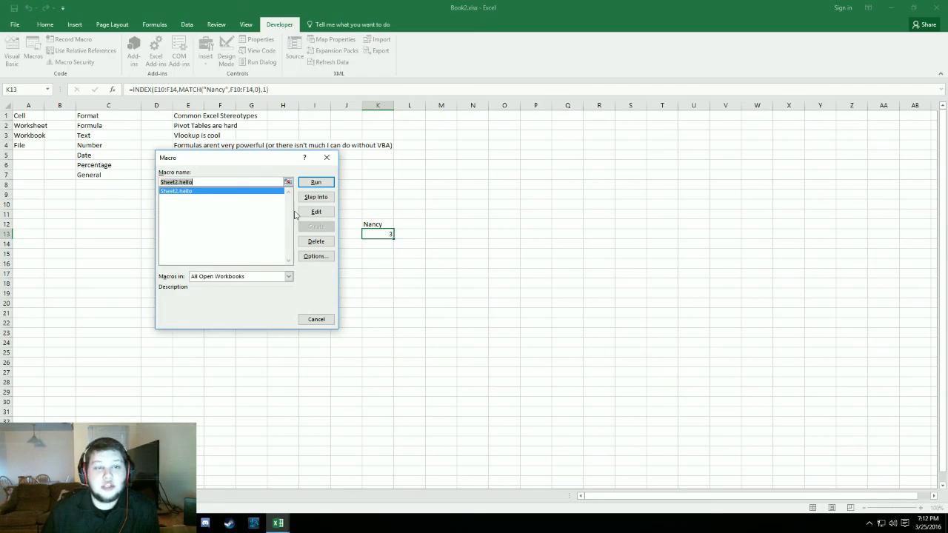
{"action": "left_click", "coordinate": [327, 157]}
{"action": "left_click", "coordinate": [79, 495]}
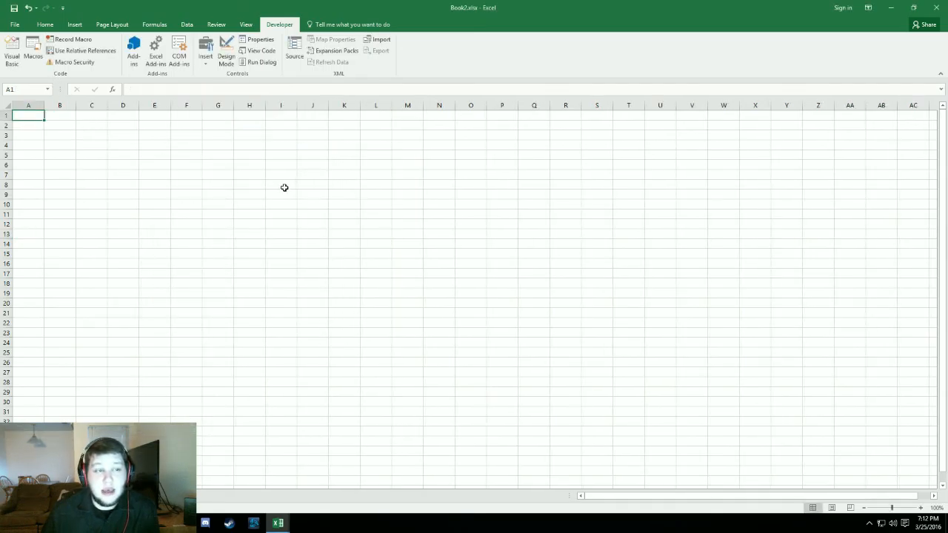
{"action": "left_click", "coordinate": [33, 49]}
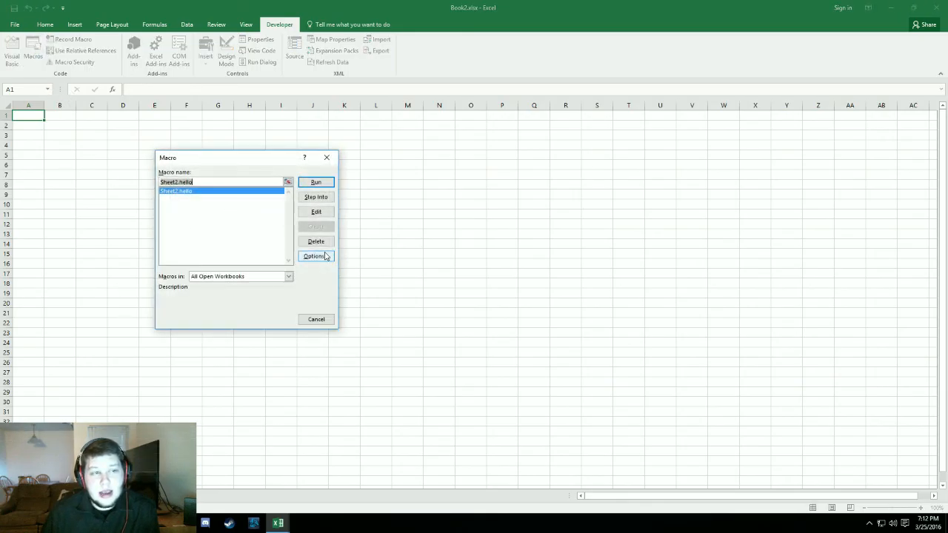
{"action": "left_click", "coordinate": [317, 183]}
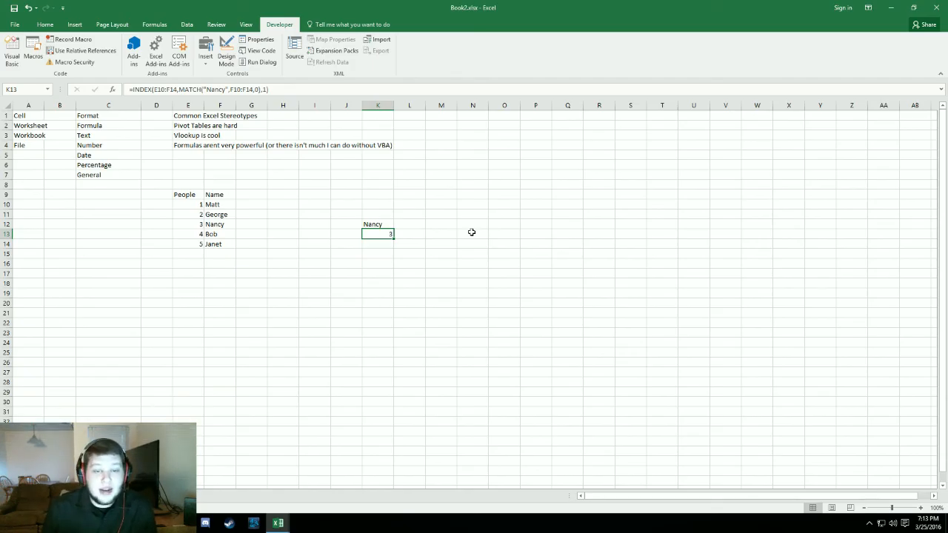
- Review the INDEX/MATCH formula in cell K13 and leave it without editing
{"action": "double_click", "coordinate": [387, 231]}
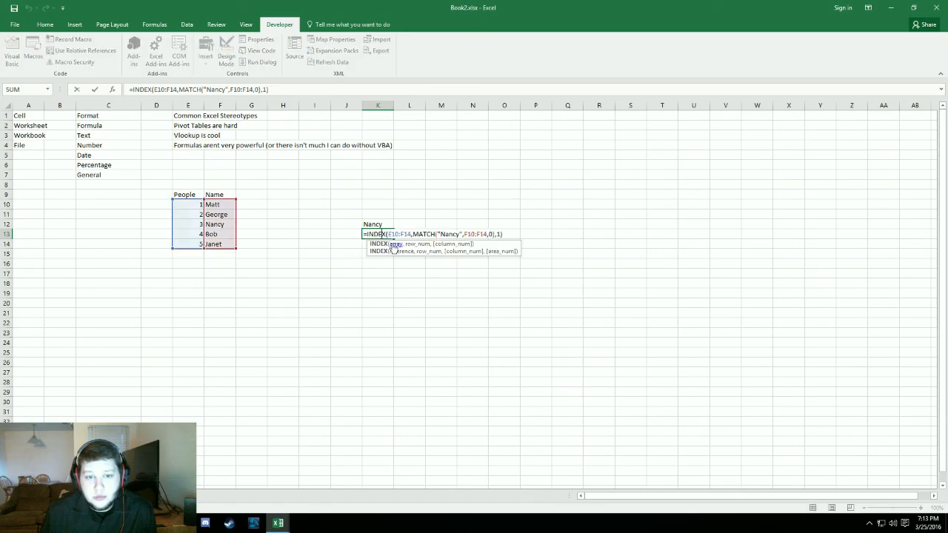
{"action": "left_click", "coordinate": [377, 342]}
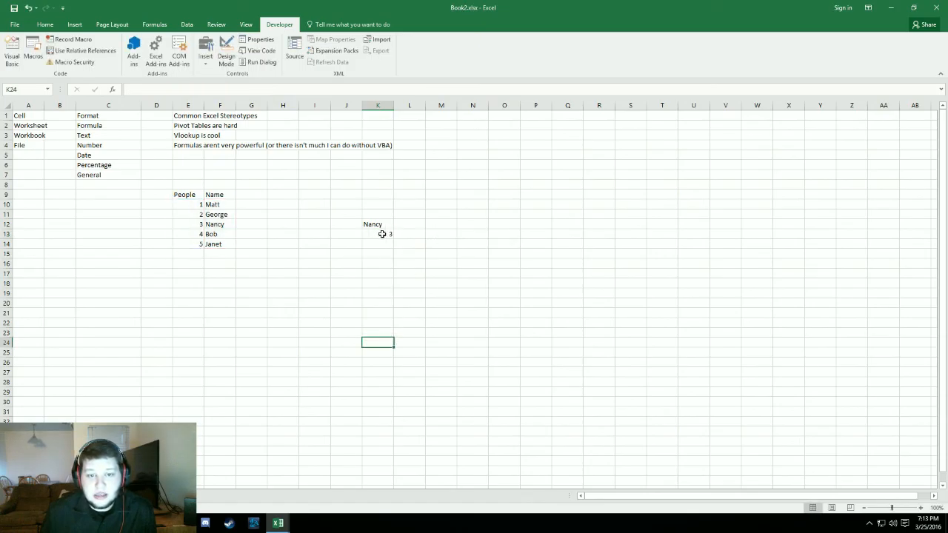
{"action": "left_click", "coordinate": [399, 341]}
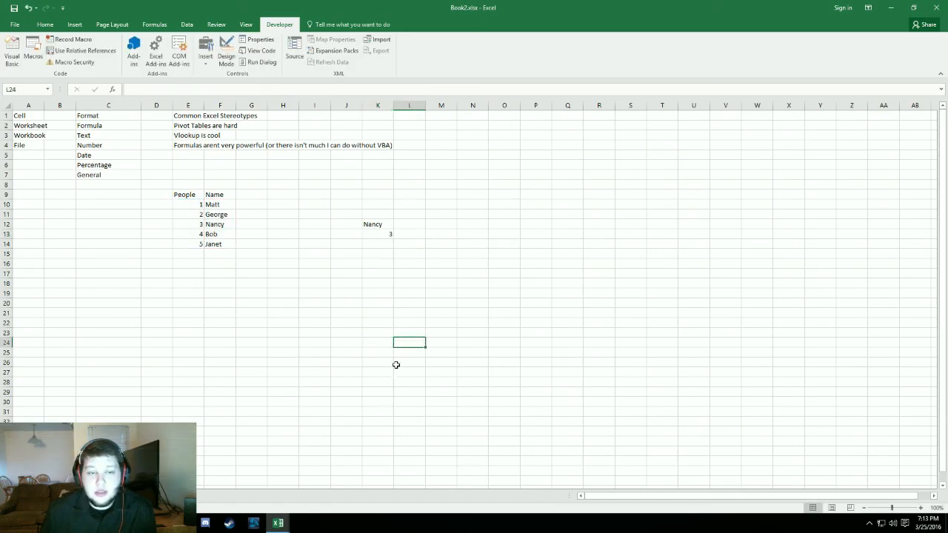